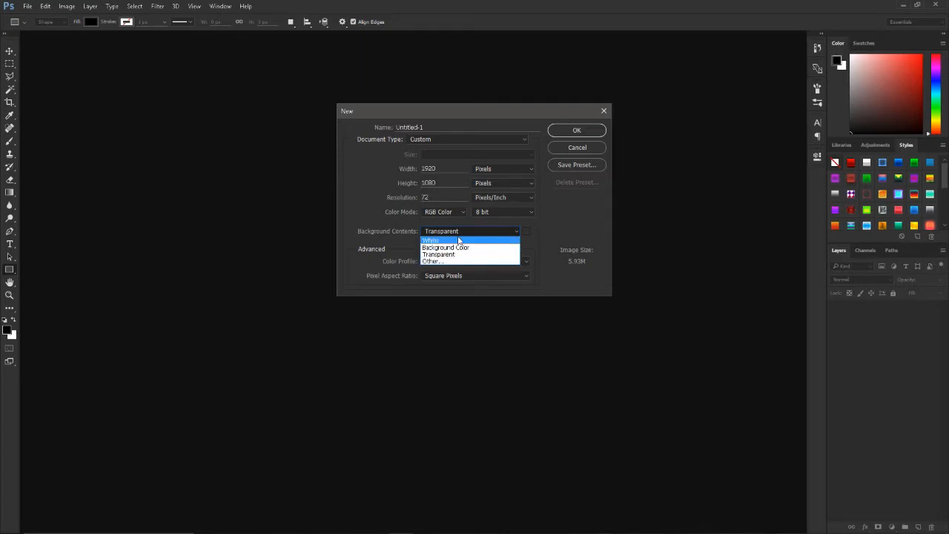
Step: Set the new document's background contents to a custom colour, black 000000
{"action": "left_click", "coordinate": [496, 247]}
{"action": "left_click", "coordinate": [526, 233]}
{"action": "type", "text": "000000"}
{"action": "left_click", "coordinate": [752, 111]}
Step: Name the new document Text and create it
{"action": "double_click", "coordinate": [437, 127]}
{"action": "type", "text": "YTex"}
{"action": "double_click", "coordinate": [437, 126]}
{"action": "type", "text": "Text"}
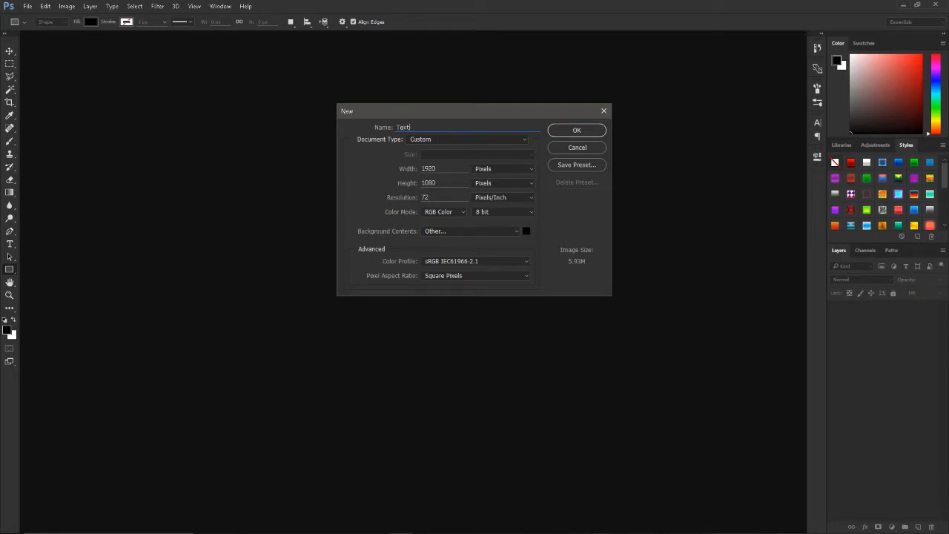
{"action": "left_click", "coordinate": [571, 132]}
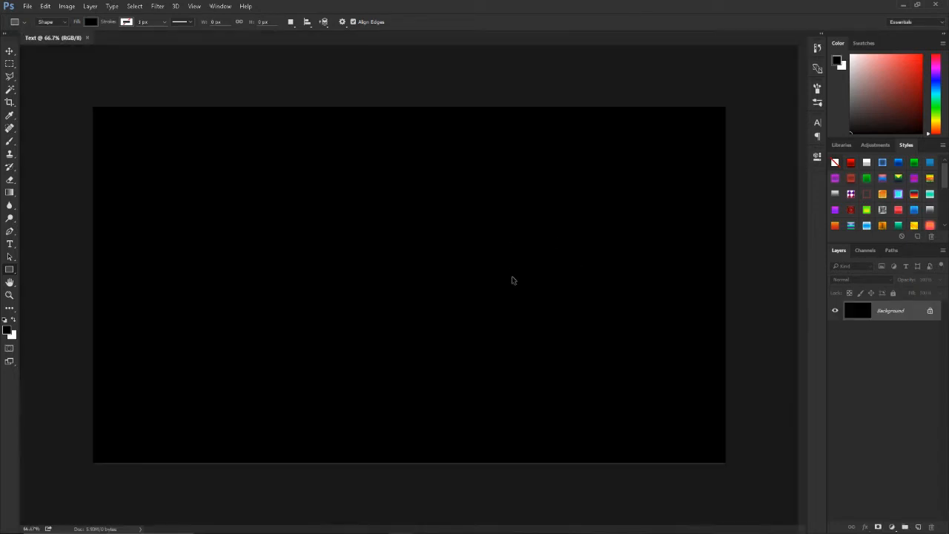
Step: Add a text layer with the single letter T on the black canvas
{"action": "scroll", "coordinate": [447, 283], "scroll_direction": "down", "scroll_amount": 2}
{"action": "scroll", "coordinate": [427, 282], "scroll_direction": "up", "scroll_amount": 1}
{"action": "scroll", "coordinate": [402, 281], "scroll_direction": "down", "scroll_amount": 1}
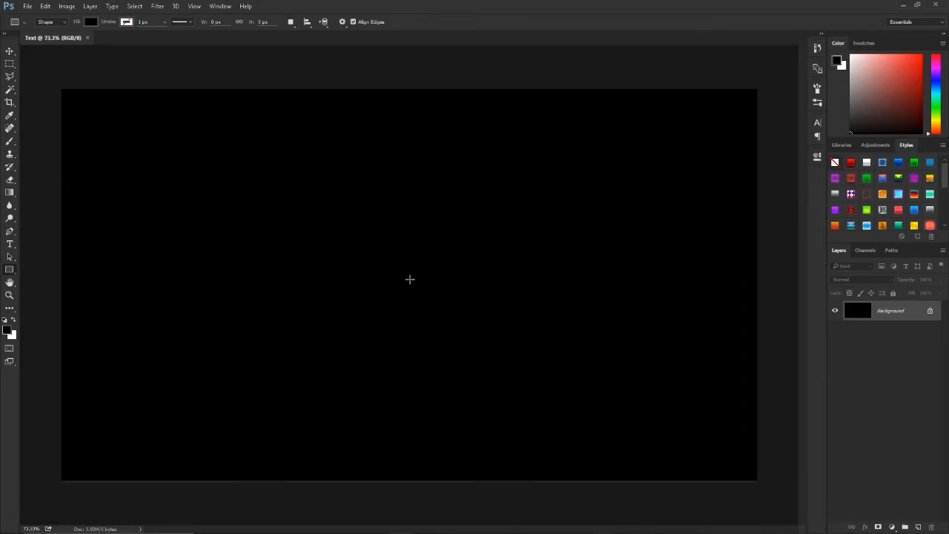
{"action": "left_click", "coordinate": [9, 244]}
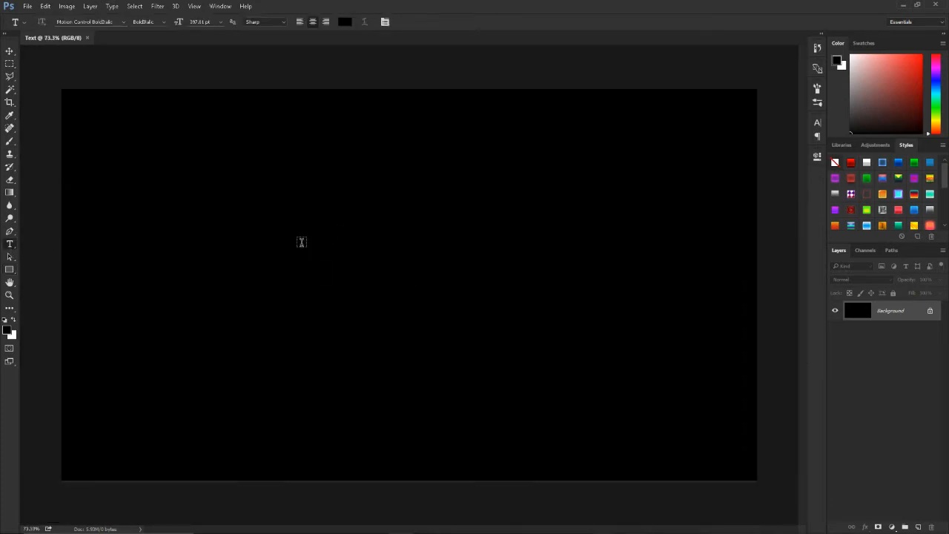
{"action": "left_click", "coordinate": [311, 278]}
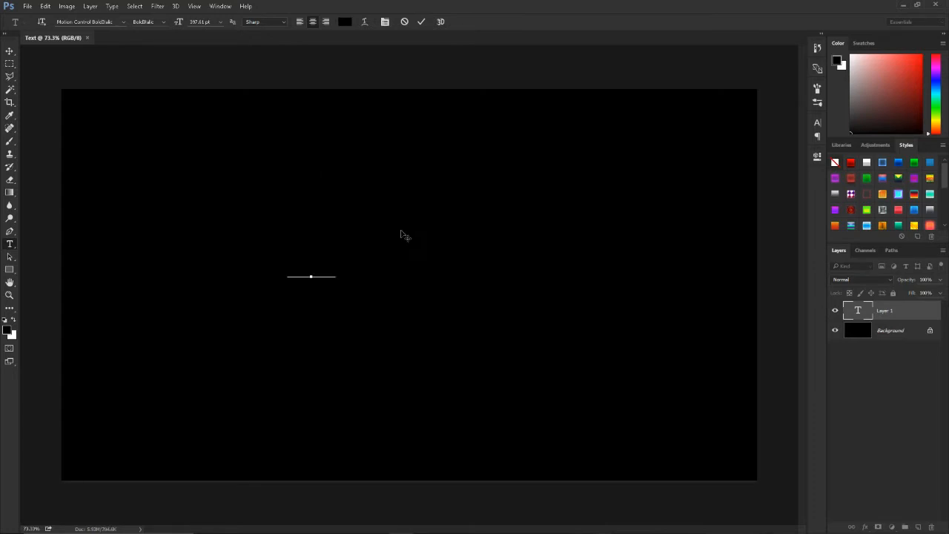
Step: Set the colour of the letter T to white ffffff and commit the text
{"action": "key", "text": "ctrl+a"}
{"action": "left_click", "coordinate": [344, 21]}
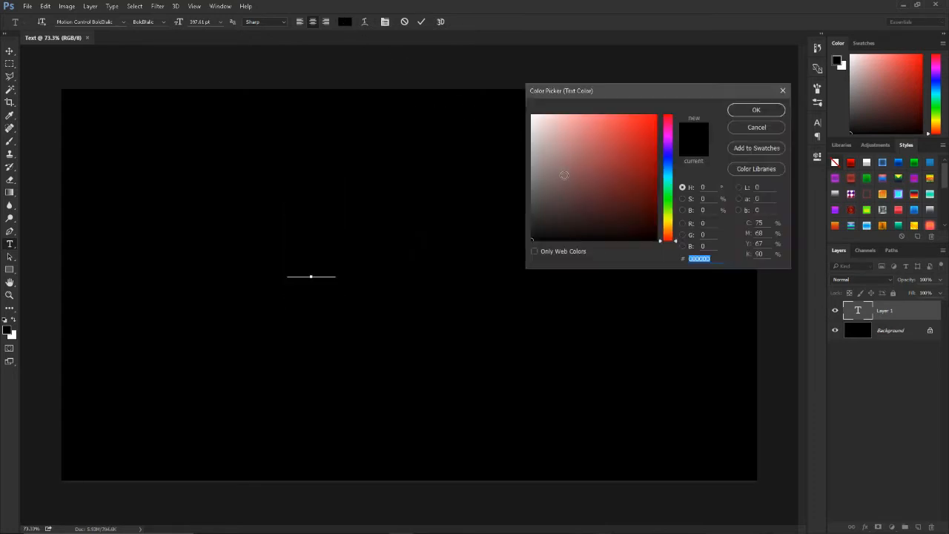
{"action": "type", "text": "ffffff"}
{"action": "left_click", "coordinate": [753, 110]}
{"action": "left_click", "coordinate": [426, 24]}
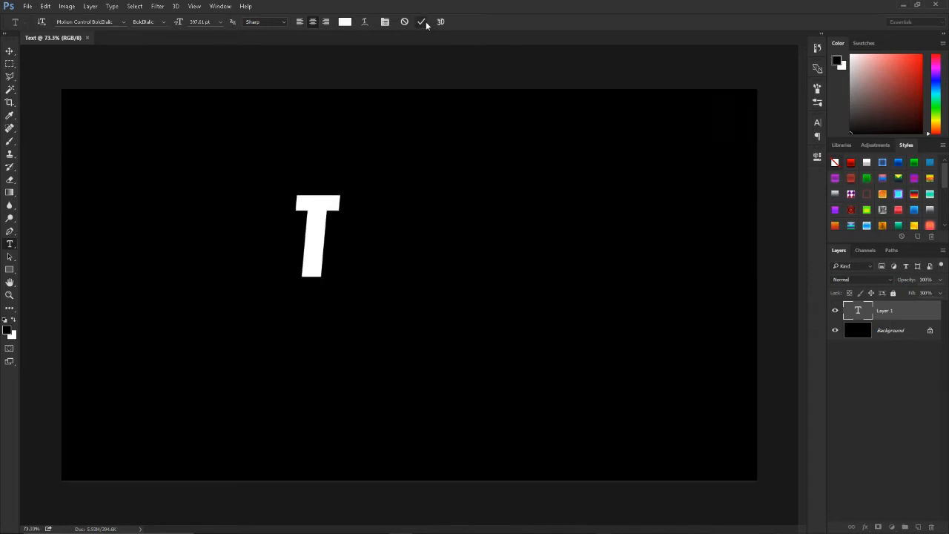
Step: Duplicate the T into a row of four letters across the canvas and tighten the spacing of the last one
{"action": "key", "text": "v"}
{"action": "left_click_drag", "start_coordinate": [333, 238], "coordinate": [461, 271]}
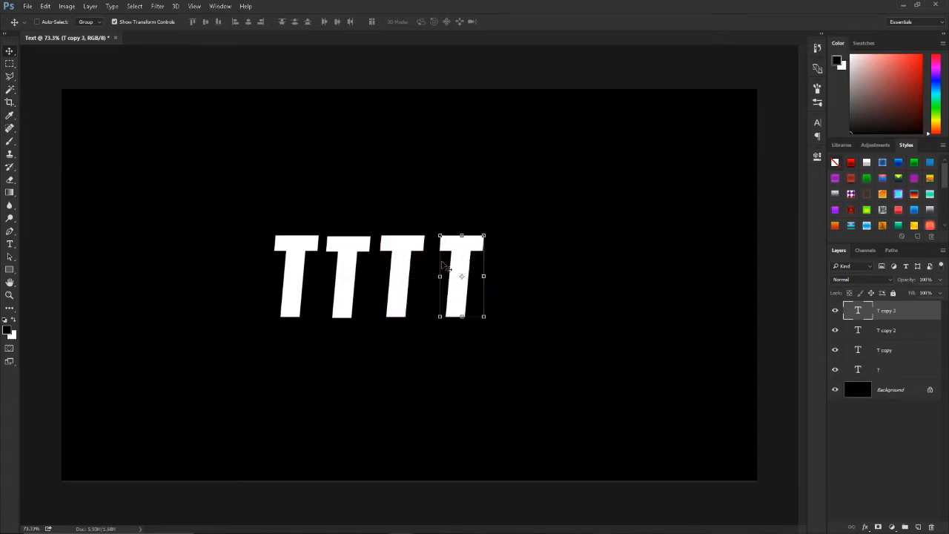
{"action": "left_click_drag", "start_coordinate": [470, 272], "coordinate": [461, 272]}
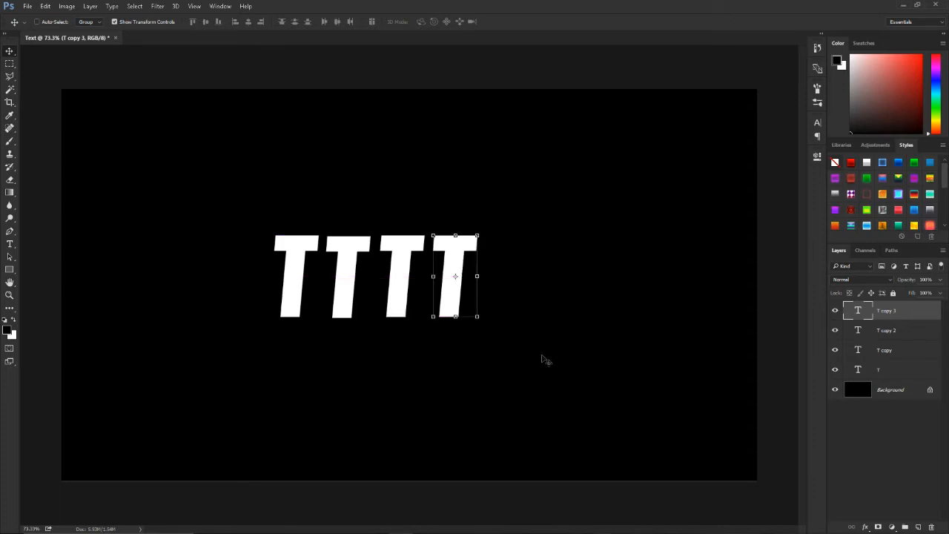
{"action": "double_click", "coordinate": [856, 330]}
{"action": "type", "text": "E"}
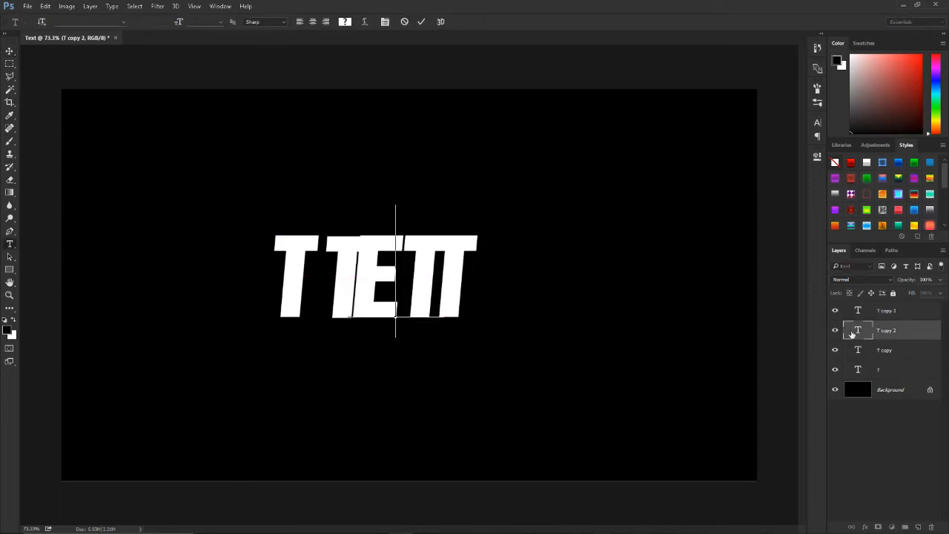
{"action": "left_click", "coordinate": [404, 22]}
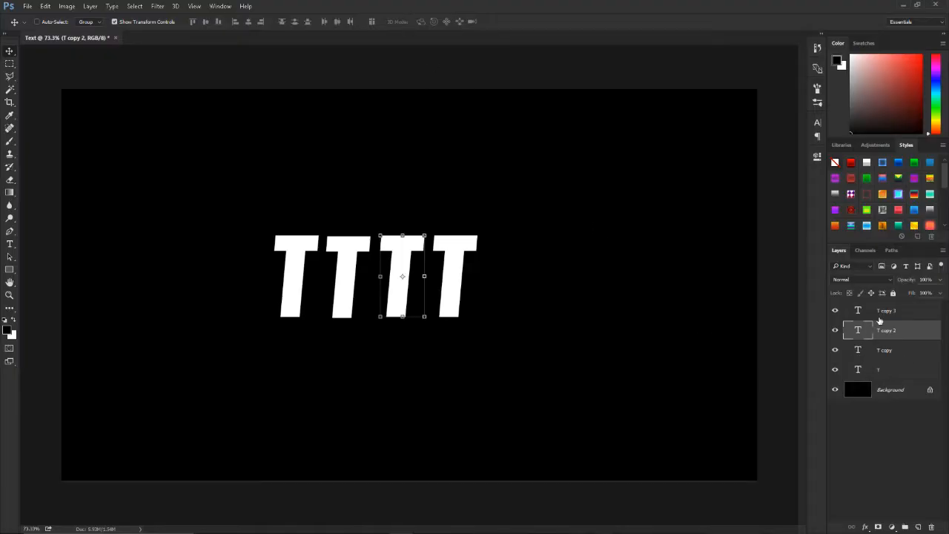
Step: Reverse the letter layers' stacking order so the original T is on top and T copy 3 is directly above the background
{"action": "left_click", "coordinate": [880, 312]}
{"action": "left_click_drag", "start_coordinate": [891, 306], "coordinate": [891, 304]}
{"action": "left_click_drag", "start_coordinate": [888, 371], "coordinate": [883, 347]}
{"action": "key", "text": "ctrl+z"}
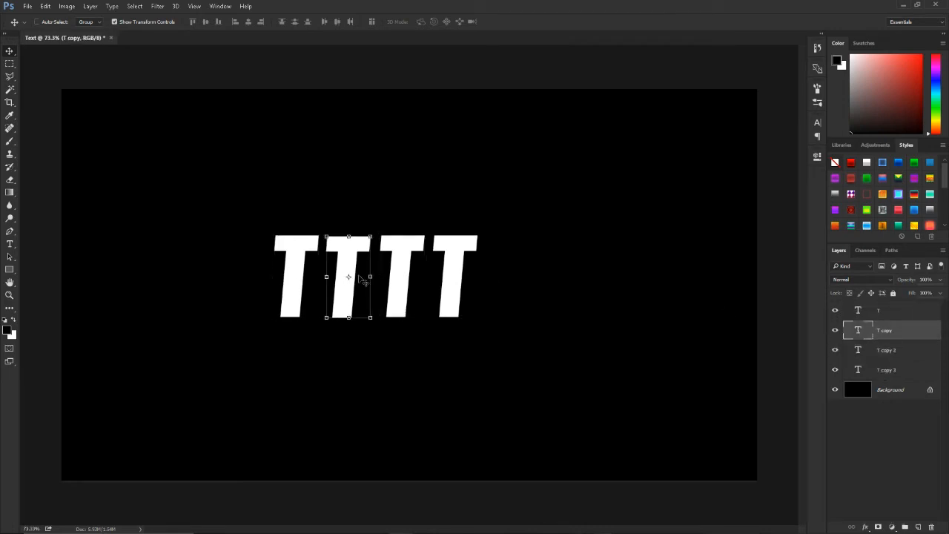
Step: Replace the second letter with E and the third with X, so the row spells TEXT
{"action": "double_click", "coordinate": [363, 280]}
{"action": "double_click", "coordinate": [346, 269]}
{"action": "type", "text": "E"}
{"action": "left_click", "coordinate": [421, 21]}
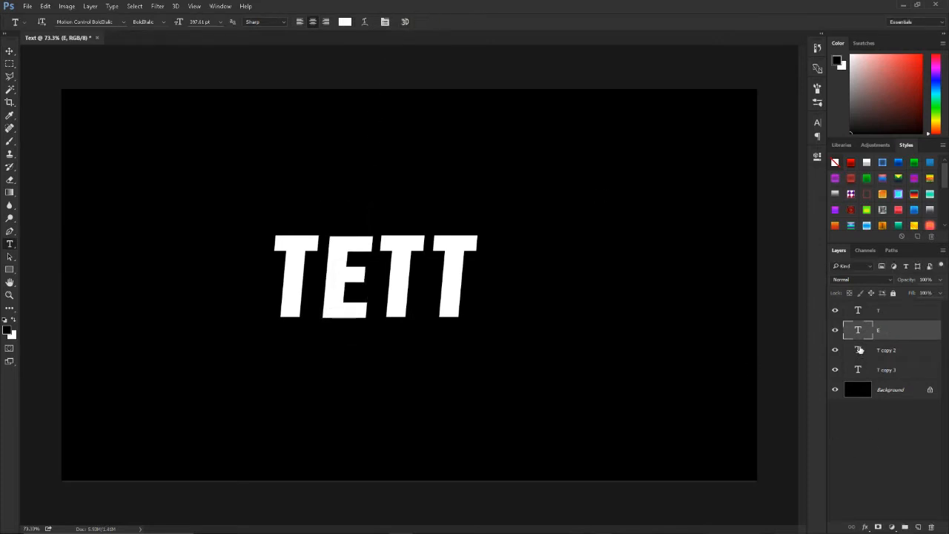
{"action": "double_click", "coordinate": [859, 352]}
{"action": "type", "text": "X"}
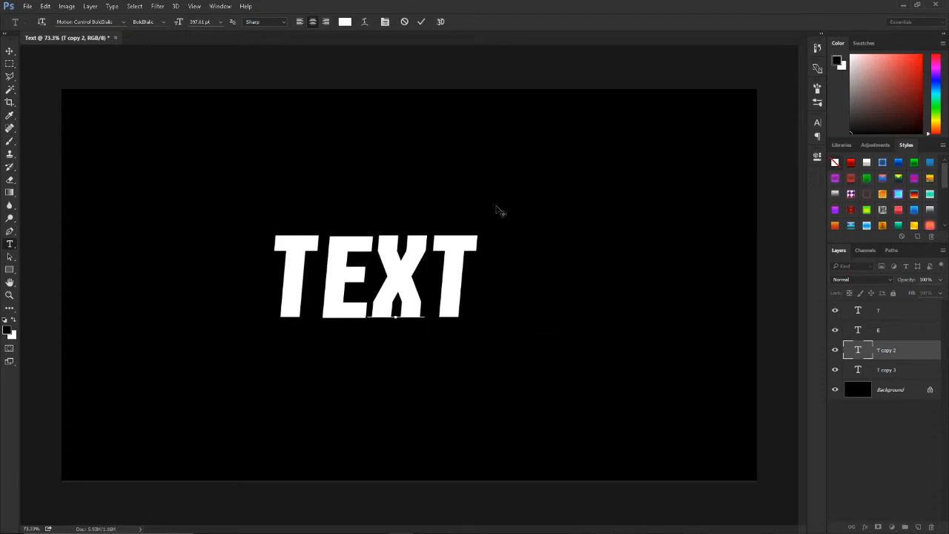
{"action": "left_click", "coordinate": [421, 22]}
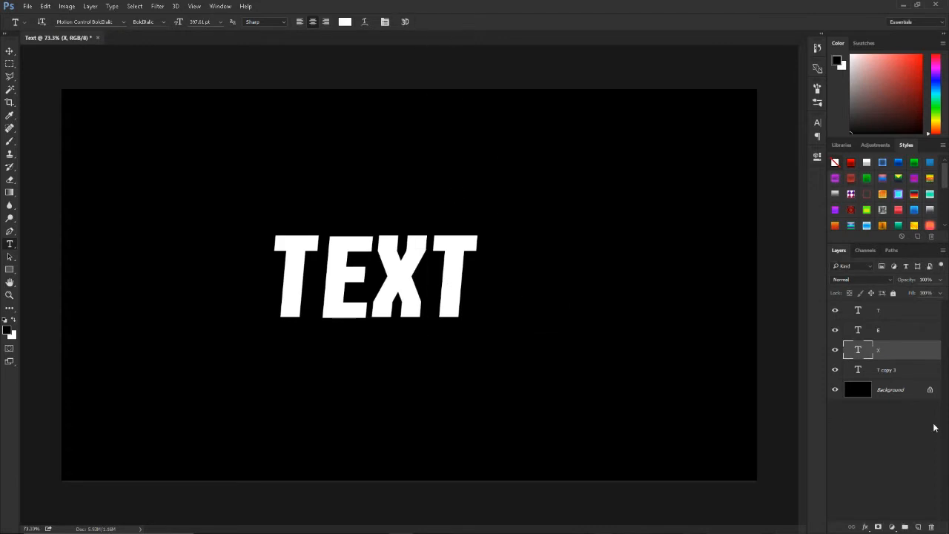
Step: Rename the layer T copy 3 to T
{"action": "left_click", "coordinate": [891, 367]}
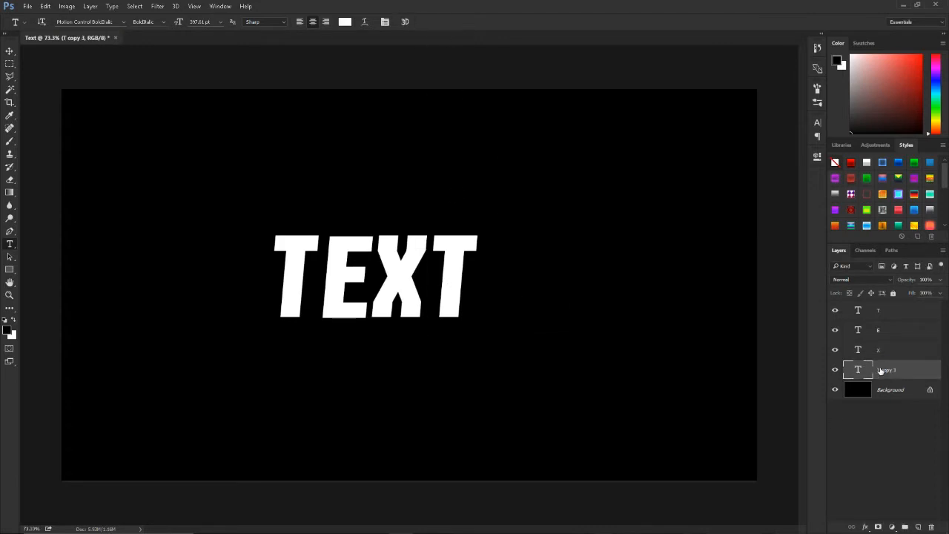
{"action": "double_click", "coordinate": [887, 370]}
{"action": "type", "text": "T"}
{"action": "key", "text": "Return"}
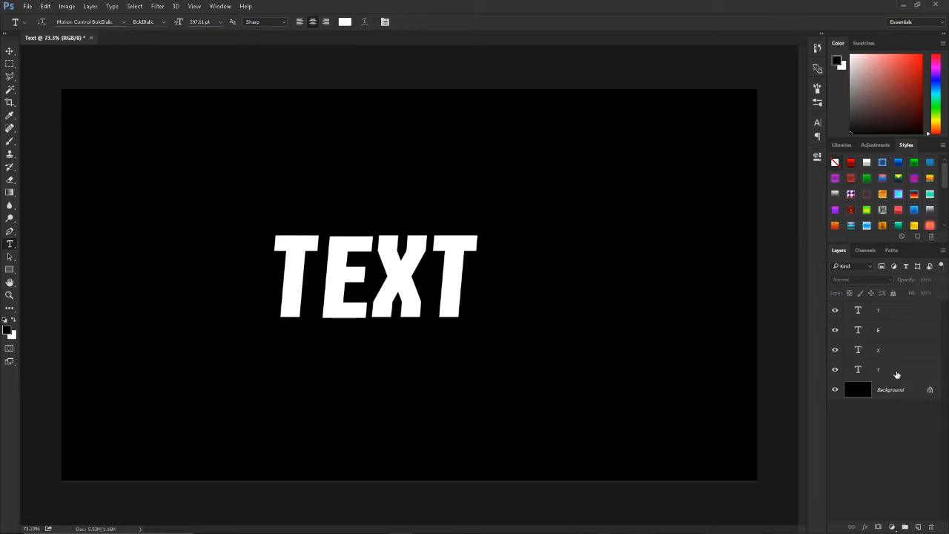
{"action": "key", "text": "v"}
{"action": "key", "text": "ctrl+t"}
{"action": "left_click_drag", "start_coordinate": [446, 292], "coordinate": [457, 279]}
{"action": "key", "text": "ctrl+z"}
{"action": "left_click", "coordinate": [416, 23]}
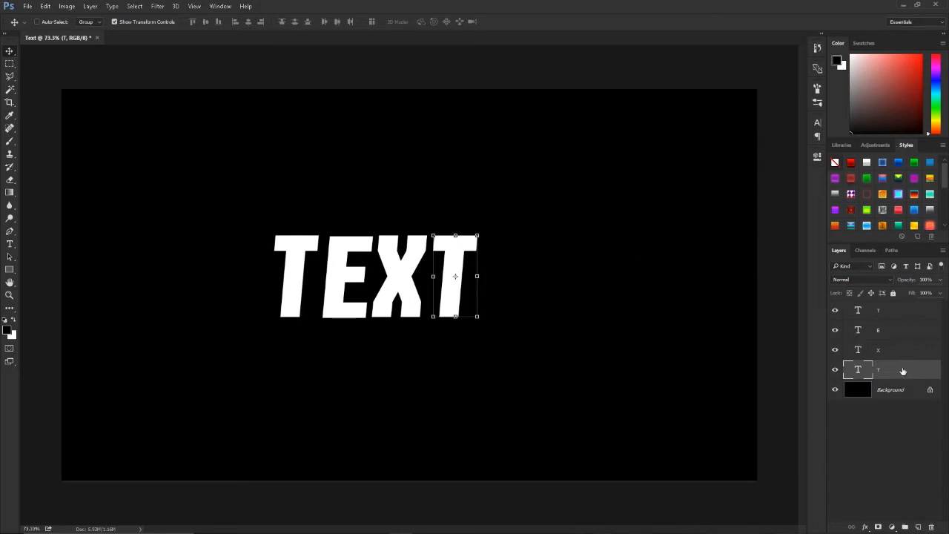
Step: Open the layer style settings of the first letter T and reset the effects list to its default
{"action": "left_click", "coordinate": [899, 319]}
{"action": "key", "text": "ctrl+plus"}
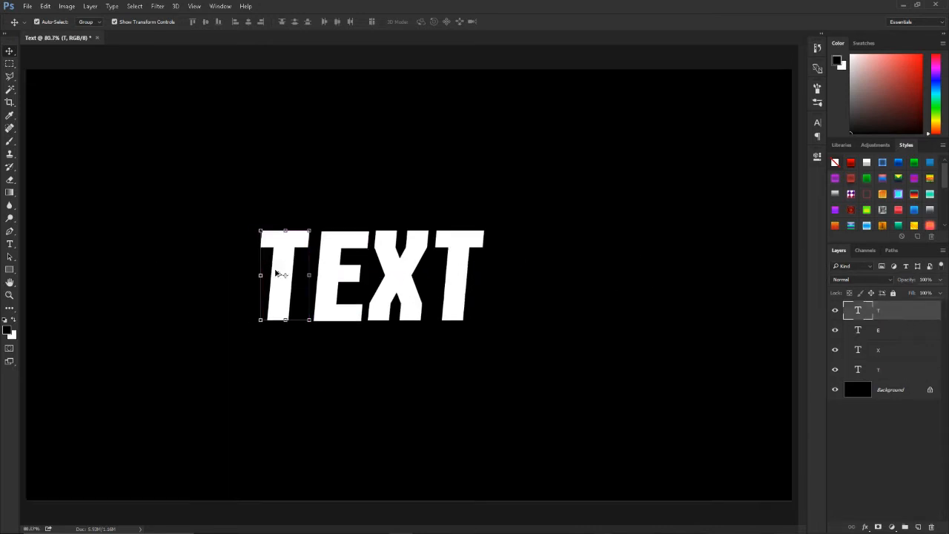
{"action": "scroll", "coordinate": [277, 274], "scroll_direction": "up", "scroll_amount": 5}
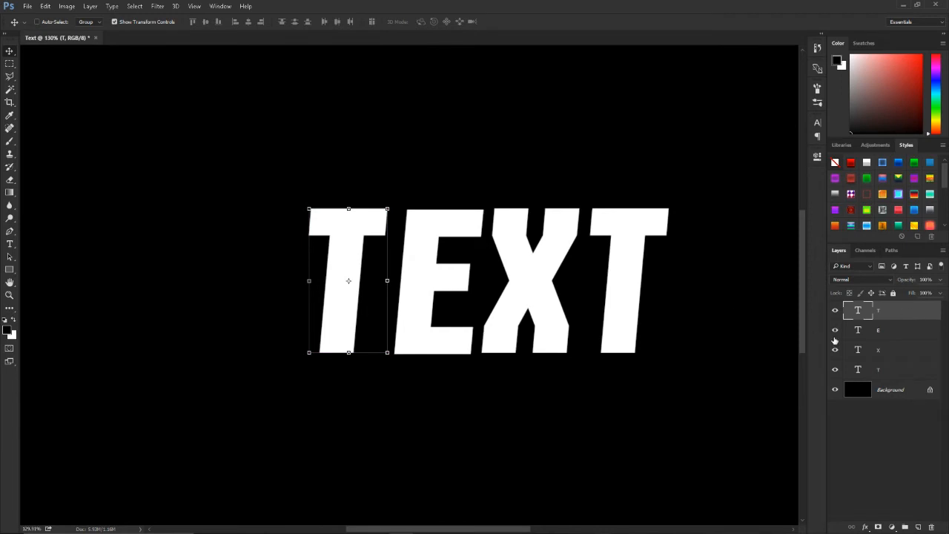
{"action": "left_click", "coordinate": [433, 299]}
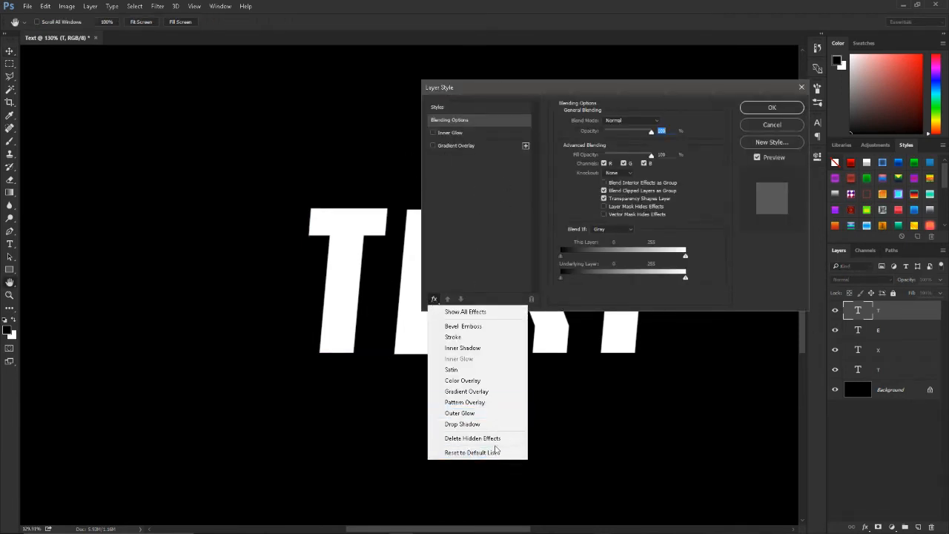
{"action": "left_click", "coordinate": [475, 452]}
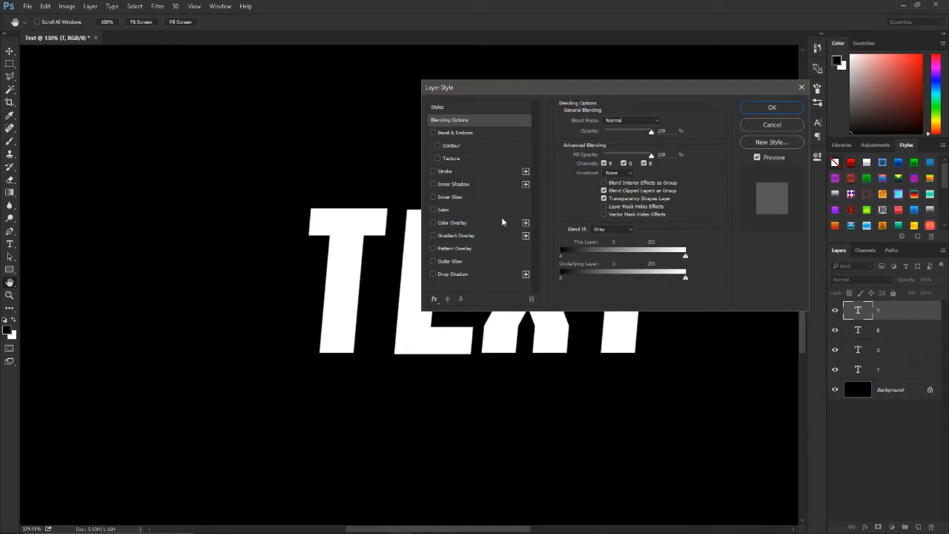
Step: Add a Gradient Overlay to the first T and load the dark violet to blue-violet gradient preset
{"action": "left_click", "coordinate": [456, 235]}
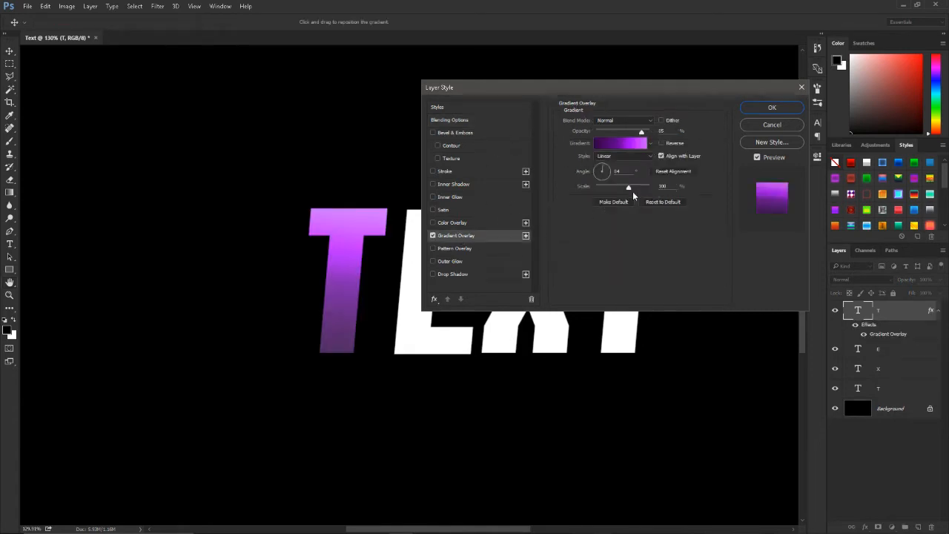
{"action": "left_click", "coordinate": [640, 150]}
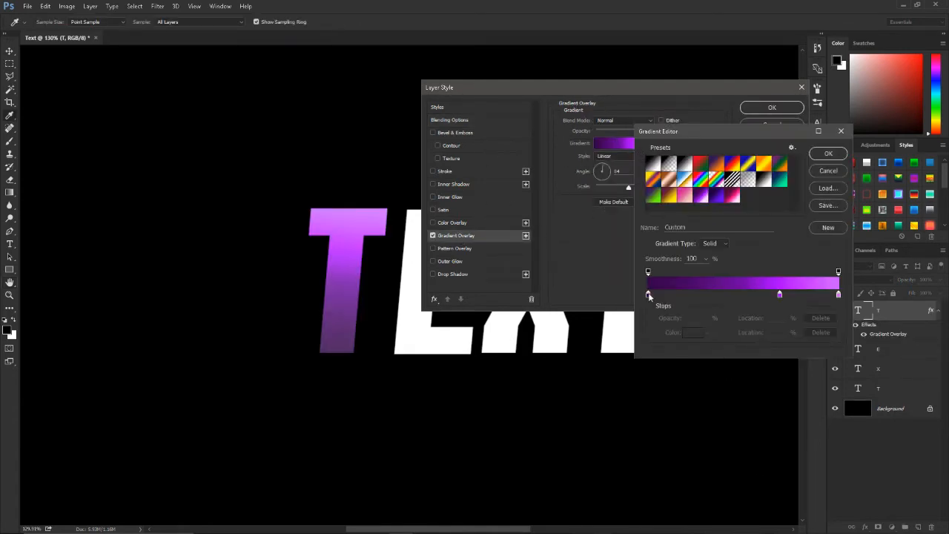
{"action": "left_click", "coordinate": [695, 197]}
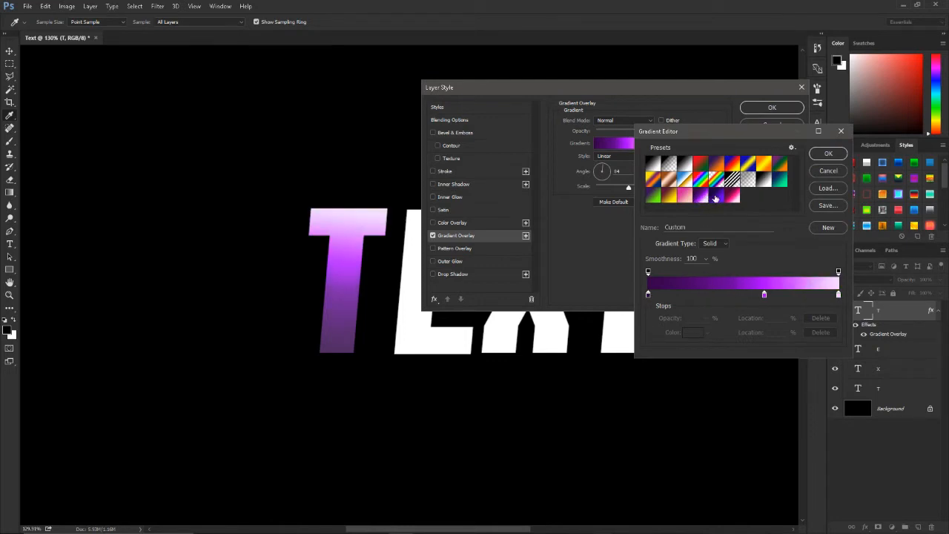
{"action": "left_click", "coordinate": [718, 197]}
Step: Change the gradient's first colour stop to dark green 007542 and copy that colour code
{"action": "left_click", "coordinate": [649, 295]}
{"action": "left_click", "coordinate": [689, 333]}
{"action": "left_click_drag", "start_coordinate": [667, 200], "coordinate": [676, 188]}
{"action": "mouse_move", "coordinate": [653, 138]}
{"action": "left_mouse_down"}
{"action": "mouse_move", "coordinate": [676, 141]}
{"action": "mouse_move", "coordinate": [679, 210]}
{"action": "mouse_move", "coordinate": [657, 189]}
{"action": "mouse_move", "coordinate": [673, 184]}
{"action": "left_mouse_up"}
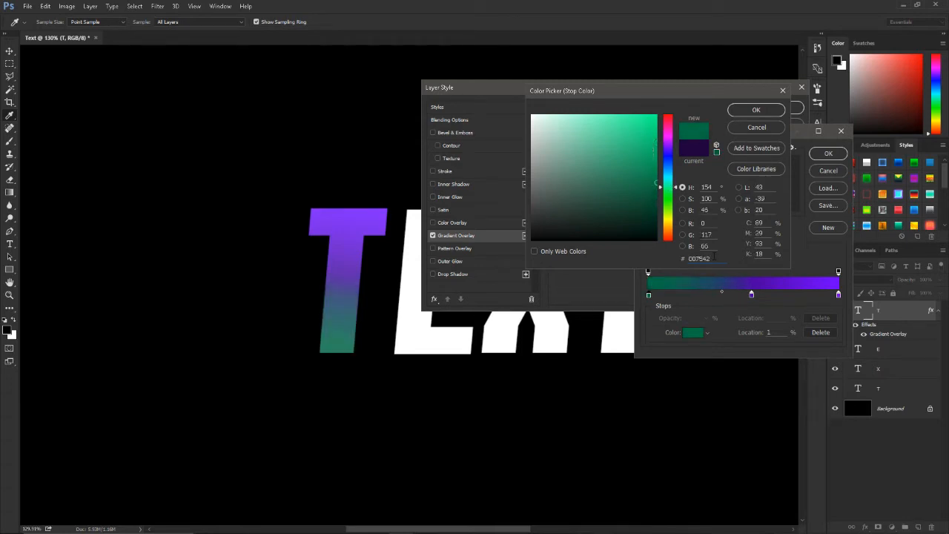
{"action": "left_click", "coordinate": [756, 109]}
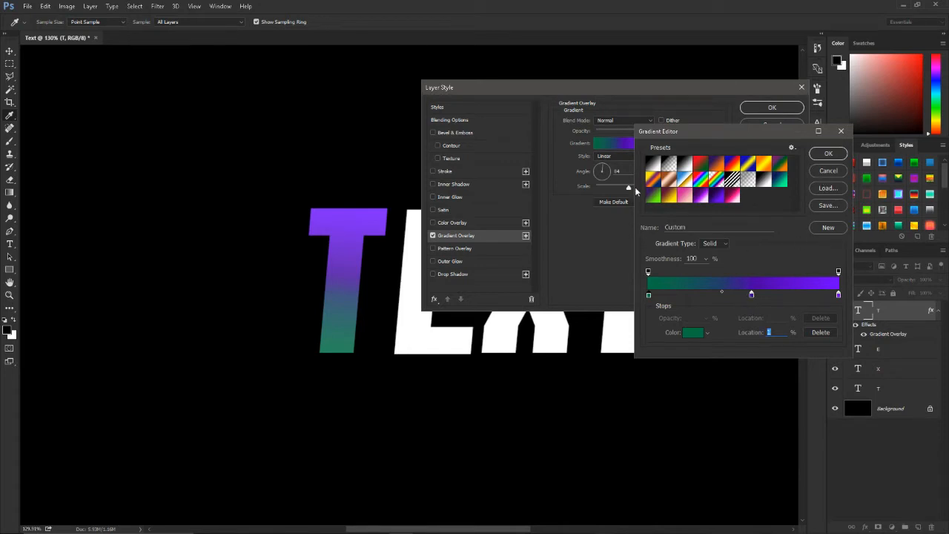
Step: Load the Foreground to Background gradient preset and set its first colour stop to the copied dark green 007542
{"action": "left_click", "coordinate": [658, 167]}
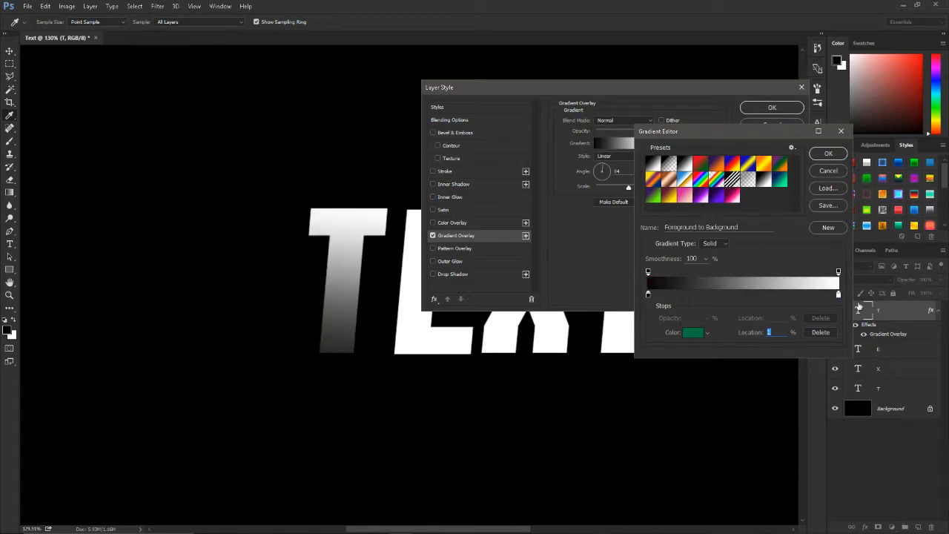
{"action": "double_click", "coordinate": [649, 295]}
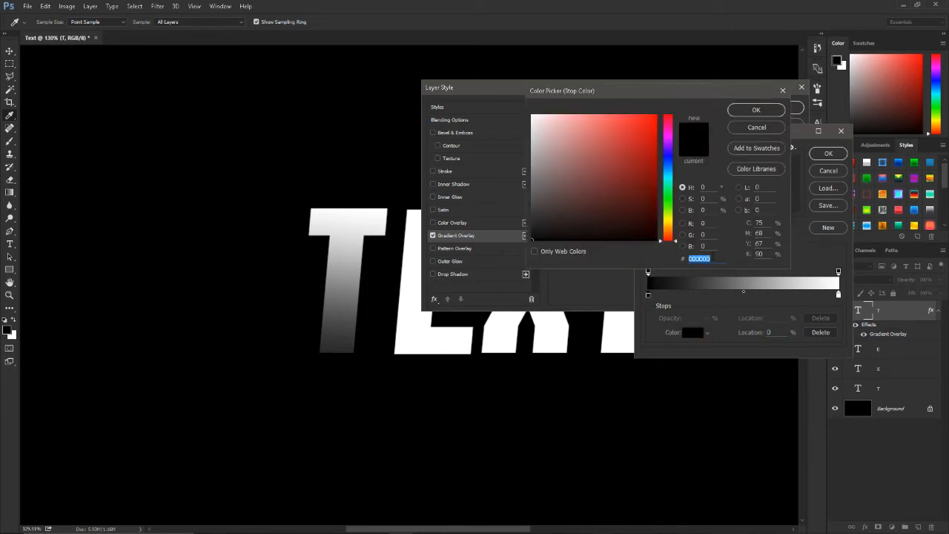
{"action": "key", "text": "ctrl+v"}
{"action": "left_click", "coordinate": [756, 110]}
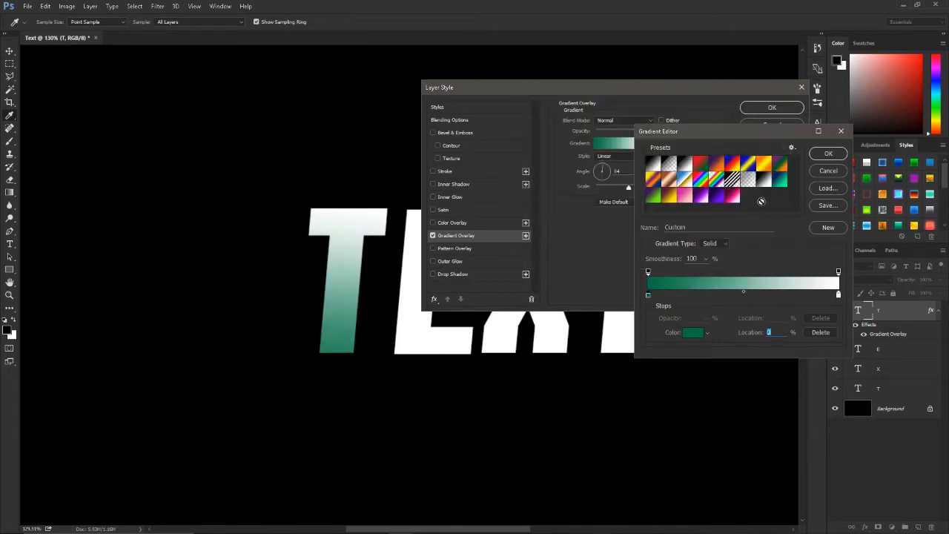
Step: Add a colour stop at 50% of the gradient and give it a brighter green
{"action": "left_click", "coordinate": [744, 297]}
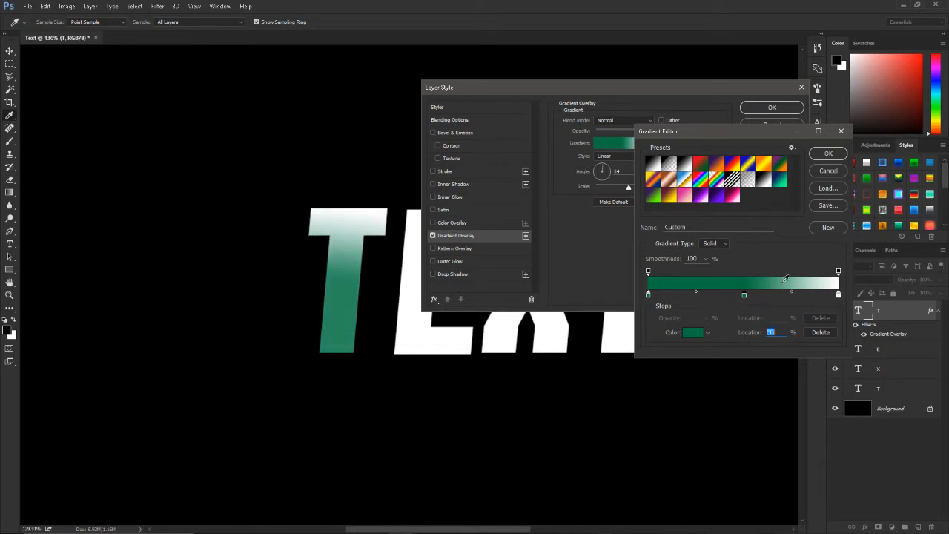
{"action": "left_click", "coordinate": [693, 335]}
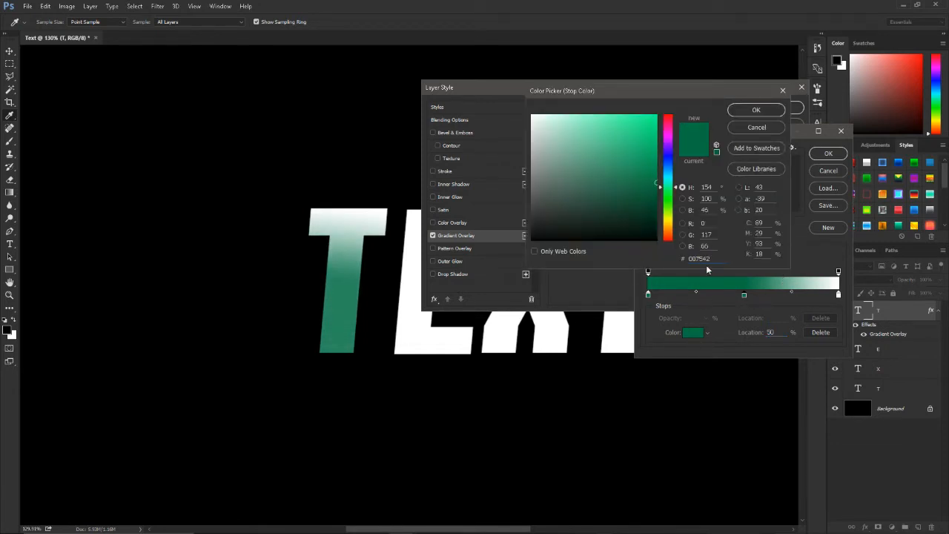
{"action": "mouse_move", "coordinate": [654, 181]}
{"action": "left_mouse_down"}
{"action": "mouse_move", "coordinate": [662, 153]}
{"action": "mouse_move", "coordinate": [653, 153]}
{"action": "left_mouse_up"}
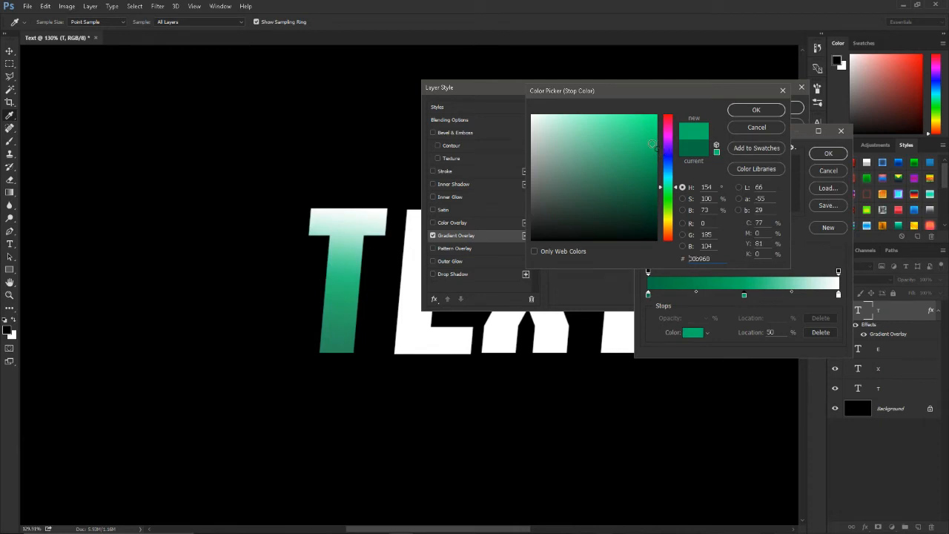
{"action": "left_click", "coordinate": [756, 110]}
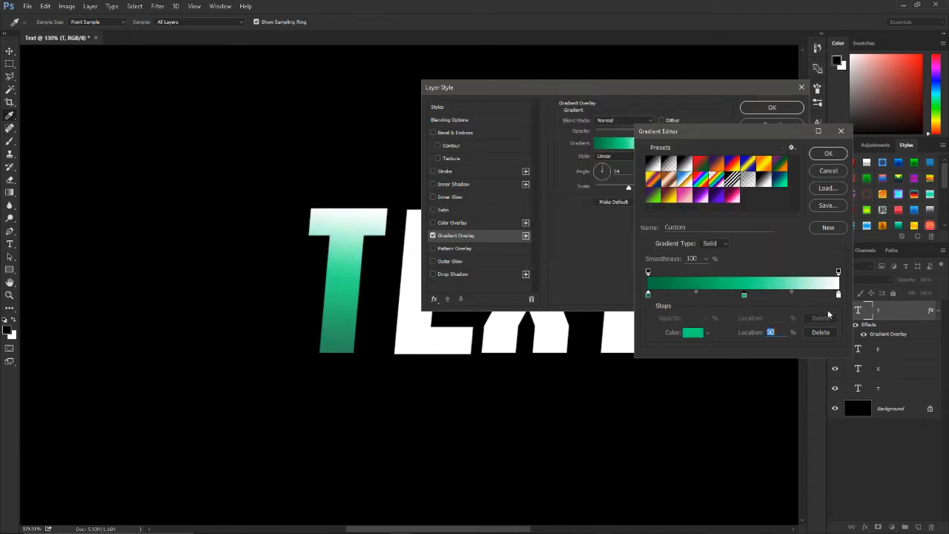
Step: Set the gradient's last colour stop to light green 8dffcd
{"action": "double_click", "coordinate": [838, 295]}
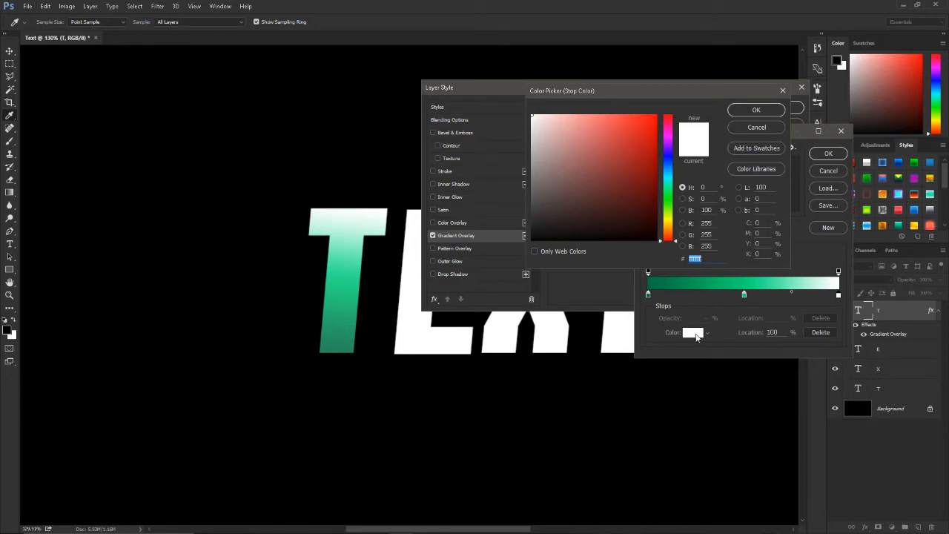
{"action": "type", "text": "007542"}
{"action": "left_click_drag", "start_coordinate": [614, 152], "coordinate": [589, 97]}
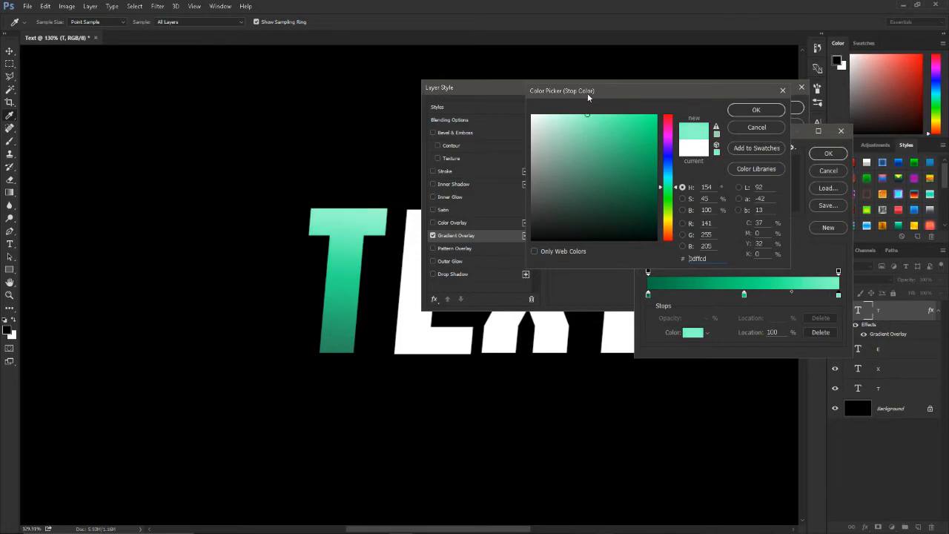
{"action": "left_click", "coordinate": [756, 110]}
Step: Darken the gradient's first colour stop to 005932, store the gradient as a new preset and accept it
{"action": "left_click", "coordinate": [648, 295]}
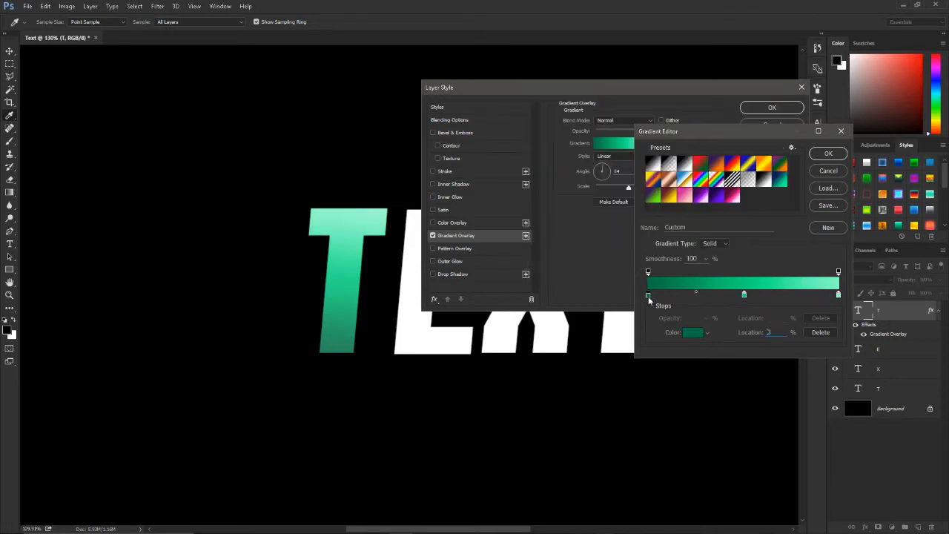
{"action": "left_click", "coordinate": [692, 333]}
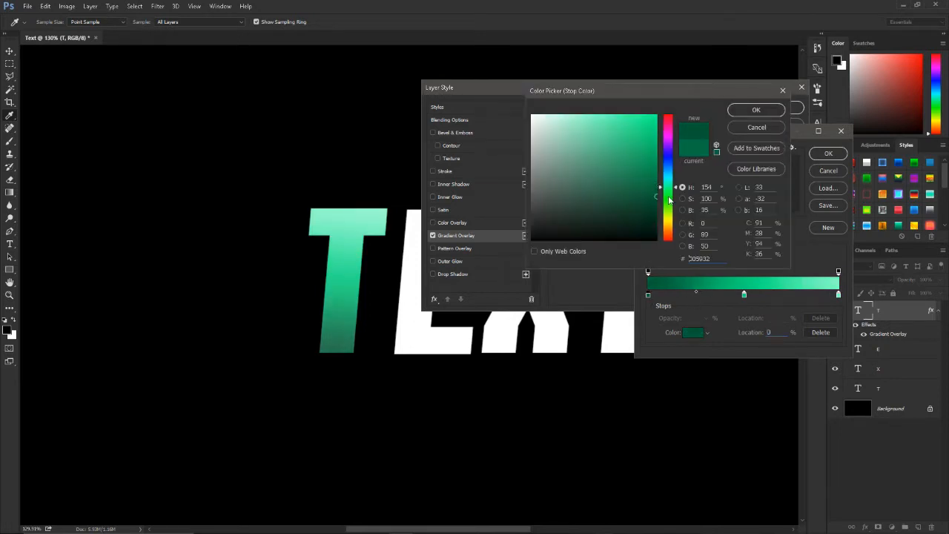
{"action": "left_click", "coordinate": [763, 113]}
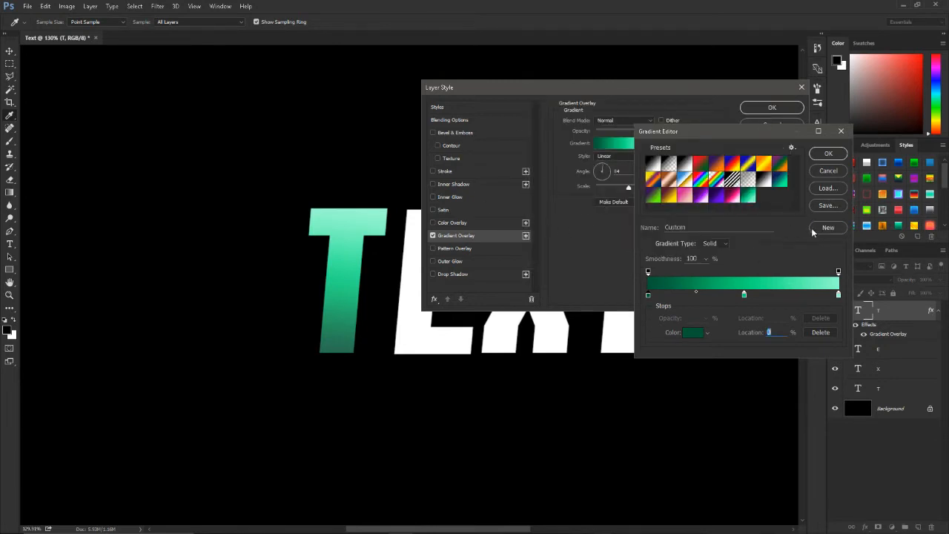
{"action": "left_click", "coordinate": [819, 155]}
{"action": "left_click_drag", "start_coordinate": [635, 132], "coordinate": [651, 132]}
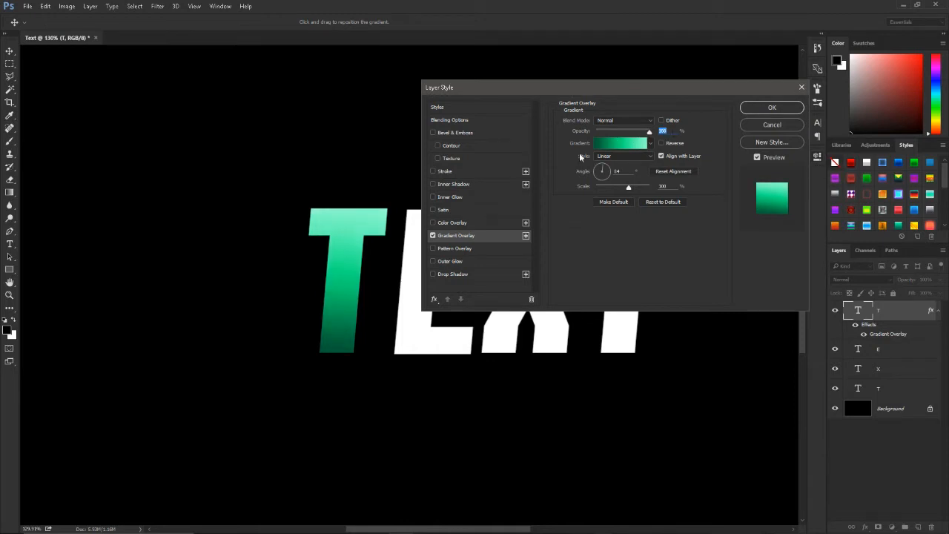
Step: Set the Gradient Overlay's angle to 90°
{"action": "left_click_drag", "start_coordinate": [607, 167], "coordinate": [597, 168]}
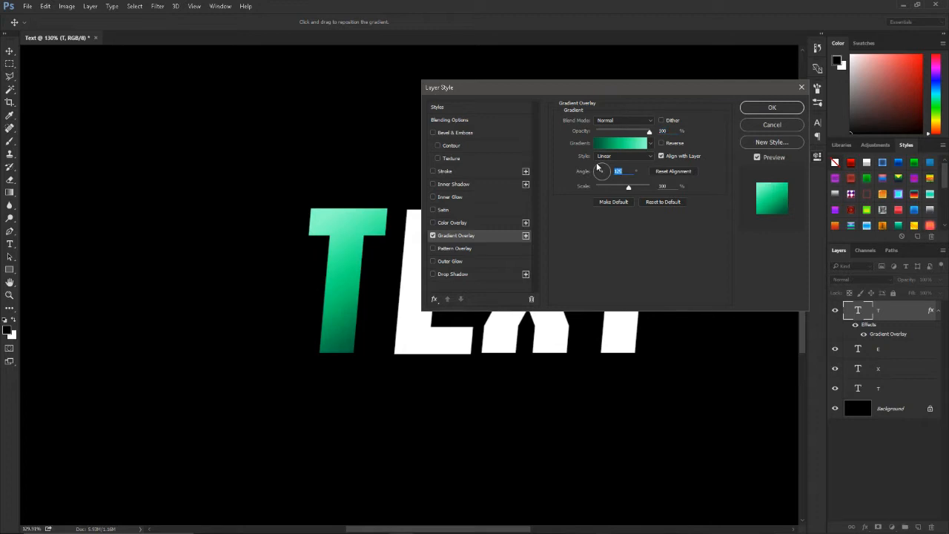
{"action": "left_click_drag", "start_coordinate": [608, 172], "coordinate": [604, 158]}
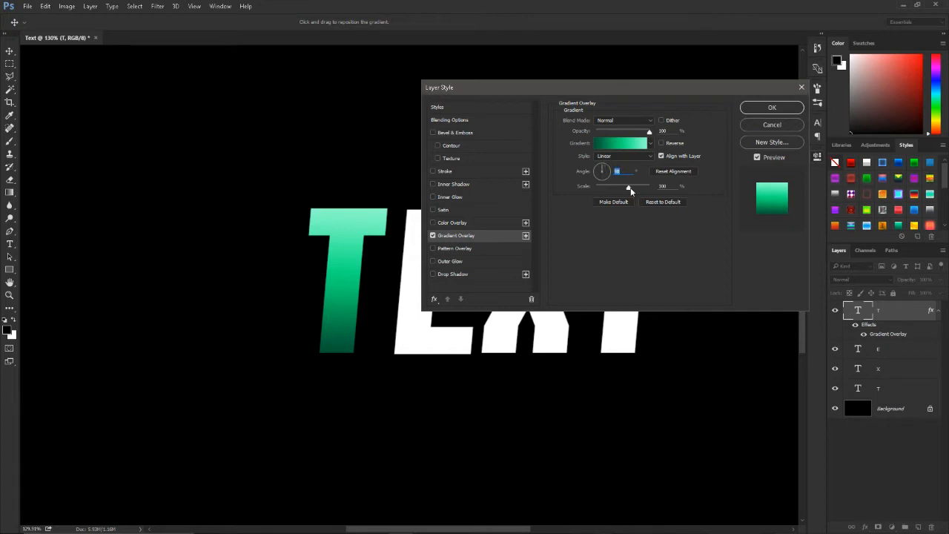
{"action": "key", "text": "Tab"}
Step: Add an Inner Glow reset to its defaults, with opacity 40%, choke 6%, size 16 px and range 51%
{"action": "left_click", "coordinate": [467, 196]}
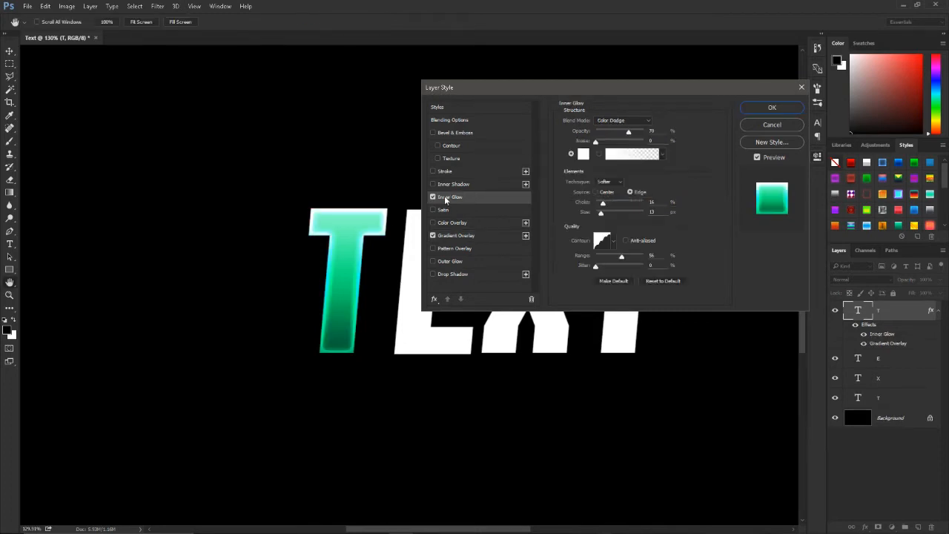
{"action": "left_click", "coordinate": [650, 280]}
{"action": "left_click_drag", "start_coordinate": [629, 131], "coordinate": [616, 134]}
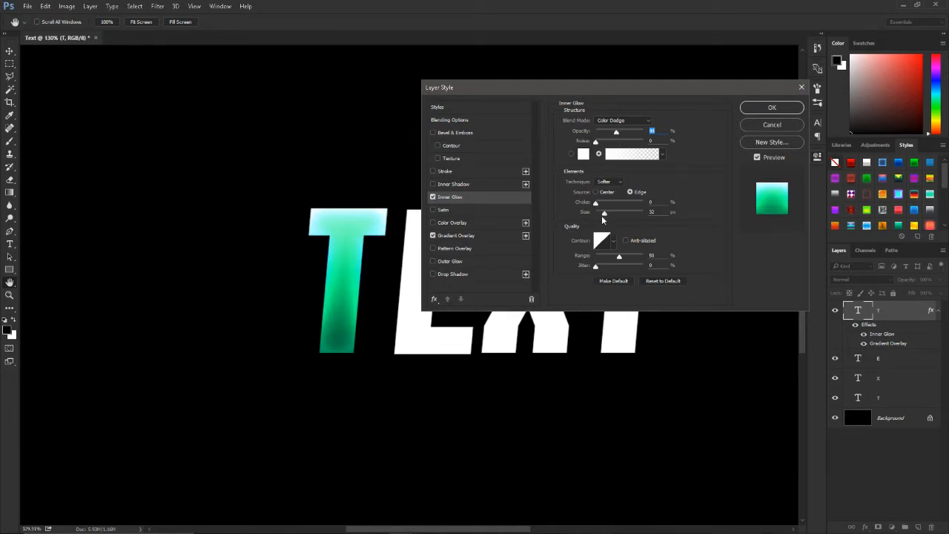
{"action": "mouse_move", "coordinate": [603, 213]}
{"action": "left_mouse_down"}
{"action": "mouse_move", "coordinate": [605, 203]}
{"action": "mouse_move", "coordinate": [569, 202]}
{"action": "mouse_move", "coordinate": [599, 204]}
{"action": "left_mouse_up"}
{"action": "left_click_drag", "start_coordinate": [619, 260], "coordinate": [621, 262]}
{"action": "mouse_move", "coordinate": [616, 130]}
{"action": "left_mouse_down"}
{"action": "mouse_move", "coordinate": [599, 133]}
{"action": "mouse_move", "coordinate": [614, 136]}
{"action": "left_mouse_up"}
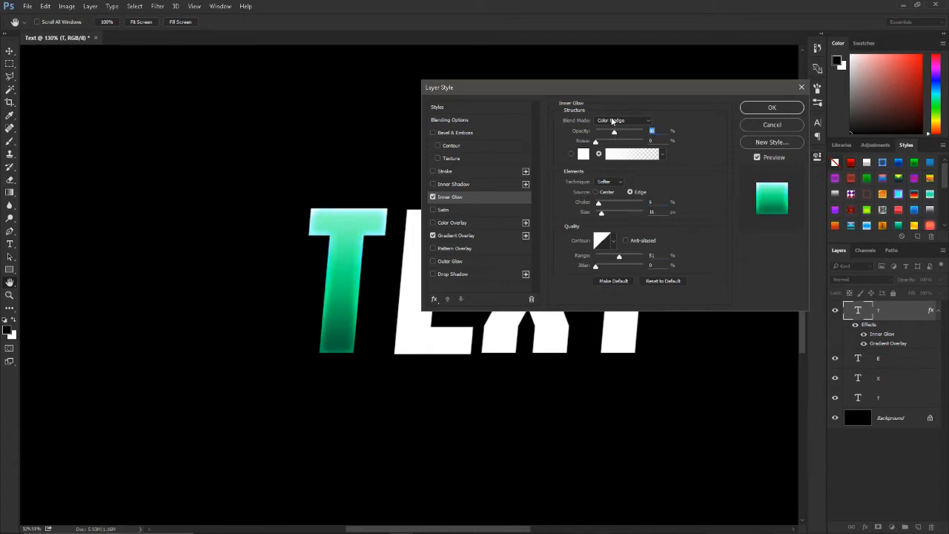
Step: Bend the Inner Glow's linear contour into a custom curve with a point at input 41%, output 73%
{"action": "left_click", "coordinate": [601, 241]}
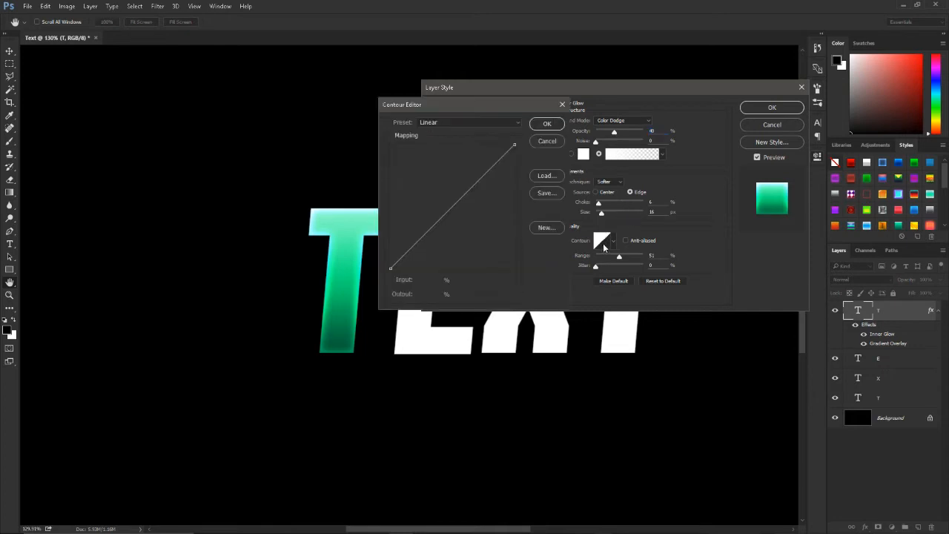
{"action": "left_click", "coordinate": [438, 121]}
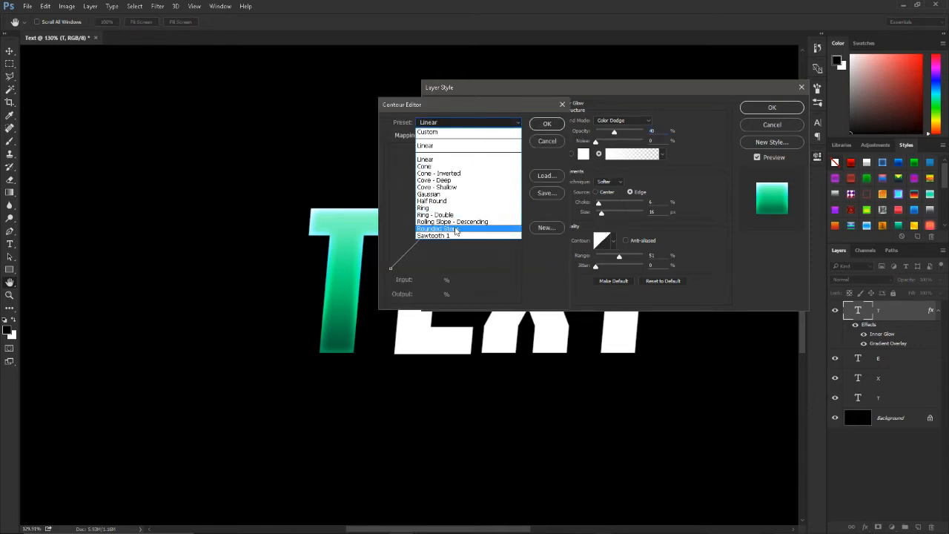
{"action": "left_click", "coordinate": [556, 130]}
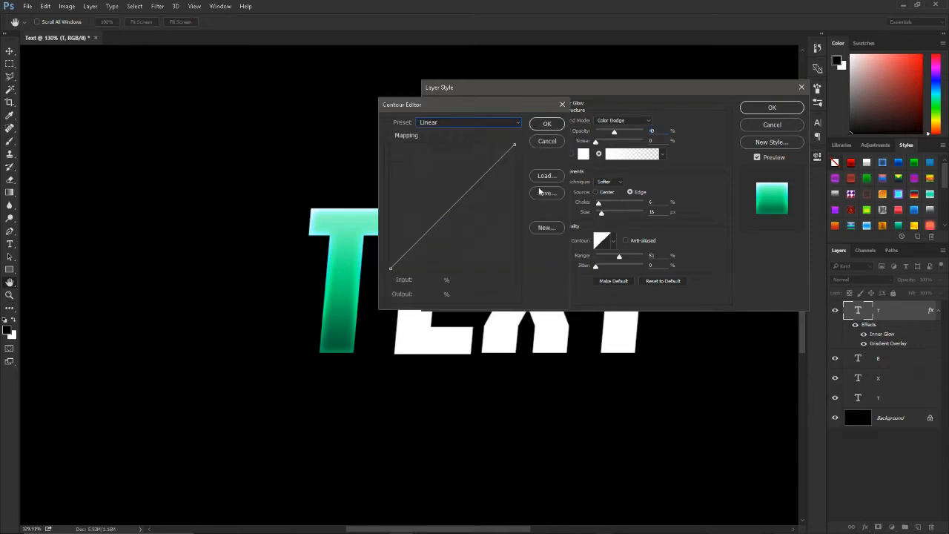
{"action": "left_click_drag", "start_coordinate": [486, 172], "coordinate": [441, 178]}
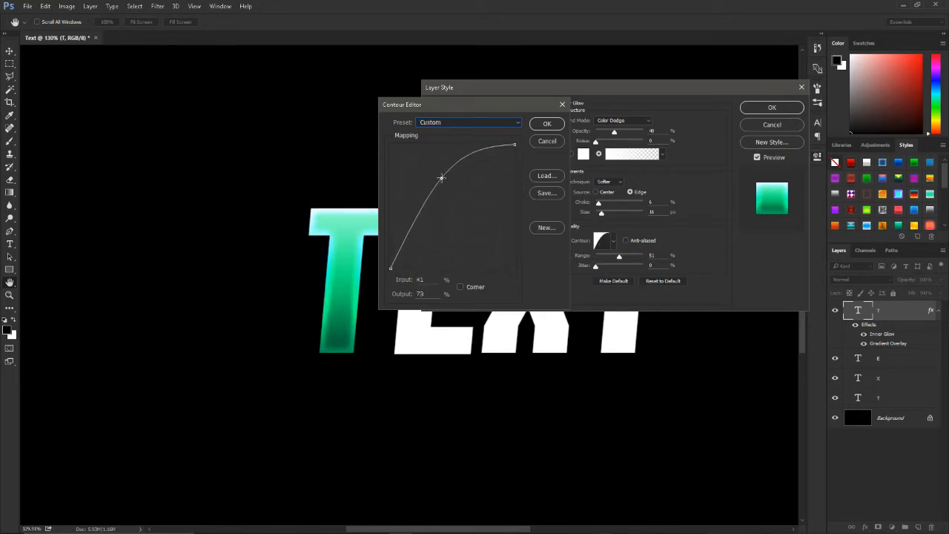
{"action": "left_click", "coordinate": [548, 124]}
Step: Reduce the Inner Glow's size to 10 px and apply the layer style to the first T
{"action": "left_click_drag", "start_coordinate": [602, 216], "coordinate": [600, 213]}
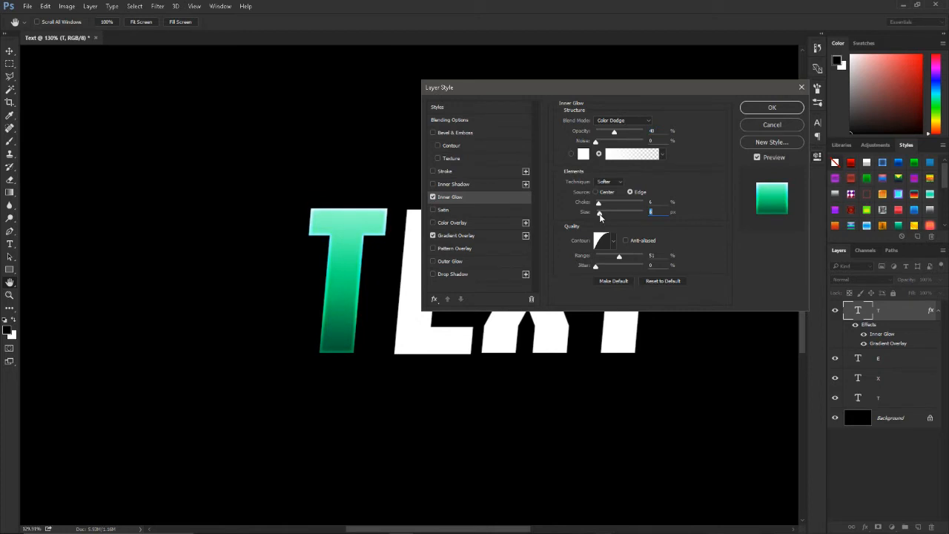
{"action": "left_click", "coordinate": [477, 236]}
{"action": "left_click", "coordinate": [488, 195]}
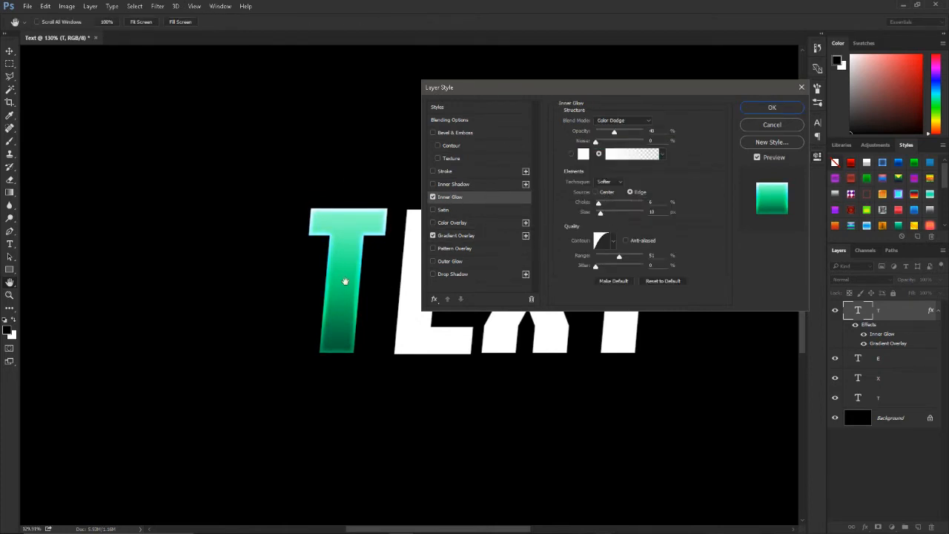
{"action": "scroll", "coordinate": [346, 282], "scroll_direction": "up", "scroll_amount": 3}
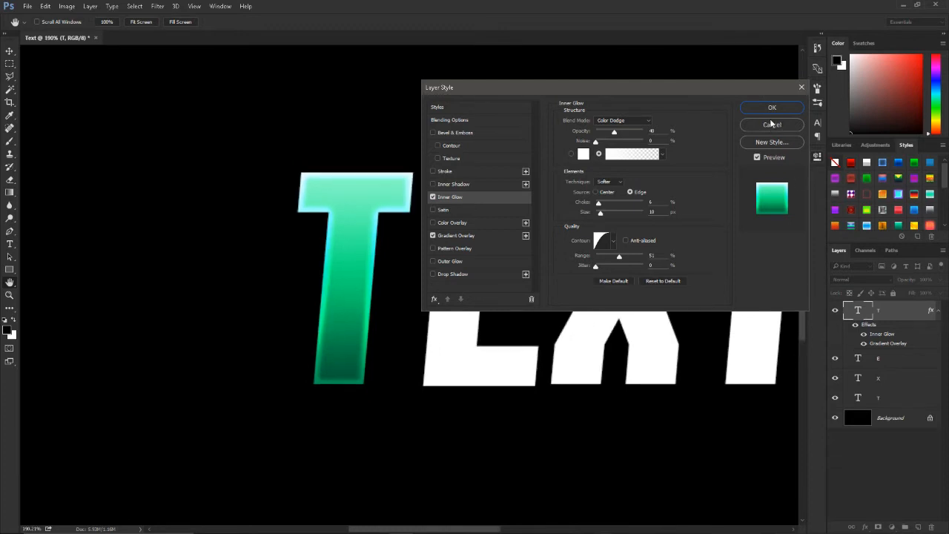
{"action": "left_click", "coordinate": [772, 110]}
Step: Collapse the first T layer's effects list and copy its layer style
{"action": "left_click", "coordinate": [939, 311]}
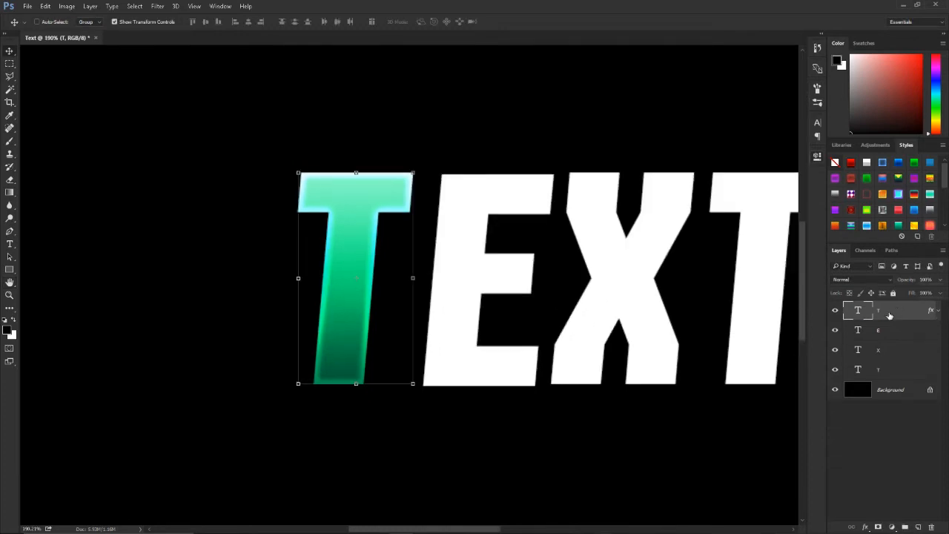
{"action": "right_click", "coordinate": [897, 312]}
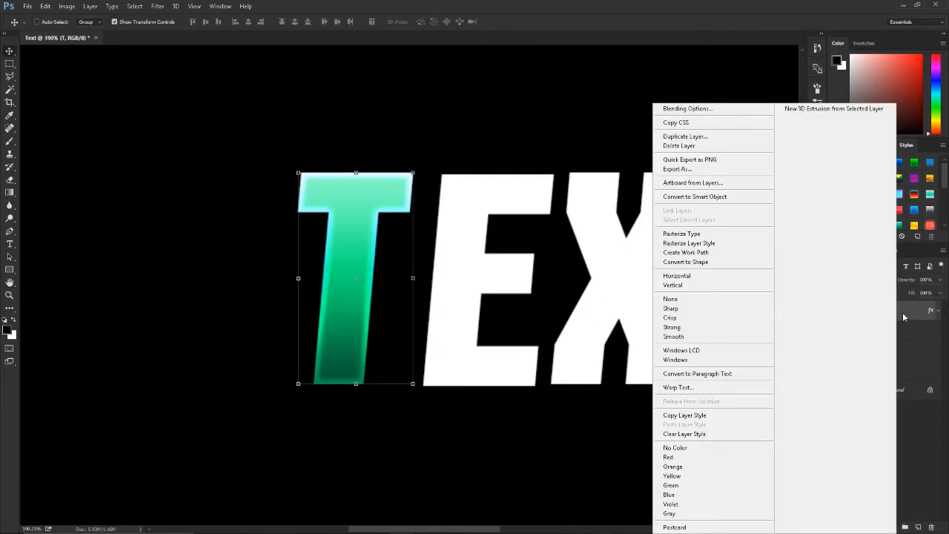
{"action": "left_click", "coordinate": [701, 415]}
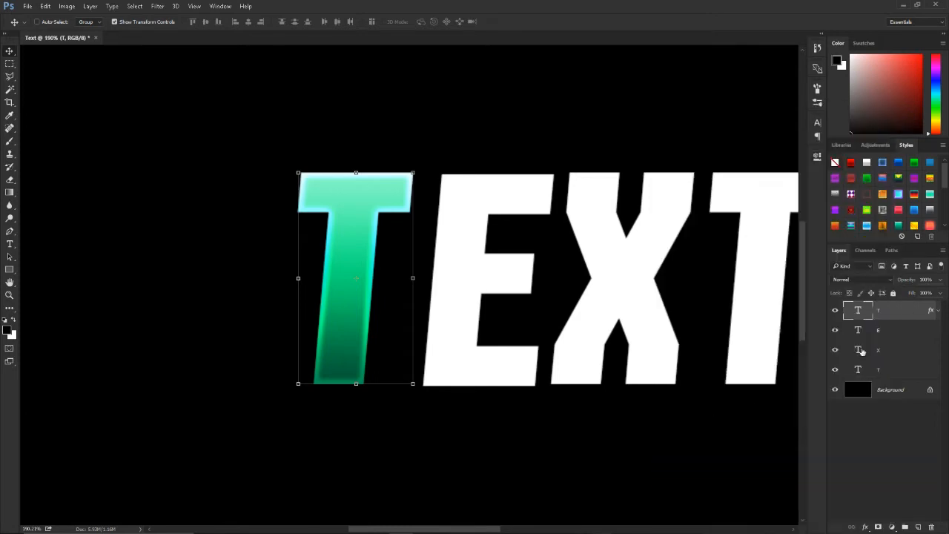
Step: Paste the copied layer style onto the E, X and last T layers together, then deselect them
{"action": "left_click", "coordinate": [903, 332]}
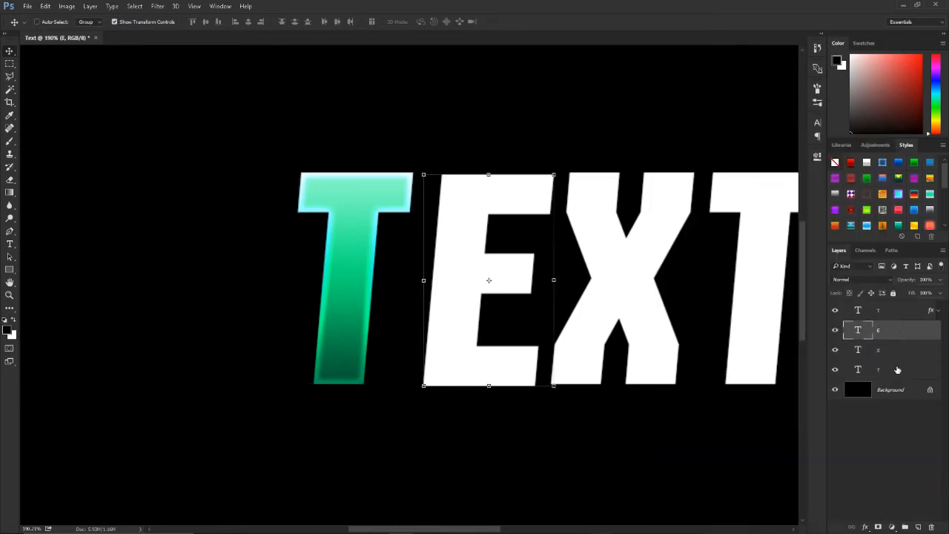
{"action": "left_click", "coordinate": [897, 369], "text": "shift"}
{"action": "left_click", "coordinate": [902, 328]}
{"action": "left_click", "coordinate": [900, 373], "text": "shift"}
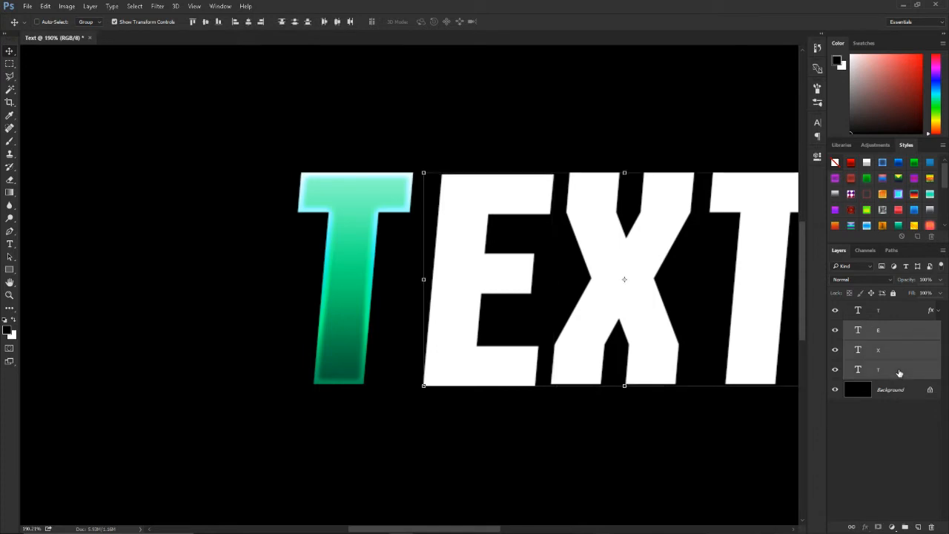
{"action": "right_click", "coordinate": [894, 364]}
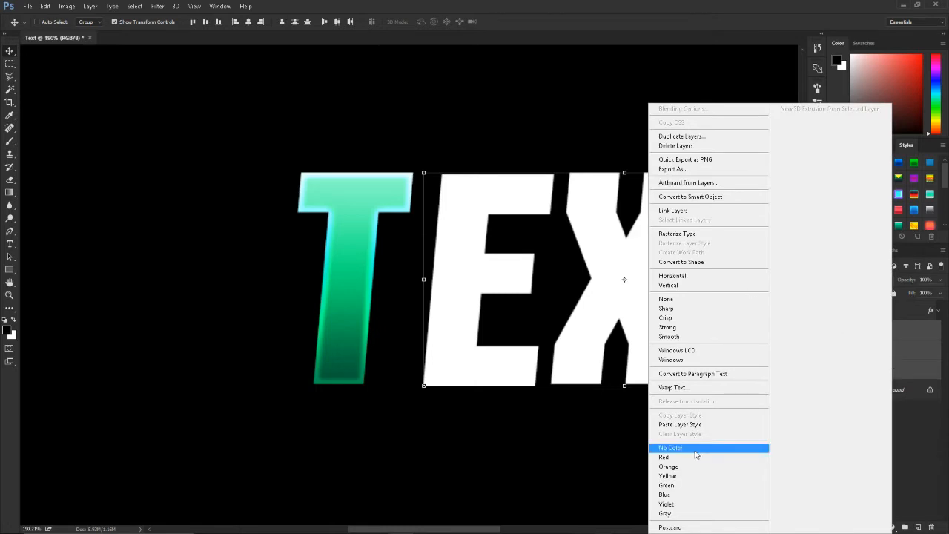
{"action": "left_click", "coordinate": [690, 426]}
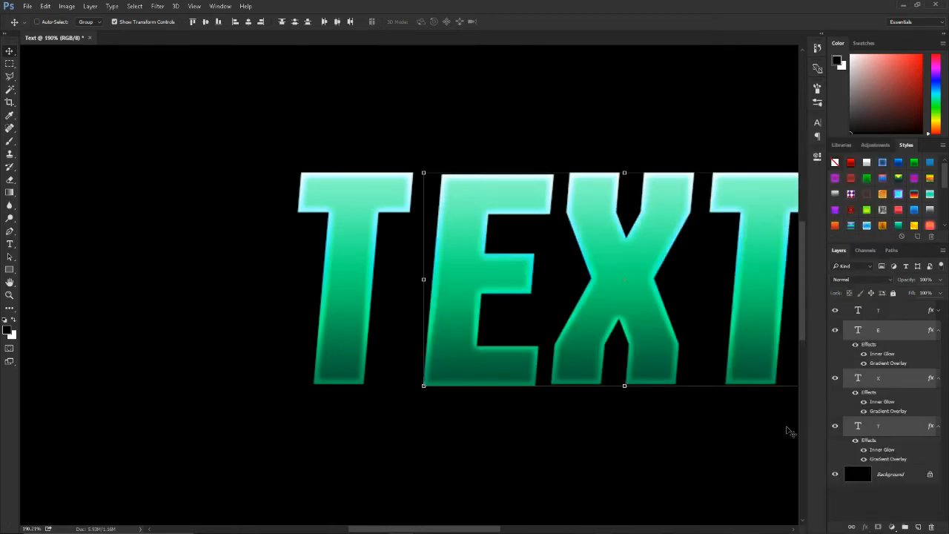
{"action": "left_click", "coordinate": [827, 493]}
Step: Collapse the effects lists of the E, X and last T layers
{"action": "key", "text": "ctrl+0"}
{"action": "scroll", "coordinate": [347, 284], "scroll_direction": "up", "scroll_amount": 5}
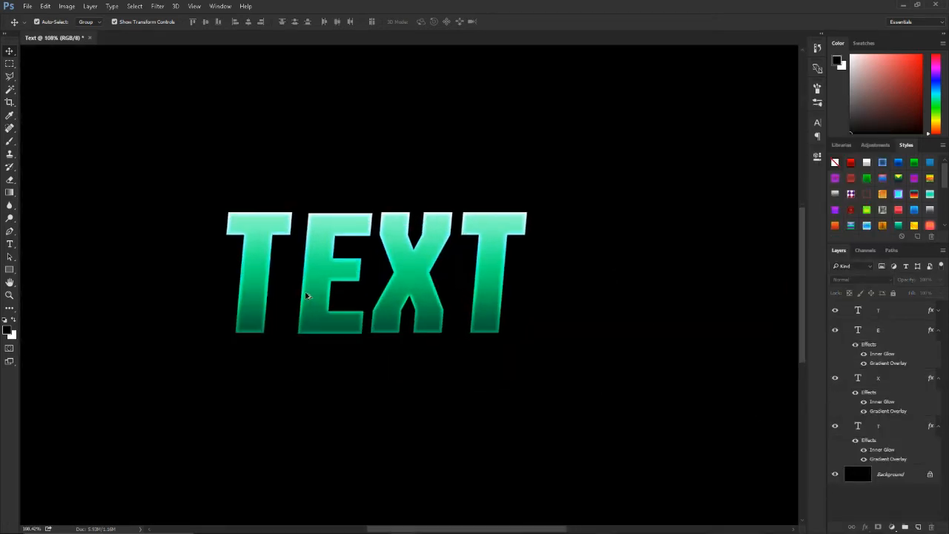
{"action": "left_click", "coordinate": [938, 331]}
{"action": "left_click", "coordinate": [939, 351]}
{"action": "left_click", "coordinate": [939, 370]}
Step: Rasterize the layer styles of all four letter layers together
{"action": "left_click", "coordinate": [889, 373]}
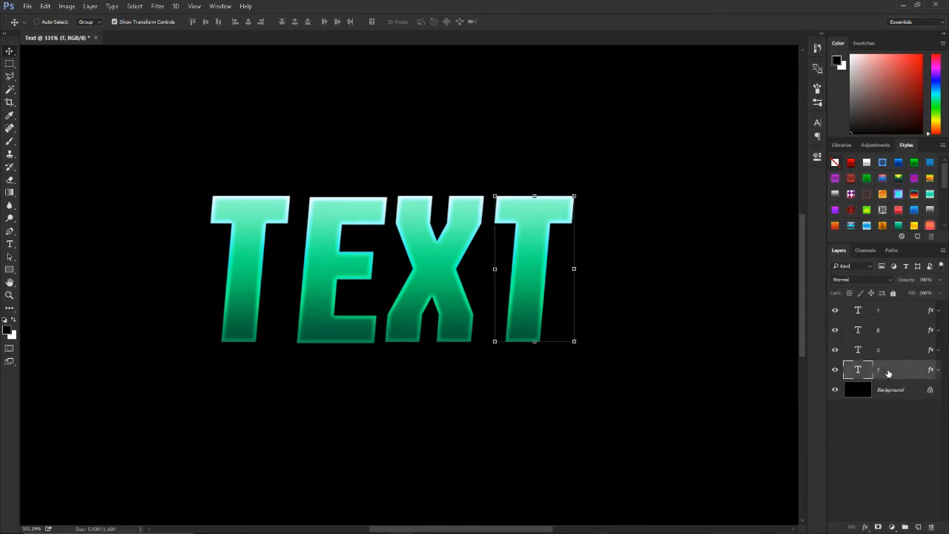
{"action": "left_click", "coordinate": [889, 318], "text": "shift"}
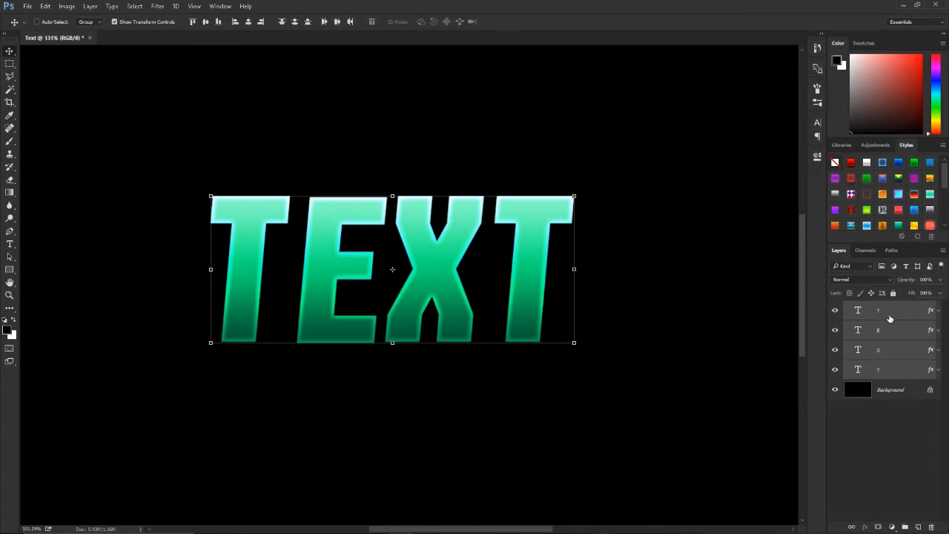
{"action": "right_click", "coordinate": [889, 318]}
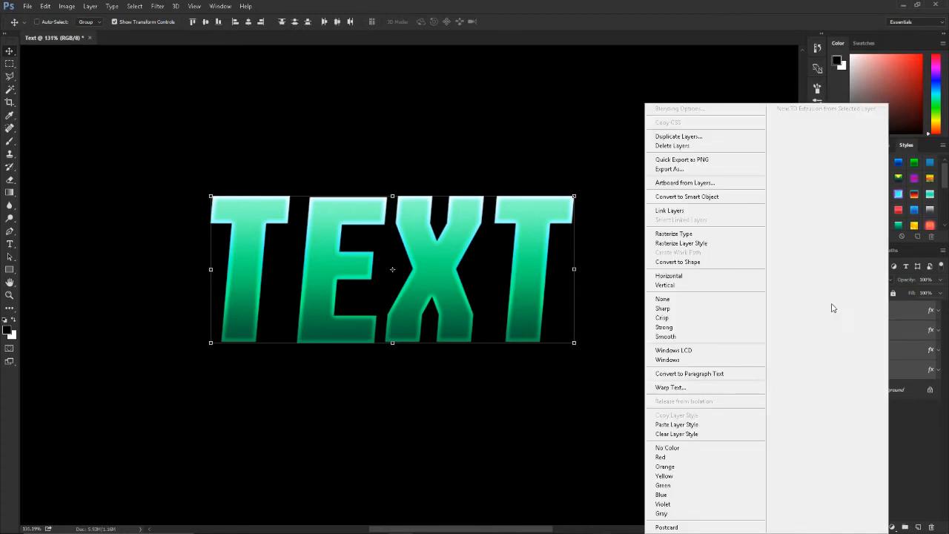
{"action": "left_click", "coordinate": [682, 243]}
Step: Hide the E, X and last T layers so only the first T is shown, keeping the first T layer selected
{"action": "left_click", "coordinate": [910, 312]}
{"action": "left_click_drag", "start_coordinate": [220, 295], "coordinate": [339, 295]}
{"action": "scroll", "coordinate": [339, 295], "scroll_direction": "up", "scroll_amount": 4}
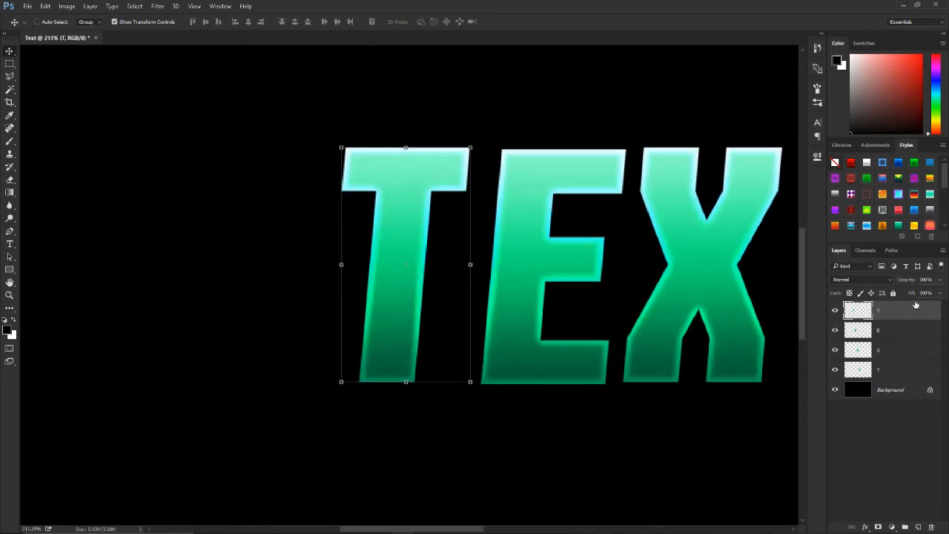
{"action": "left_click_drag", "start_coordinate": [835, 330], "coordinate": [835, 369]}
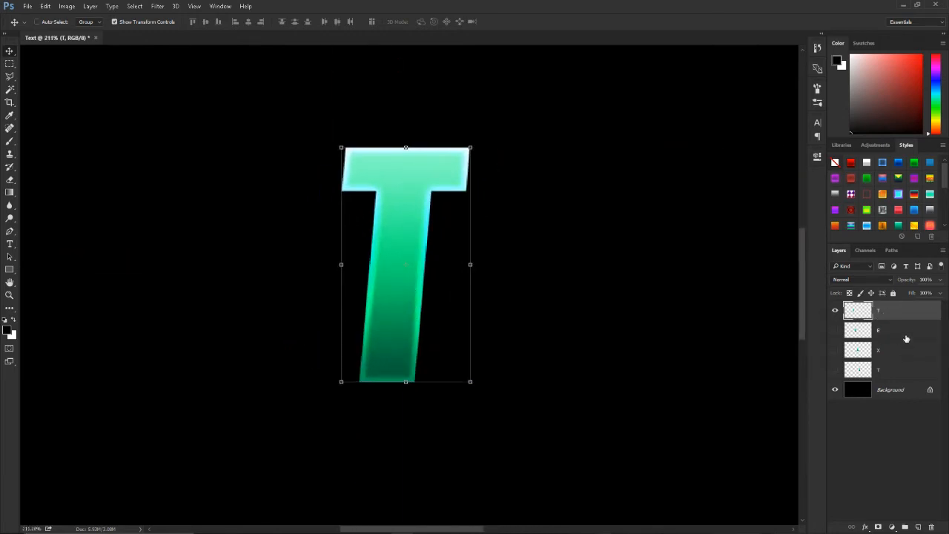
{"action": "left_click", "coordinate": [905, 327]}
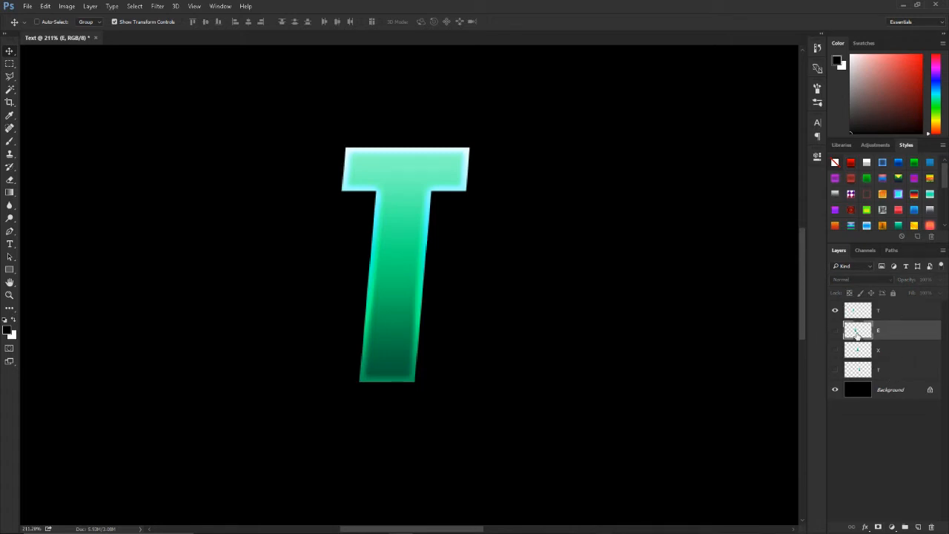
{"action": "left_click", "coordinate": [884, 318]}
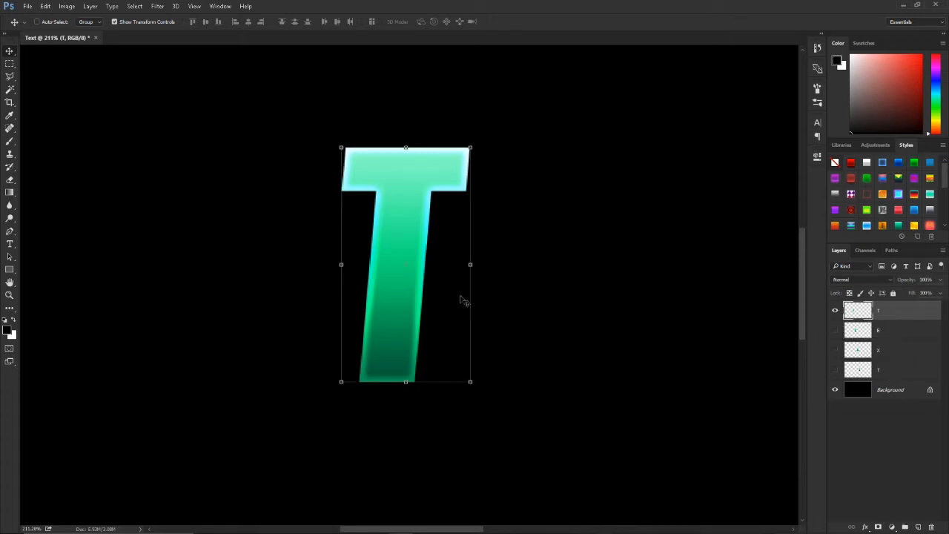
{"action": "key", "text": "alt+Down"}
{"action": "key", "text": "alt+Down"}
{"action": "key", "text": "alt+Down"}
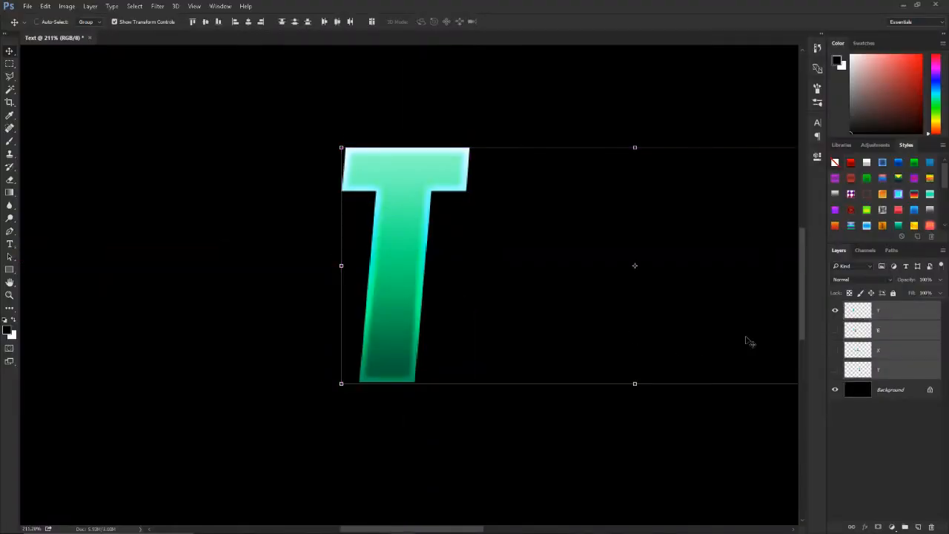
Step: Stack ten duplicates of the first T, nudging each new copy slightly further up and left to build an extruded edge
{"action": "left_click", "coordinate": [894, 317]}
{"action": "key", "text": "alt+Up"}
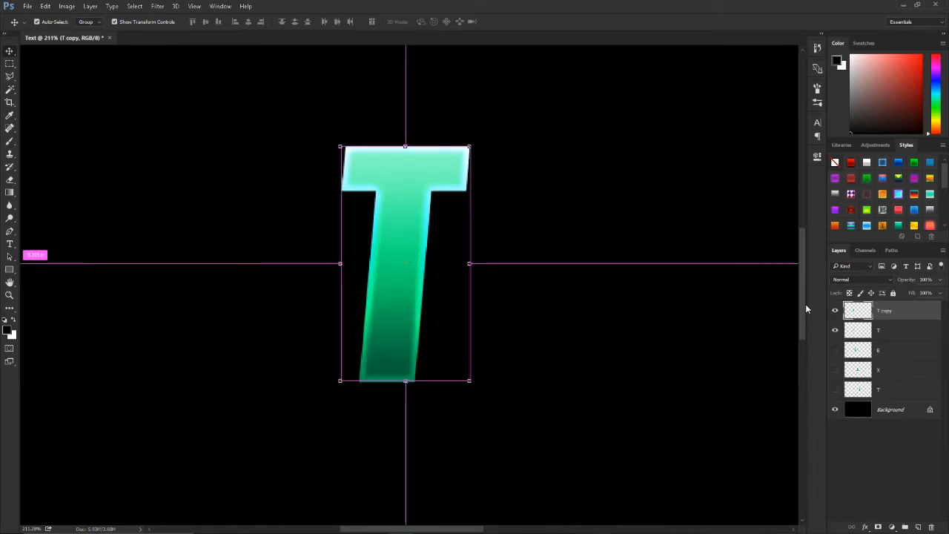
{"action": "key", "text": "alt+Up"}
{"action": "key", "text": "alt+Up"}
{"action": "key", "text": "alt+Up"}
{"action": "key", "text": "Left"}
{"action": "key", "text": "alt+Up"}
{"action": "key", "text": "Left"}
{"action": "key", "text": "alt+Up"}
{"action": "key", "text": "Left"}
{"action": "key", "text": "alt+Up"}
{"action": "key", "text": "Left"}
{"action": "key", "text": "alt+Up"}
{"action": "key", "text": "Left"}
{"action": "key", "text": "alt+Up"}
{"action": "key", "text": "Left"}
{"action": "key", "text": "alt+Up"}
{"action": "key", "text": "Left"}
{"action": "key", "text": "ctrl+semicolon"}
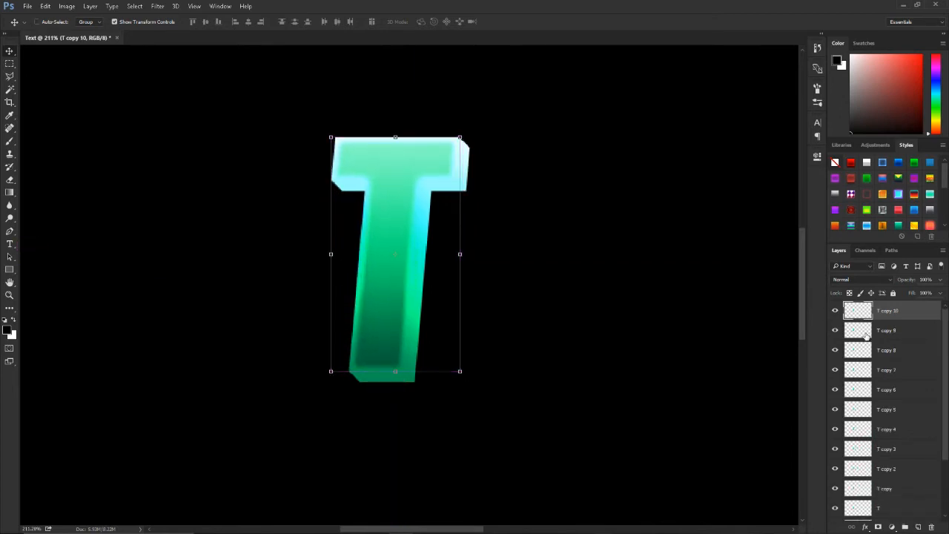
{"action": "left_click", "coordinate": [898, 325]}
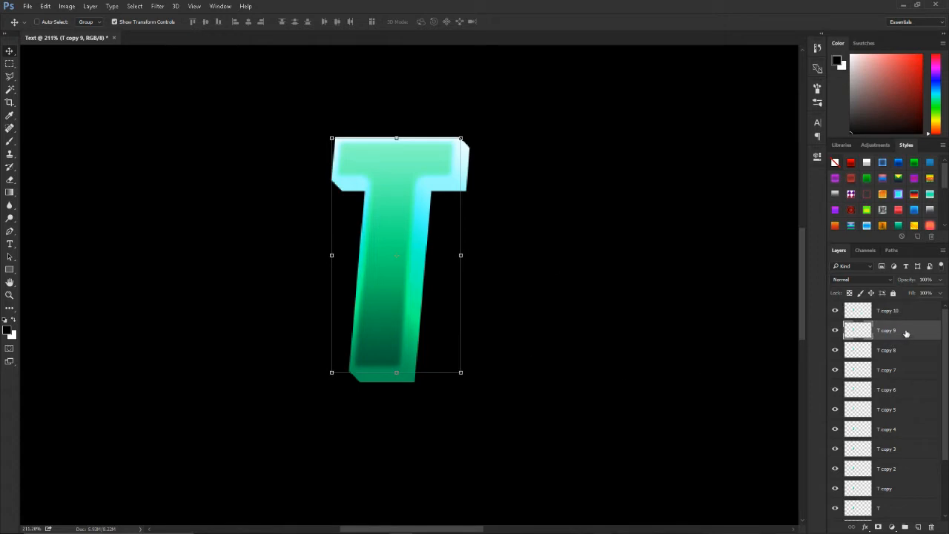
{"action": "left_click", "coordinate": [889, 314]}
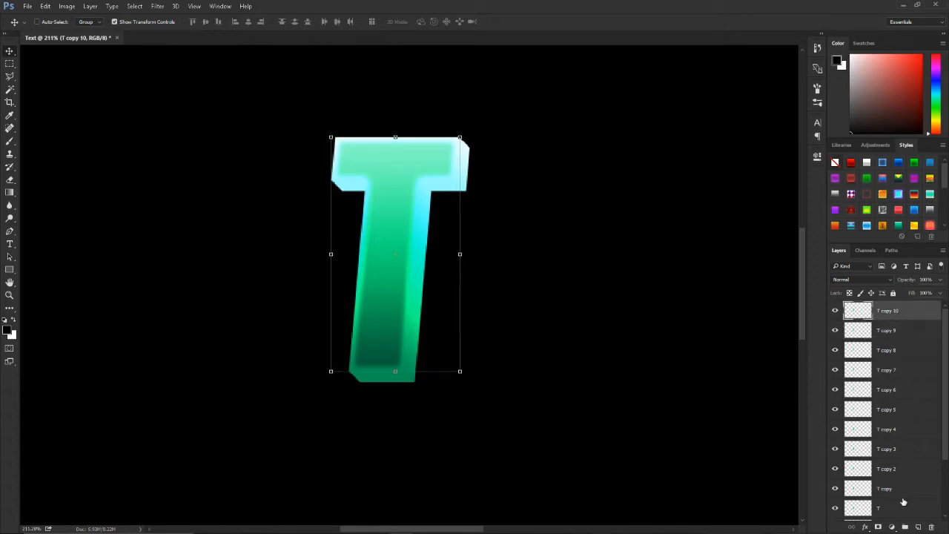
{"action": "scroll", "coordinate": [903, 502], "scroll_direction": "down", "scroll_amount": 1}
{"action": "scroll", "coordinate": [905, 484], "scroll_direction": "up", "scroll_amount": 1}
{"action": "left_click_drag", "start_coordinate": [395, 254], "coordinate": [366, 217]}
{"action": "key", "text": "ctrl+z"}
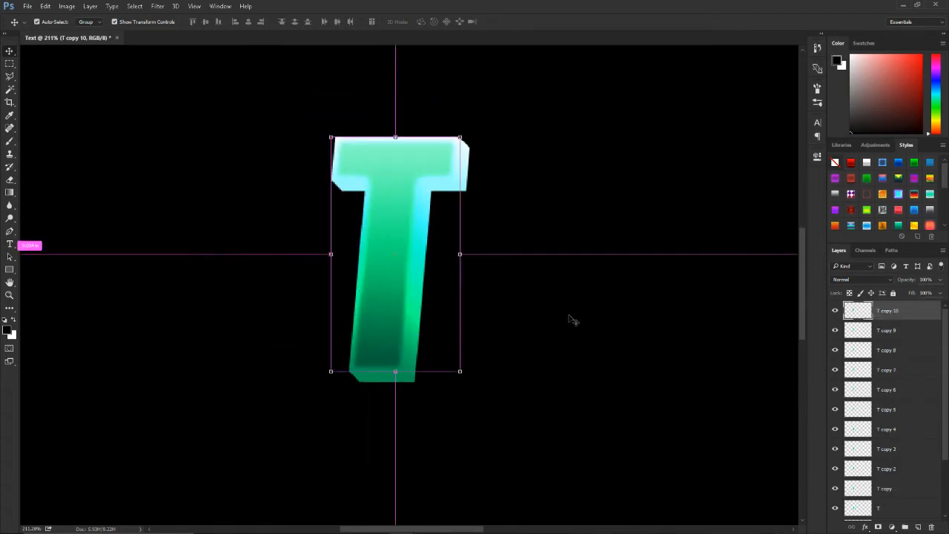
Step: Merge the original first T and its copies up to T copy 9 into one layer, leaving T copy 10 separate
{"action": "left_click", "coordinate": [903, 330]}
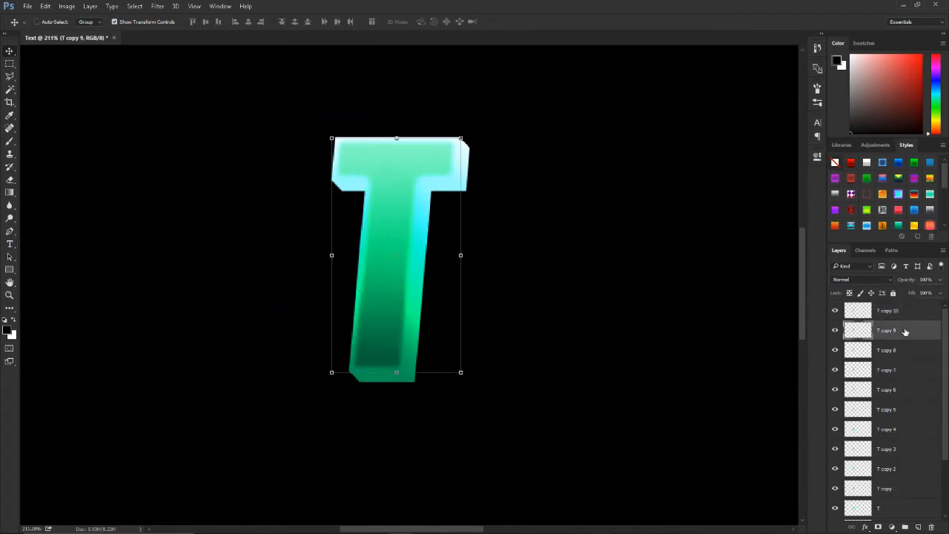
{"action": "scroll", "coordinate": [893, 361], "scroll_direction": "down", "scroll_amount": 3}
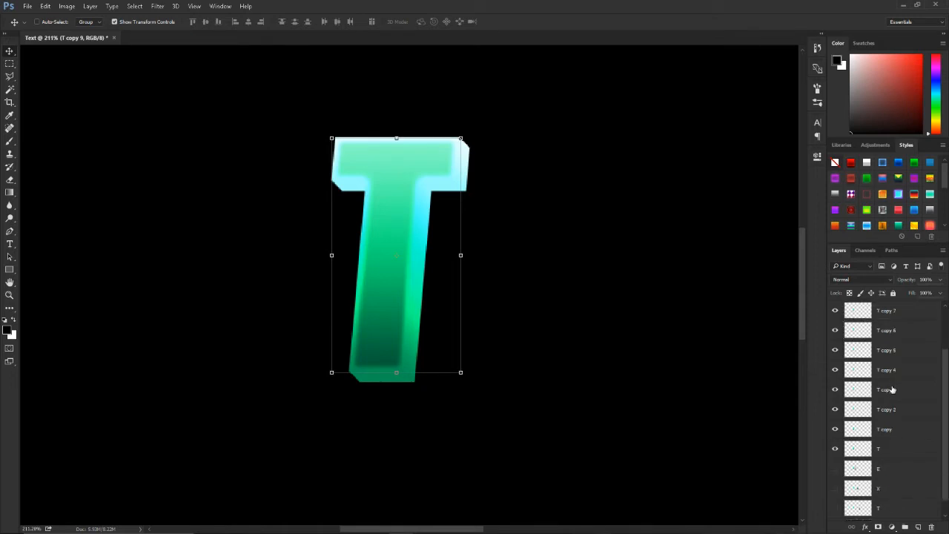
{"action": "left_click", "coordinate": [900, 448], "text": "shift"}
{"action": "right_click", "coordinate": [915, 427]}
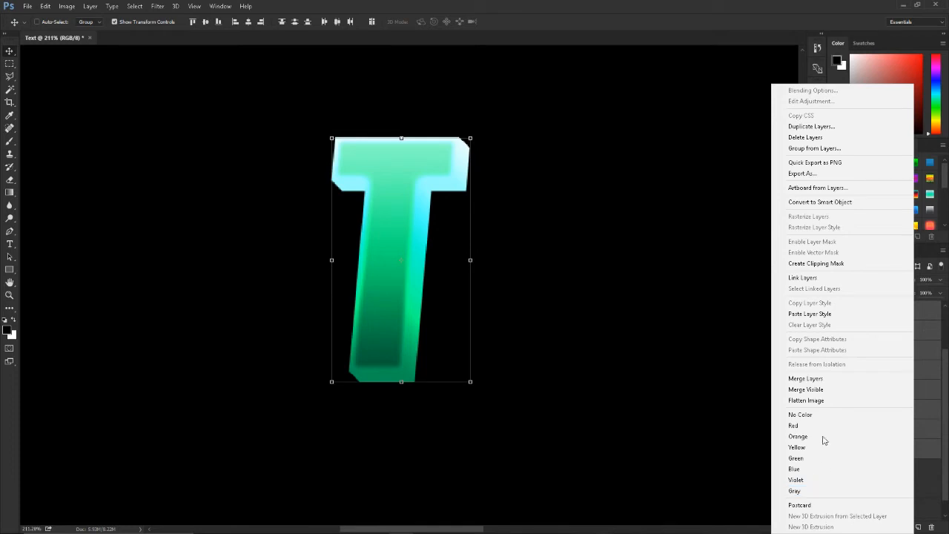
{"action": "left_click", "coordinate": [815, 378]}
Step: Toggle the visibility of the front T layer and the merged T layer to check each part separately
{"action": "left_click", "coordinate": [833, 311]}
{"action": "left_click", "coordinate": [833, 311]}
{"action": "left_click", "coordinate": [835, 330]}
{"action": "left_click", "coordinate": [834, 331]}
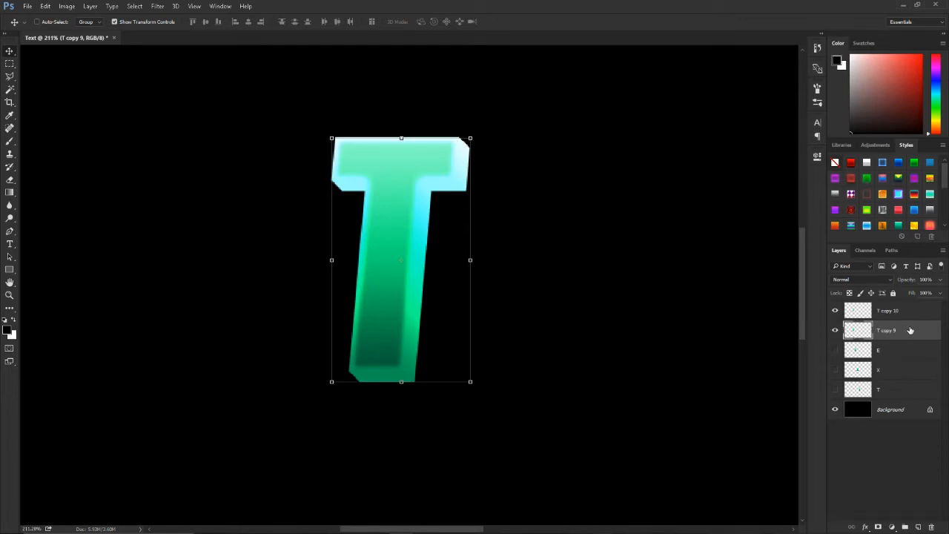
{"action": "left_click", "coordinate": [836, 332]}
{"action": "left_click", "coordinate": [835, 331]}
Step: Darken the merged T extrusion layer with Hue/Saturation at Lightness -20
{"action": "key", "text": "ctrl+u"}
{"action": "left_click_drag", "start_coordinate": [650, 246], "coordinate": [642, 247]}
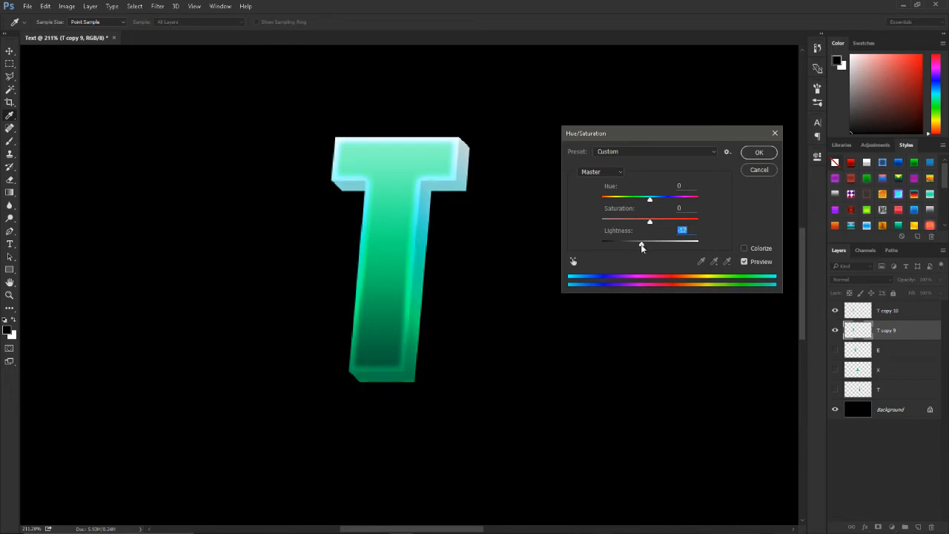
{"action": "key", "text": "BackSpace"}
{"action": "type", "text": "-20"}
{"action": "left_click", "coordinate": [757, 153]}
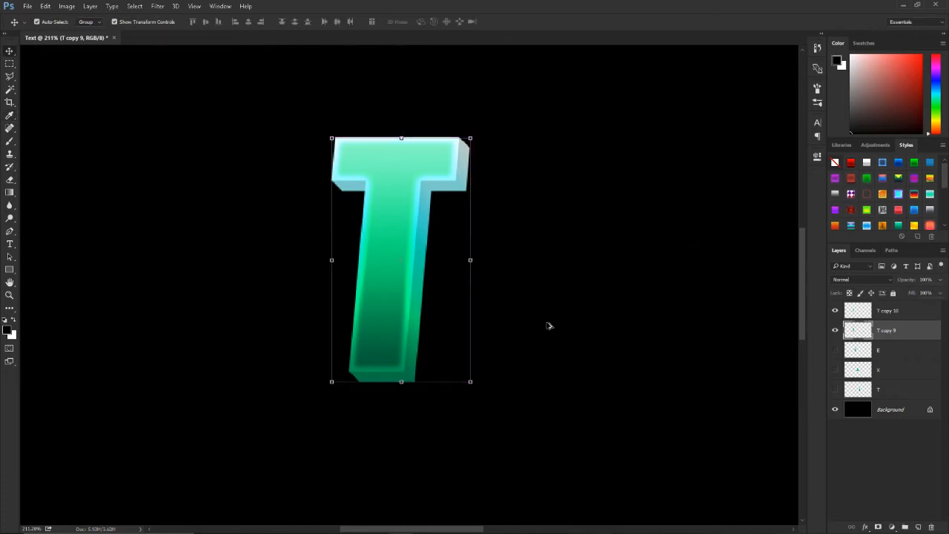
Step: Merge the front T layer with its darkened extrusion layer and deselect the result
{"action": "scroll", "coordinate": [546, 324], "scroll_direction": "down", "scroll_amount": 2}
{"action": "scroll", "coordinate": [546, 327], "scroll_direction": "down", "scroll_amount": 3}
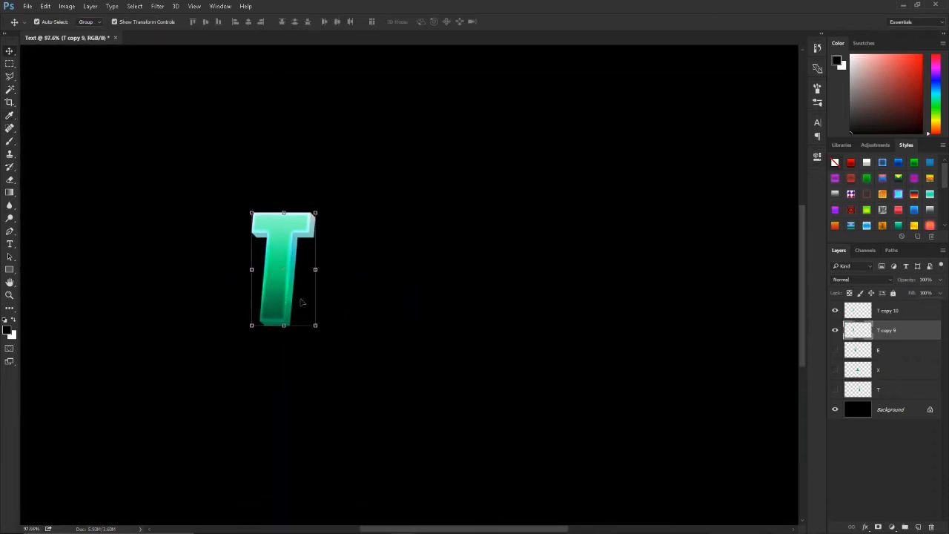
{"action": "left_click", "coordinate": [890, 316], "text": "shift"}
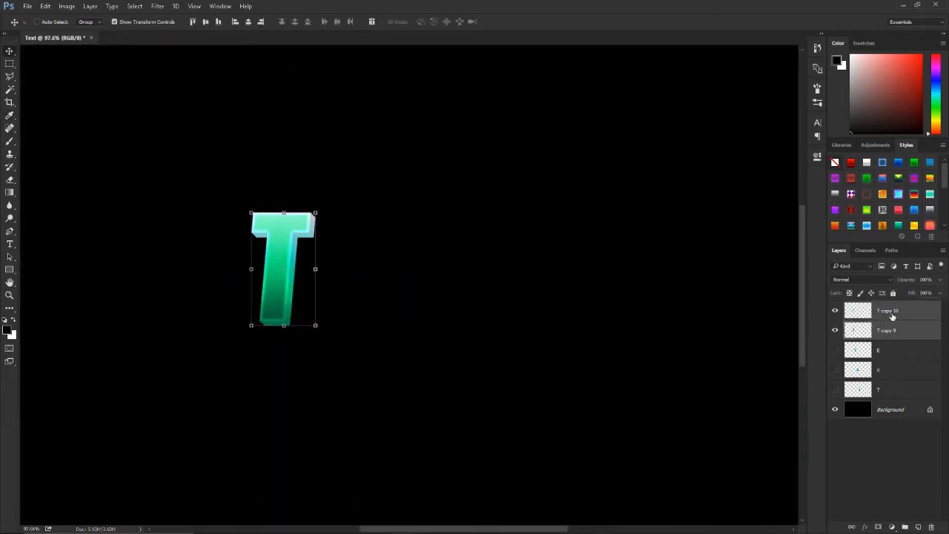
{"action": "right_click", "coordinate": [898, 321]}
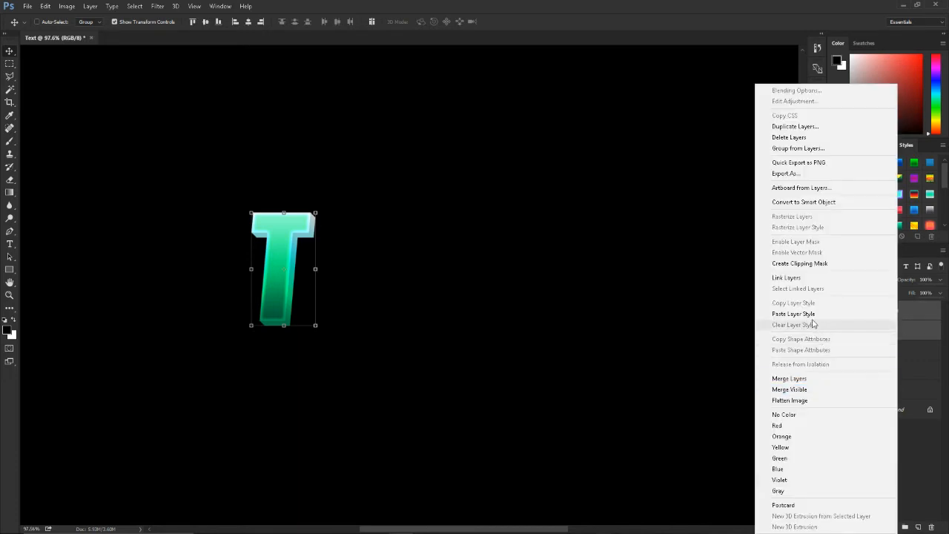
{"action": "left_click", "coordinate": [856, 378]}
{"action": "left_click", "coordinate": [656, 372], "text": "ctrl"}
{"action": "scroll", "coordinate": [300, 297], "scroll_direction": "up", "scroll_amount": 3}
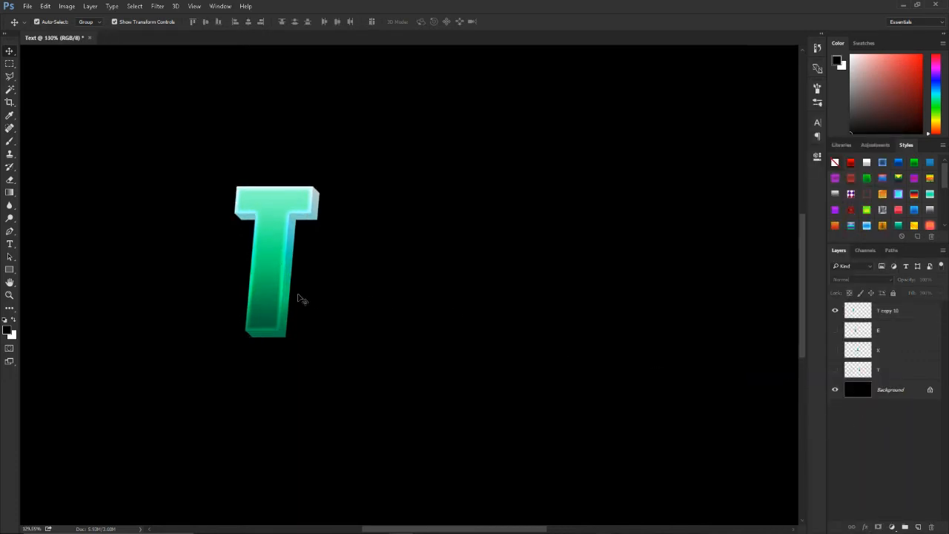
{"action": "scroll", "coordinate": [317, 297], "scroll_direction": "left", "scroll_amount": 1}
{"action": "scroll", "coordinate": [316, 281], "scroll_direction": "up", "scroll_amount": 3}
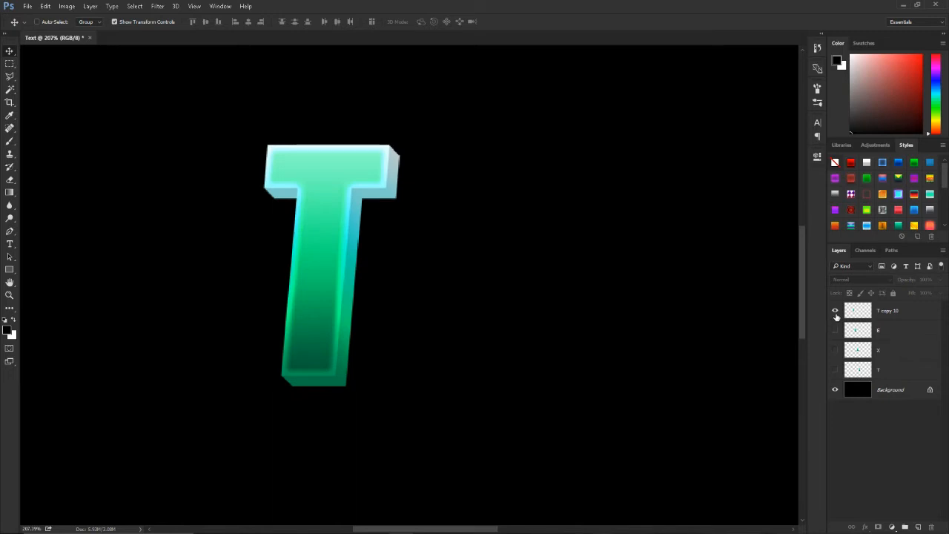
Step: Hide the finished first T and show only the E letter above the background
{"action": "left_click", "coordinate": [834, 310]}
{"action": "left_click", "coordinate": [835, 330]}
{"action": "scroll", "coordinate": [698, 355], "scroll_direction": "up", "scroll_amount": 1}
{"action": "scroll", "coordinate": [656, 360], "scroll_direction": "right", "scroll_amount": 1}
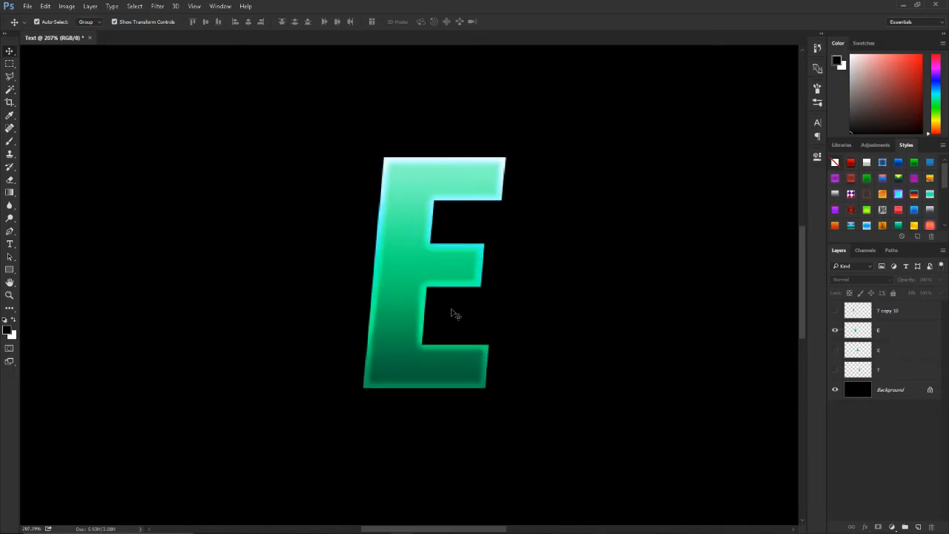
{"action": "scroll", "coordinate": [430, 311], "scroll_direction": "right", "scroll_amount": 1}
{"action": "scroll", "coordinate": [418, 304], "scroll_direction": "up", "scroll_amount": 1}
{"action": "scroll", "coordinate": [458, 298], "scroll_direction": "right", "scroll_amount": 2}
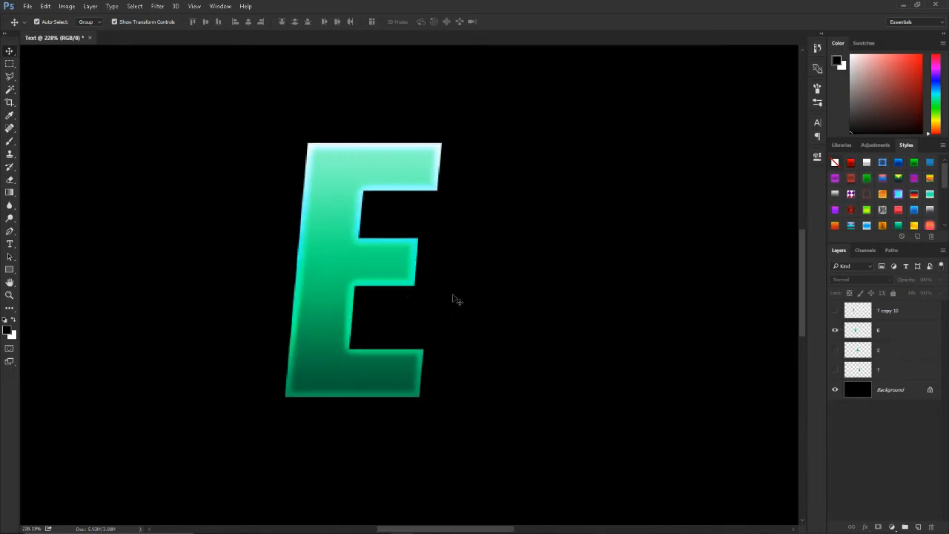
Step: Stack seven duplicates of the E, nudging each new copy one step further down and right
{"action": "left_click", "coordinate": [892, 339]}
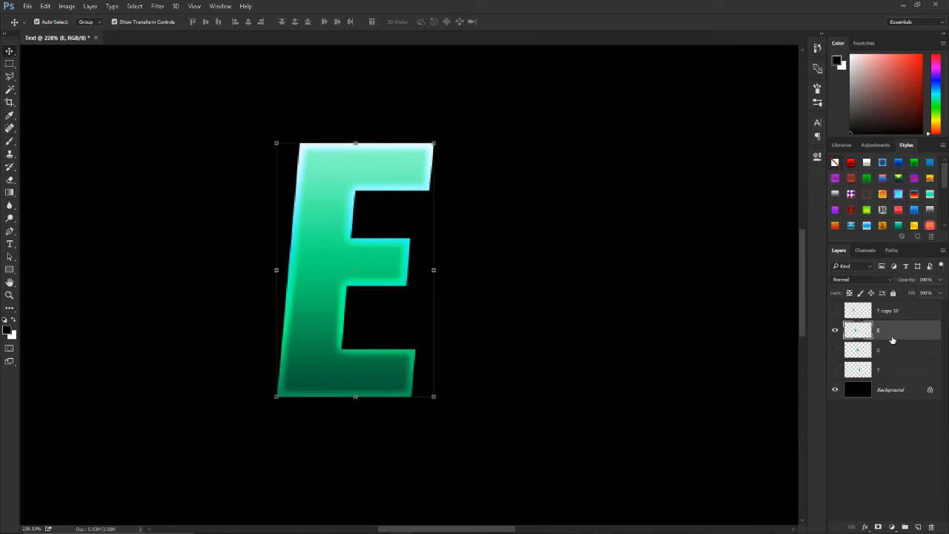
{"action": "key", "text": "ctrl+j"}
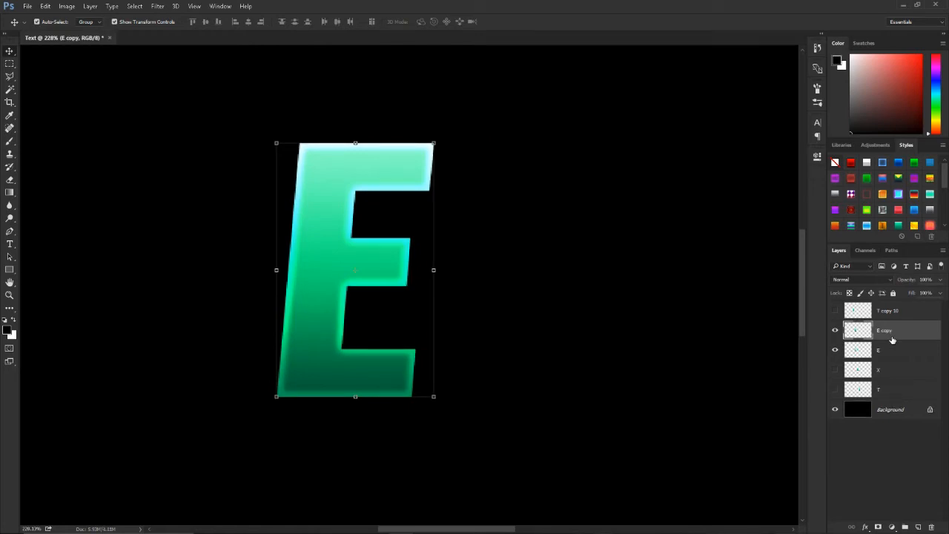
{"action": "key", "text": "Down"}
{"action": "key", "text": "Right"}
{"action": "key", "text": "ctrl+j"}
{"action": "key", "text": "Down"}
{"action": "key", "text": "Right"}
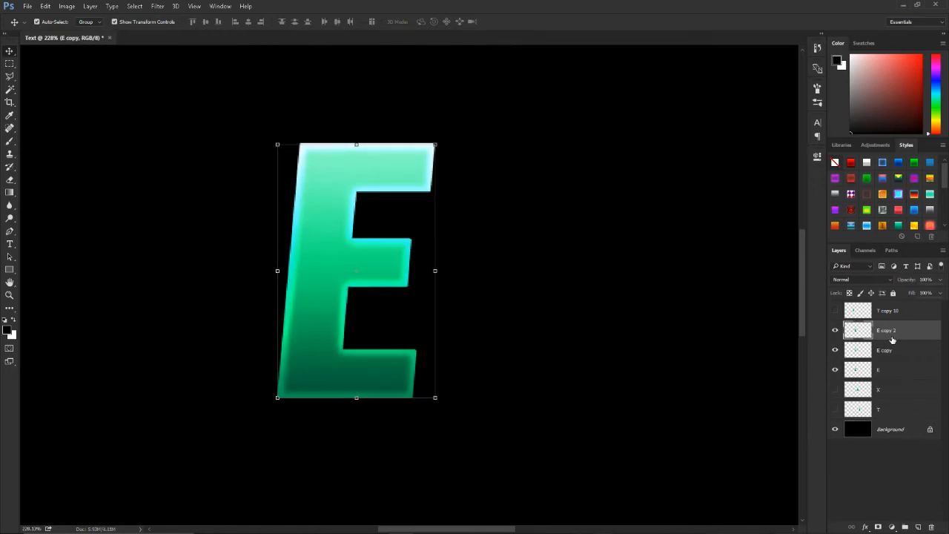
{"action": "key", "text": "ctrl+j"}
{"action": "key", "text": "Down"}
{"action": "key", "text": "Right"}
{"action": "key", "text": "ctrl+j"}
{"action": "key", "text": "Down"}
{"action": "key", "text": "Right"}
{"action": "key", "text": "ctrl+j"}
{"action": "key", "text": "Down"}
{"action": "key", "text": "Right"}
{"action": "key", "text": "ctrl+j"}
{"action": "key", "text": "Down"}
{"action": "key", "text": "Right"}
{"action": "key", "text": "ctrl+j"}
{"action": "key", "text": "Down"}
{"action": "key", "text": "Right"}
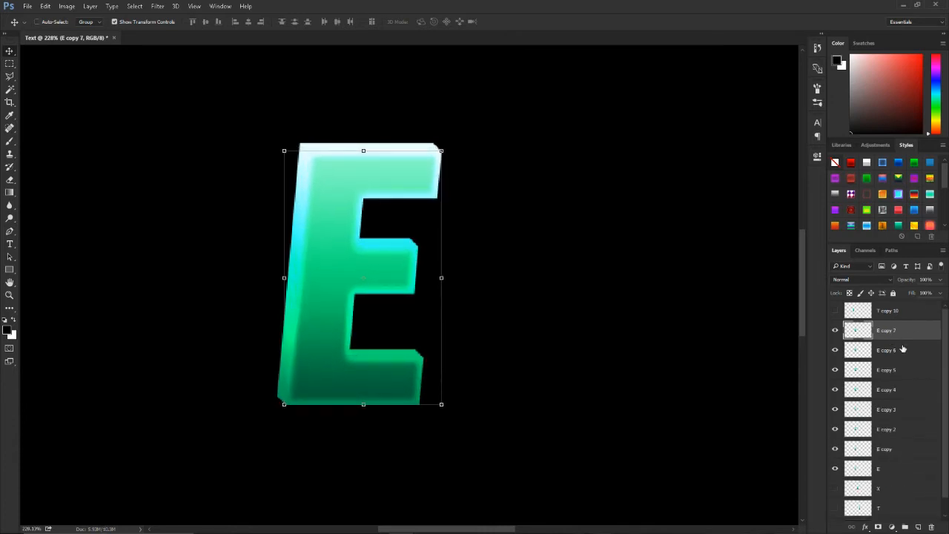
Step: Merge the original E and its copies up to E copy 6 into one layer, leaving E copy 7 separate
{"action": "left_click", "coordinate": [902, 348]}
{"action": "scroll", "coordinate": [902, 450], "scroll_direction": "down", "scroll_amount": 1}
{"action": "left_click", "coordinate": [902, 450], "text": "shift"}
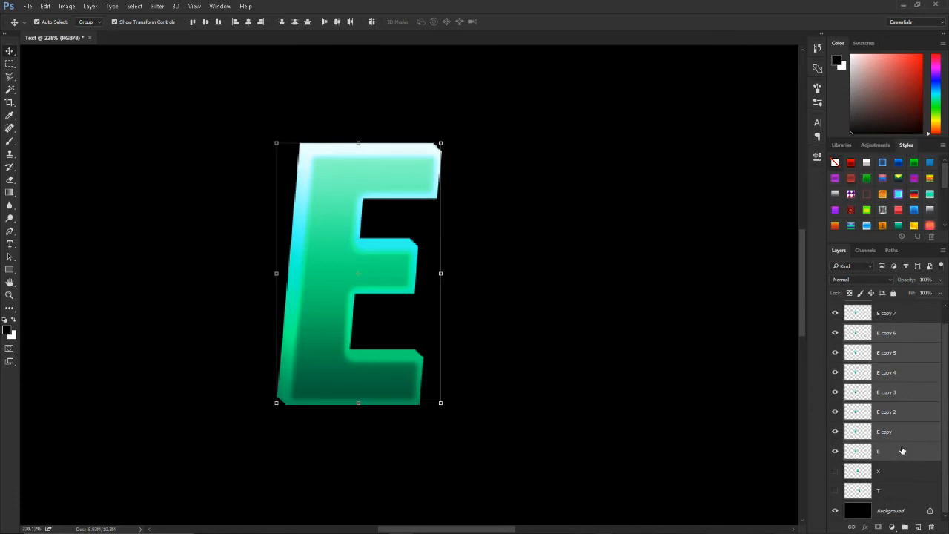
{"action": "key", "text": "ctrl+e"}
Step: Darken the merged E extrusion layer with Hue/Saturation at Lightness -20
{"action": "key", "text": "ctrl+u"}
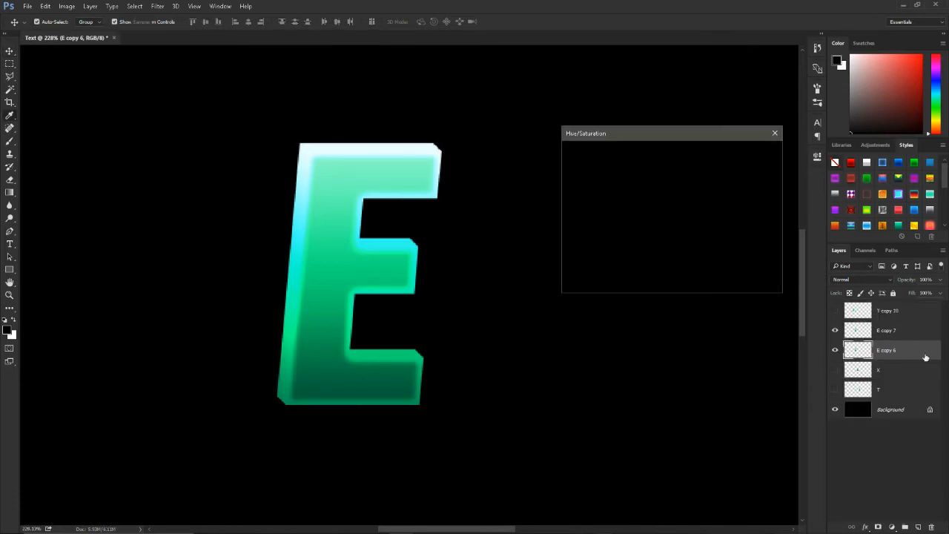
{"action": "type", "text": "-"}
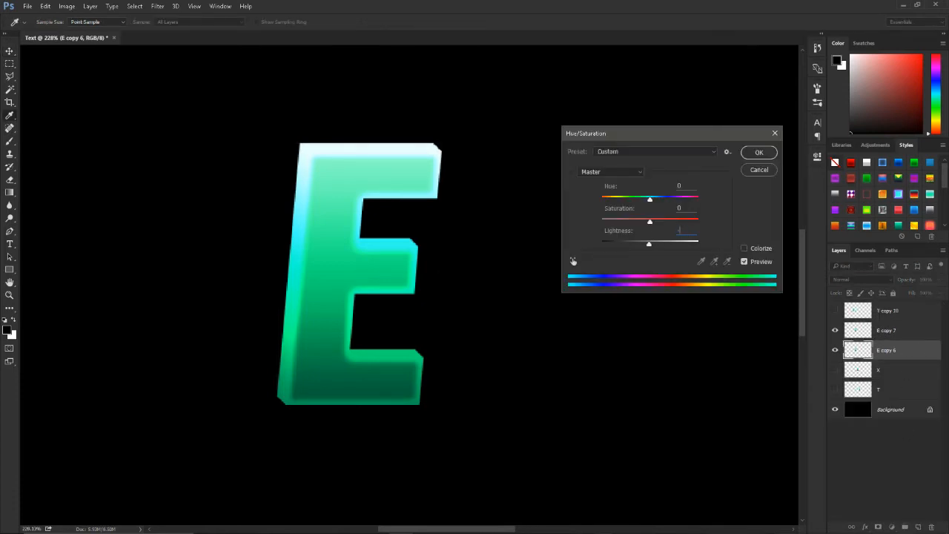
{"action": "type", "text": "20"}
{"action": "key", "text": "Return"}
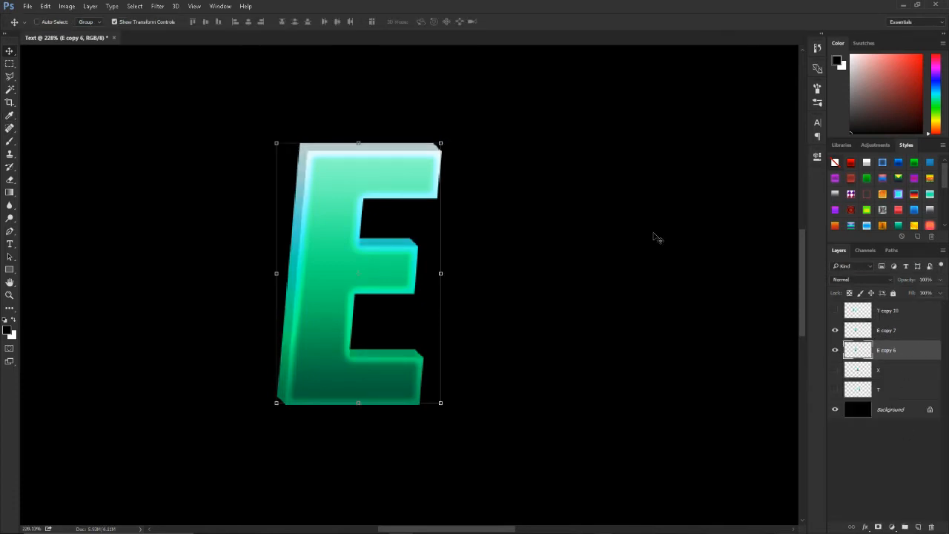
Step: Merge the front E layer with its darkened extrusion layer
{"action": "right_click", "coordinate": [892, 337]}
{"action": "left_click", "coordinate": [797, 379]}
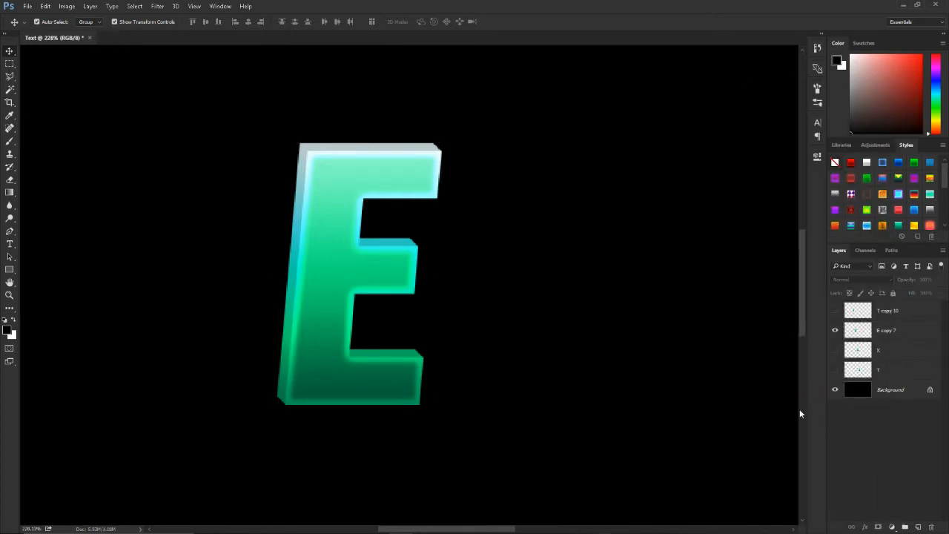
Step: Show the finished first T again beside the E to compare the two extruded letters
{"action": "key", "text": "ctrl+0"}
{"action": "left_click", "coordinate": [835, 311]}
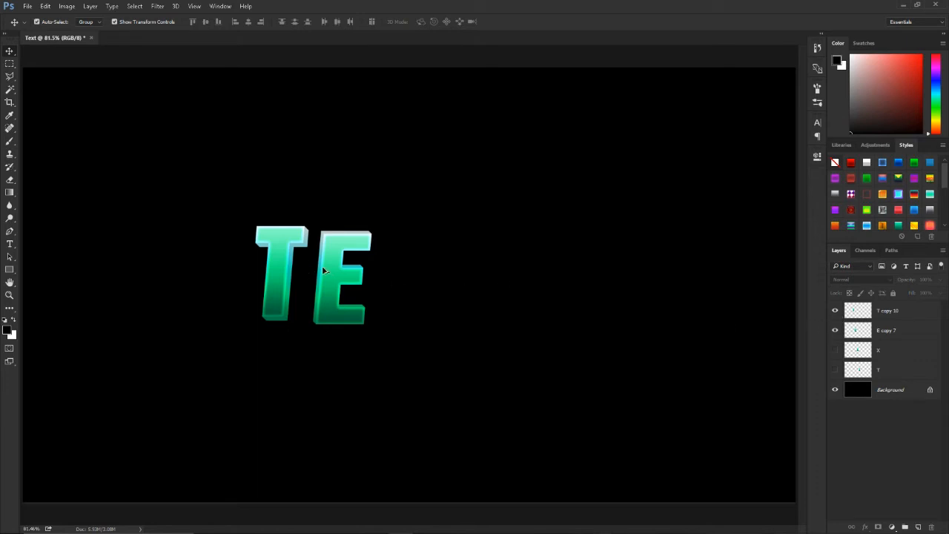
{"action": "scroll", "coordinate": [322, 265], "scroll_direction": "up", "scroll_amount": 11}
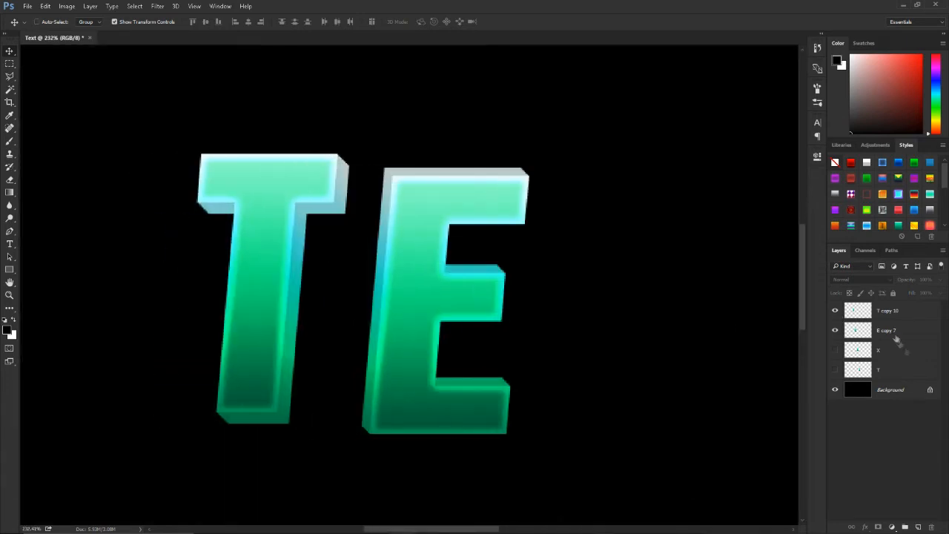
Step: Hide the finished T and E layers and show the X letter
{"action": "left_click", "coordinate": [910, 354]}
{"action": "left_click_drag", "start_coordinate": [835, 311], "coordinate": [835, 331]}
{"action": "left_click", "coordinate": [852, 455]}
{"action": "left_click", "coordinate": [835, 352]}
Step: Stack nine duplicates of the X, nudging each new copy slightly further down and left
{"action": "left_click", "coordinate": [889, 351]}
{"action": "left_click_drag", "start_coordinate": [720, 354], "coordinate": [662, 354]}
{"action": "key", "text": "alt+Left"}
{"action": "key", "text": "alt+Down"}
{"action": "key", "text": "alt+Left"}
{"action": "key", "text": "alt+Down"}
{"action": "key", "text": "alt+Left"}
{"action": "key", "text": "alt+Down"}
{"action": "key", "text": "alt+Left"}
{"action": "key", "text": "alt+Down"}
{"action": "key", "text": "alt+Left"}
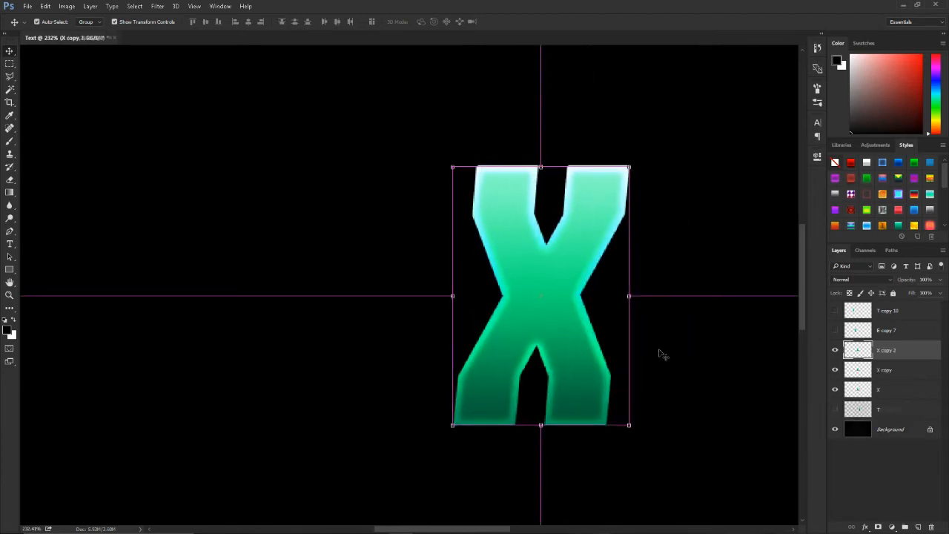
Step: Merge the original X and its lower copies into one layer, leaving the topmost X copy separate
{"action": "left_click", "coordinate": [888, 370]}
{"action": "scroll", "coordinate": [891, 412], "scroll_direction": "down", "scroll_amount": 3}
{"action": "left_click", "coordinate": [892, 467], "text": "shift"}
{"action": "key", "text": "ctrl+e"}
Step: Darken the merged X extrusion layer with Hue/Saturation at Lightness -20
{"action": "key", "text": "ctrl+u"}
{"action": "left_click_drag", "start_coordinate": [684, 230], "coordinate": [664, 230]}
{"action": "type", "text": "-20"}
{"action": "key", "text": "Return"}
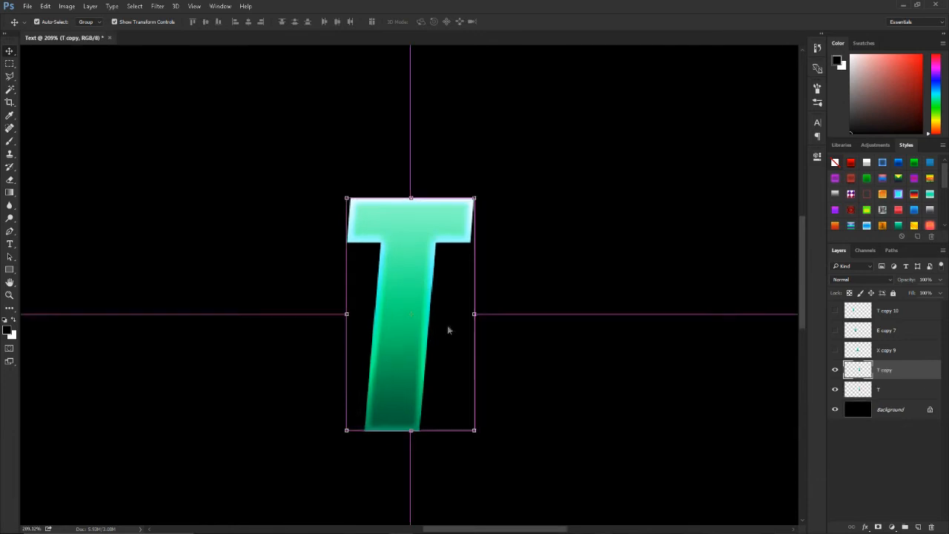
Step: Stack nine duplicates of the last T, nudging each new copy slightly further up and right
{"action": "key", "text": "ctrl+alt+shift+t"}
{"action": "key", "text": "ctrl+alt+shift+t"}
{"action": "key", "text": "ctrl+alt+shift+t"}
{"action": "key", "text": "ctrl+alt+shift+t"}
{"action": "key", "text": "ctrl+alt+shift+t"}
{"action": "key", "text": "ctrl+alt+shift+t"}
{"action": "key", "text": "ctrl+alt+shift+t"}
{"action": "key", "text": "ctrl+alt+shift+t"}
{"action": "scroll", "coordinate": [461, 333], "scroll_direction": "up", "scroll_amount": 1}
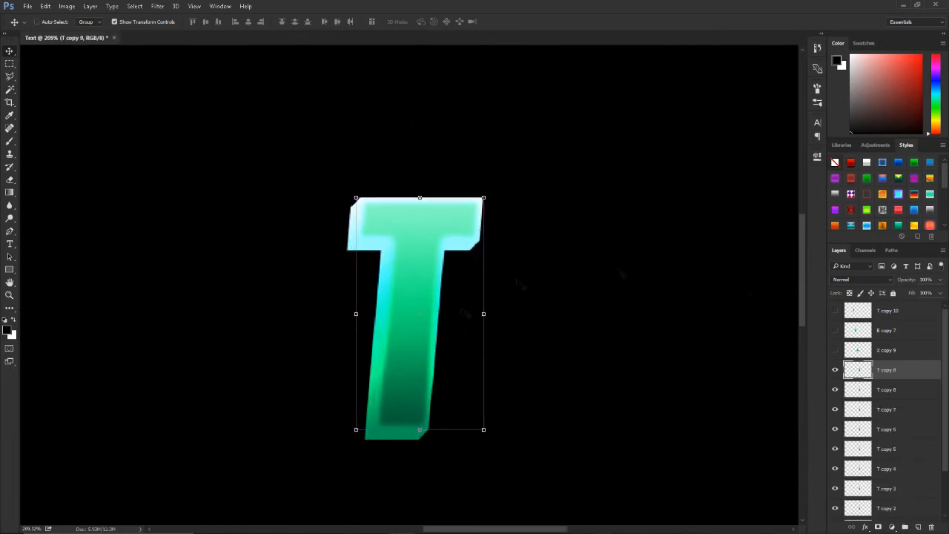
Step: Merge the original last T and its copies up to T copy 8 into one layer, leaving T copy 9 separate
{"action": "left_click", "coordinate": [890, 389]}
{"action": "scroll", "coordinate": [894, 415], "scroll_direction": "down", "scroll_amount": 3}
{"action": "left_click", "coordinate": [901, 488], "text": "shift"}
{"action": "key", "text": "ctrl+e"}
Step: Darken the last T's merged extrusion layer with Hue/Saturation at Lightness -20
{"action": "key", "text": "ctrl+u"}
{"action": "left_click_drag", "start_coordinate": [697, 231], "coordinate": [670, 230]}
{"action": "type", "text": "-20"}
{"action": "key", "text": "Return"}
Step: Merge the front layer of the last T with its darkened extrusion layer and deselect it
{"action": "left_click", "coordinate": [886, 371], "text": "shift"}
{"action": "key", "text": "ctrl+e"}
{"action": "left_click", "coordinate": [887, 431]}
Step: Show the X, E and first T layers again so the whole word TEXT is displayed
{"action": "key", "text": "ctrl+0"}
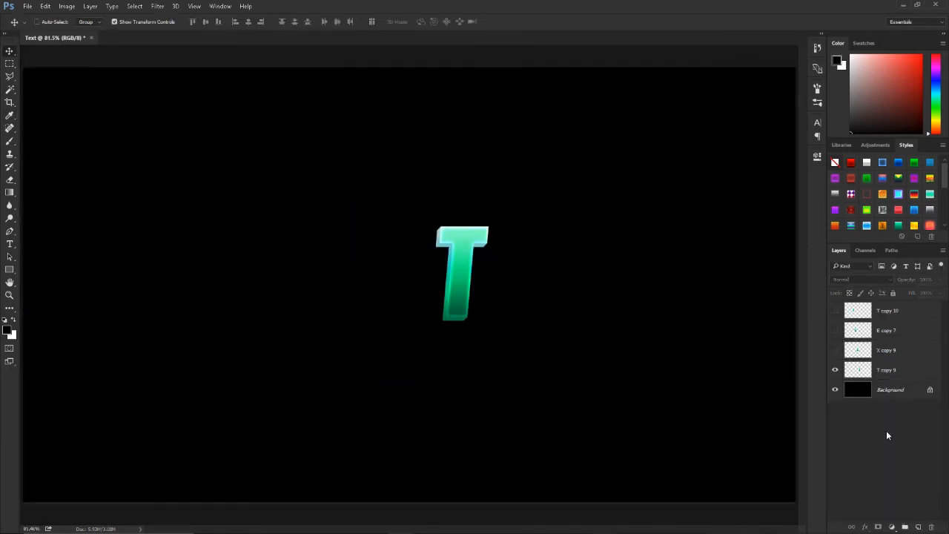
{"action": "left_click_drag", "start_coordinate": [834, 350], "coordinate": [835, 311]}
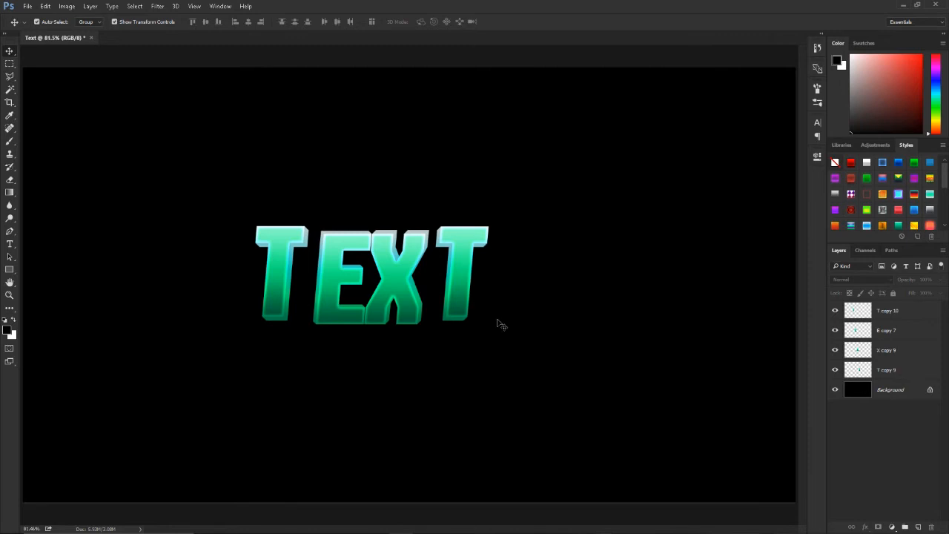
{"action": "scroll", "coordinate": [371, 271], "scroll_direction": "up", "scroll_amount": 2}
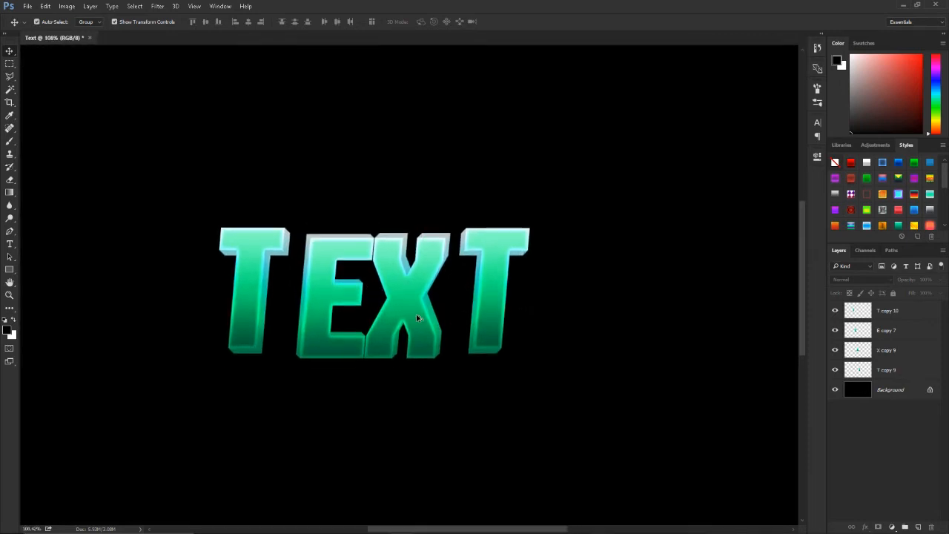
Step: Shrink the letter E, tilt it counterclockwise and tuck it against the stem of the first T
{"action": "scroll", "coordinate": [403, 319], "scroll_direction": "up", "scroll_amount": 2}
{"action": "scroll", "coordinate": [440, 338], "scroll_direction": "left", "scroll_amount": 4}
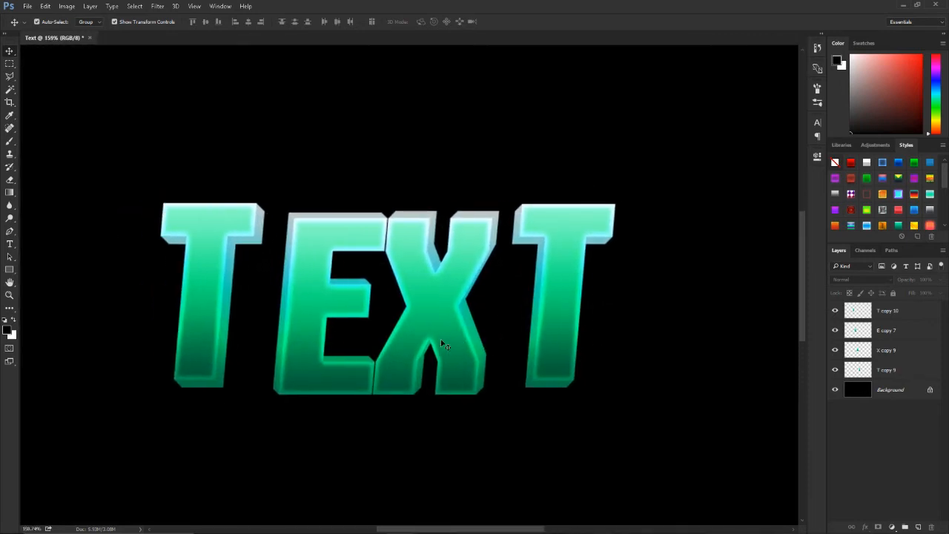
{"action": "left_click", "coordinate": [895, 331]}
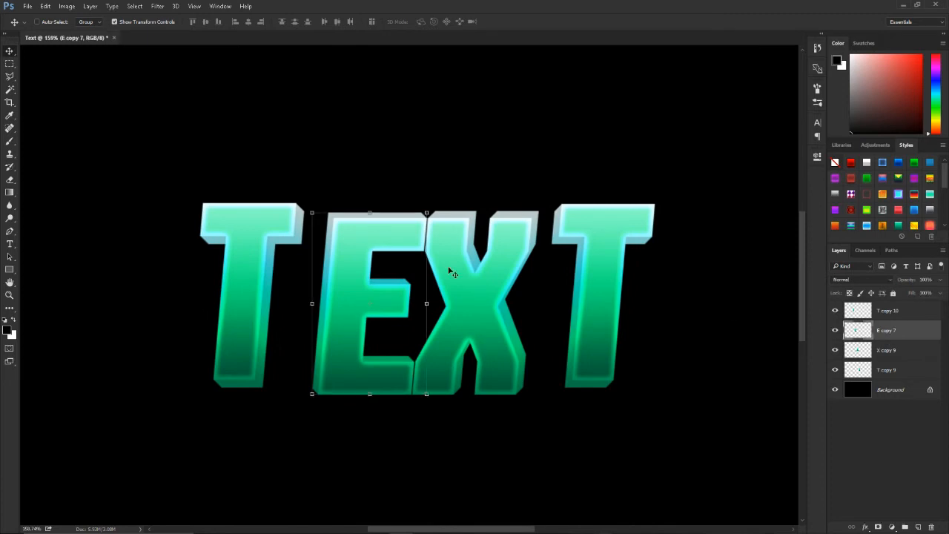
{"action": "left_click_drag", "start_coordinate": [403, 268], "coordinate": [378, 266]}
{"action": "left_click_drag", "start_coordinate": [401, 212], "coordinate": [381, 205]}
{"action": "left_click_drag", "start_coordinate": [361, 290], "coordinate": [330, 297]}
{"action": "left_click", "coordinate": [429, 22]}
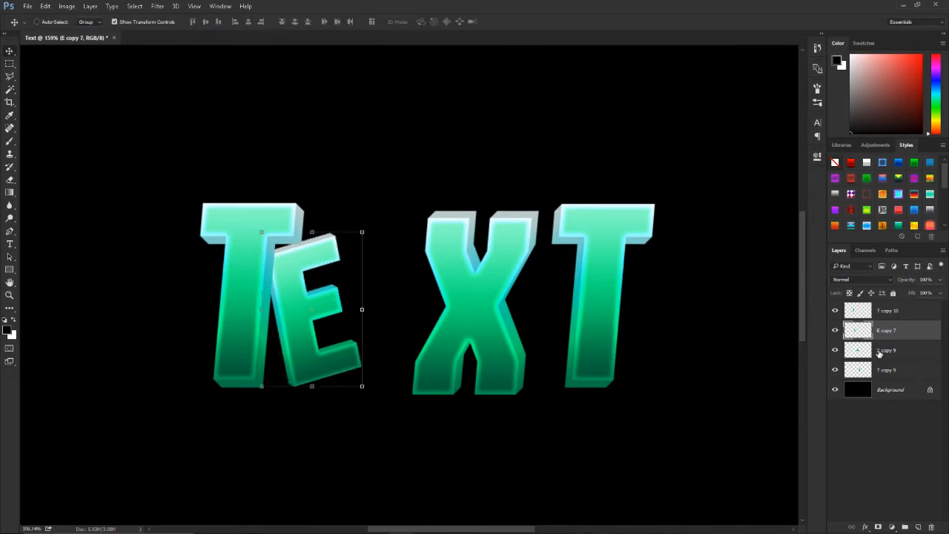
Step: Place the X over the E's edge with its layer above the E, enlarged to about 111% and rotated about 11.5° clockwise
{"action": "left_click", "coordinate": [886, 350]}
{"action": "left_click_drag", "start_coordinate": [498, 337], "coordinate": [419, 333]}
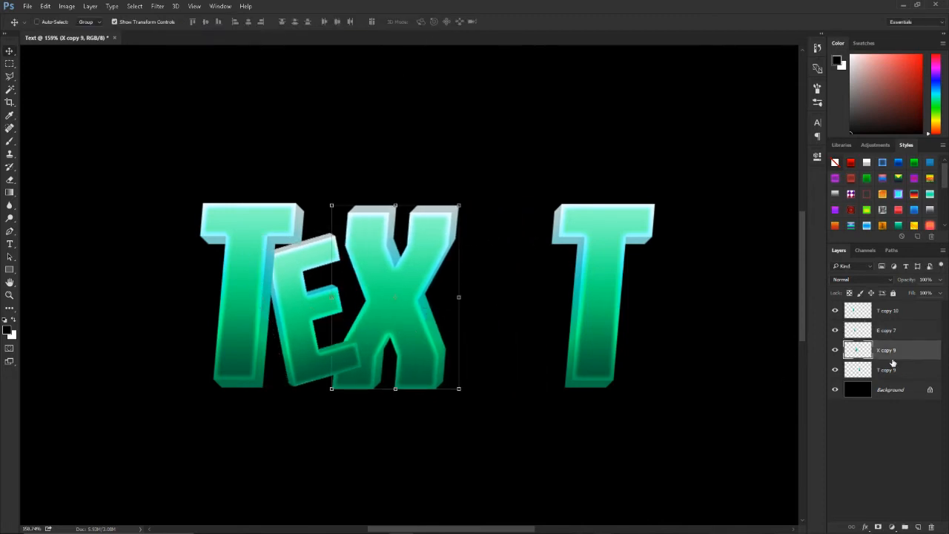
{"action": "left_click_drag", "start_coordinate": [886, 351], "coordinate": [886, 330]}
{"action": "left_click_drag", "start_coordinate": [470, 195], "coordinate": [482, 216]}
{"action": "left_click_drag", "start_coordinate": [435, 257], "coordinate": [430, 258]}
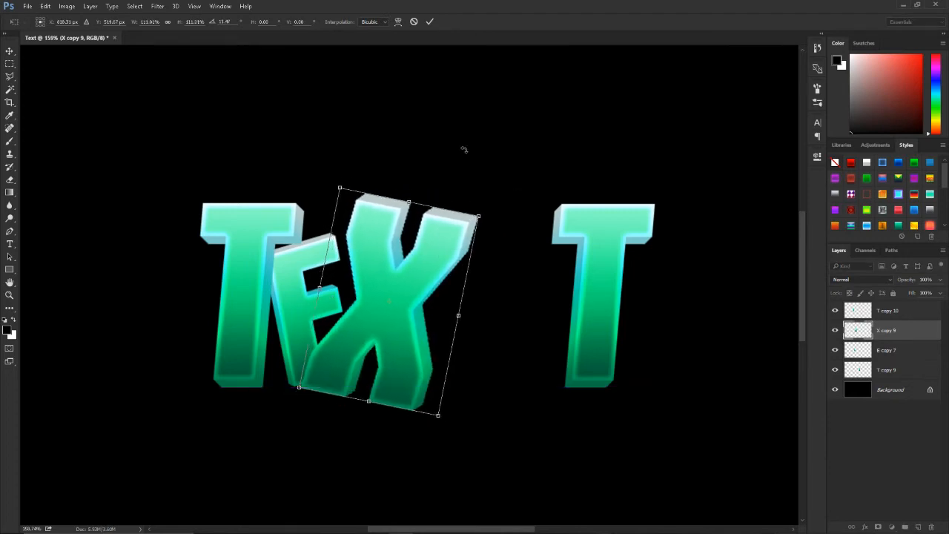
{"action": "left_click", "coordinate": [429, 21]}
Step: Scale the last T to about 80%, rotate it about 10° counterclockwise and tuck it behind the X
{"action": "left_click", "coordinate": [899, 368]}
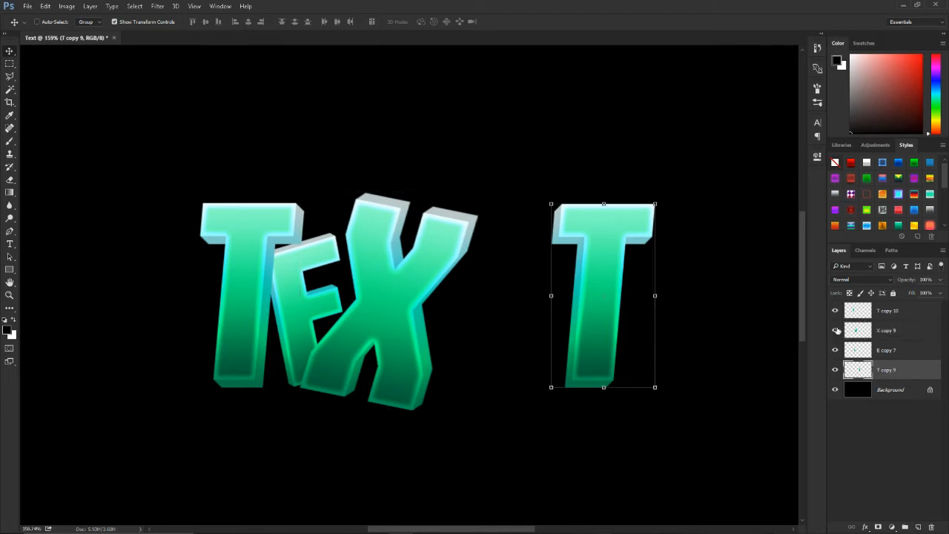
{"action": "mouse_move", "coordinate": [656, 206]}
{"action": "left_mouse_down"}
{"action": "mouse_move", "coordinate": [645, 223]}
{"action": "mouse_move", "coordinate": [645, 209]}
{"action": "left_mouse_up"}
{"action": "left_click_drag", "start_coordinate": [597, 301], "coordinate": [468, 329]}
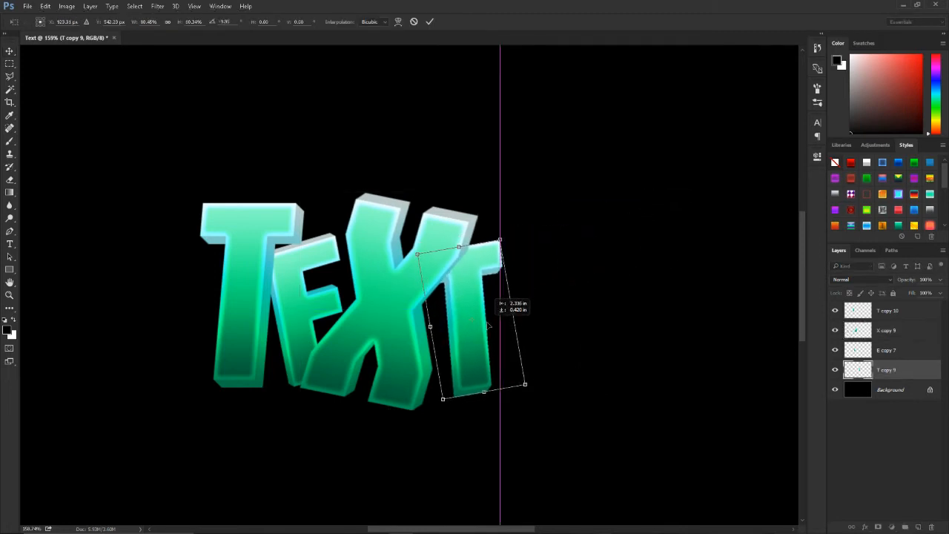
{"action": "left_click", "coordinate": [429, 24]}
{"action": "key", "text": "ctrl+0"}
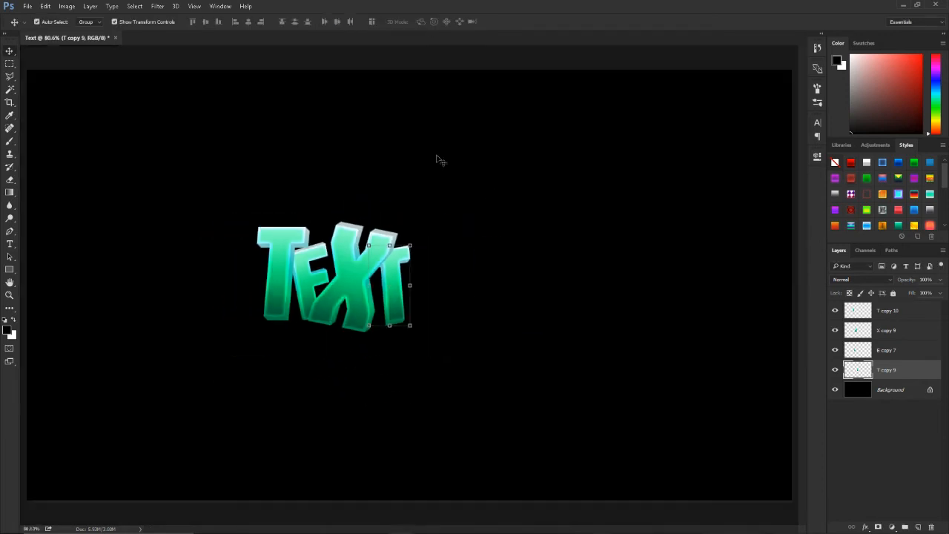
Step: Merge the four letter layers into one layer and toggle its visibility to check the merge
{"action": "scroll", "coordinate": [282, 289], "scroll_direction": "up", "scroll_amount": 2}
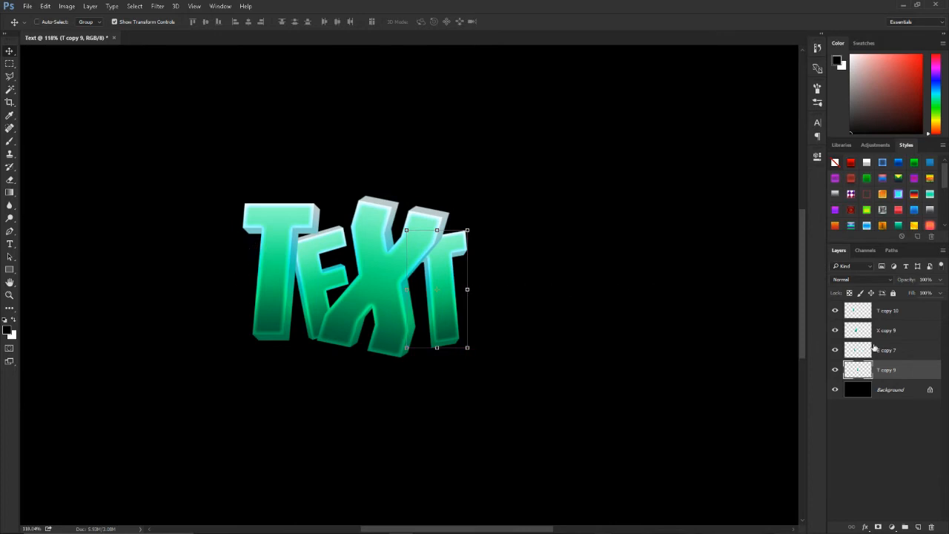
{"action": "scroll", "coordinate": [355, 292], "scroll_direction": "up", "scroll_amount": 1}
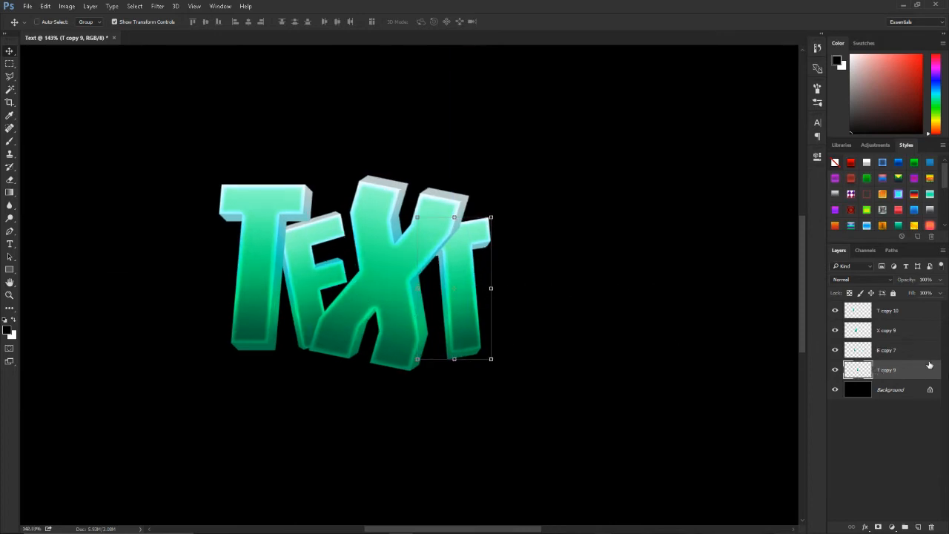
{"action": "left_click", "coordinate": [901, 320], "text": "shift"}
{"action": "right_click", "coordinate": [901, 320]}
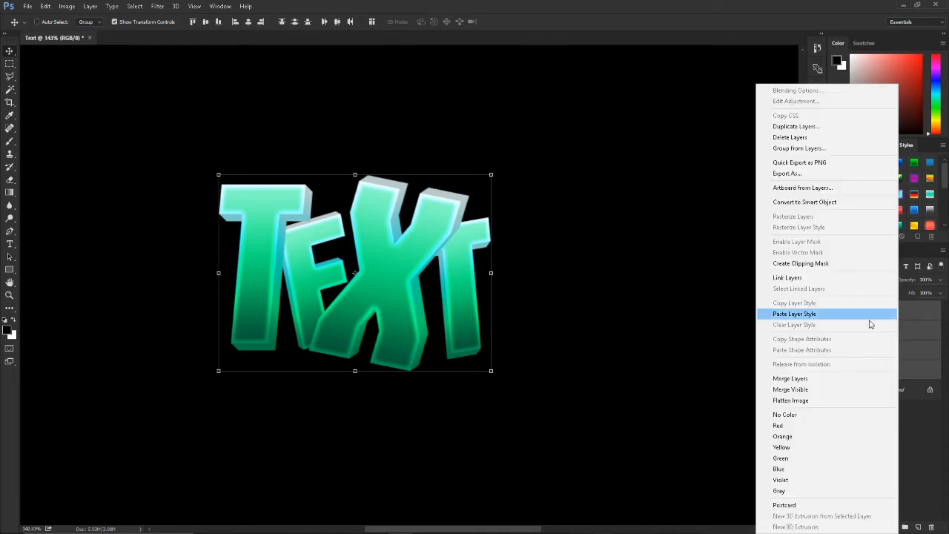
{"action": "left_click", "coordinate": [815, 379]}
{"action": "left_click", "coordinate": [834, 310]}
{"action": "left_click", "coordinate": [835, 310]}
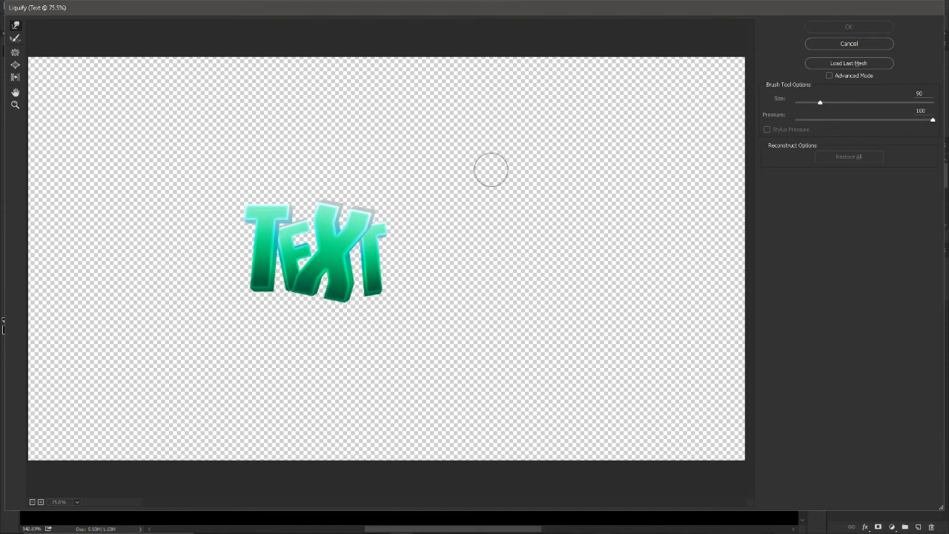
Step: Warp the first T's stem into a wavy shape in Liquify with brush size 90 and pressure 100
{"action": "left_click", "coordinate": [286, 256], "text": "ctrl"}
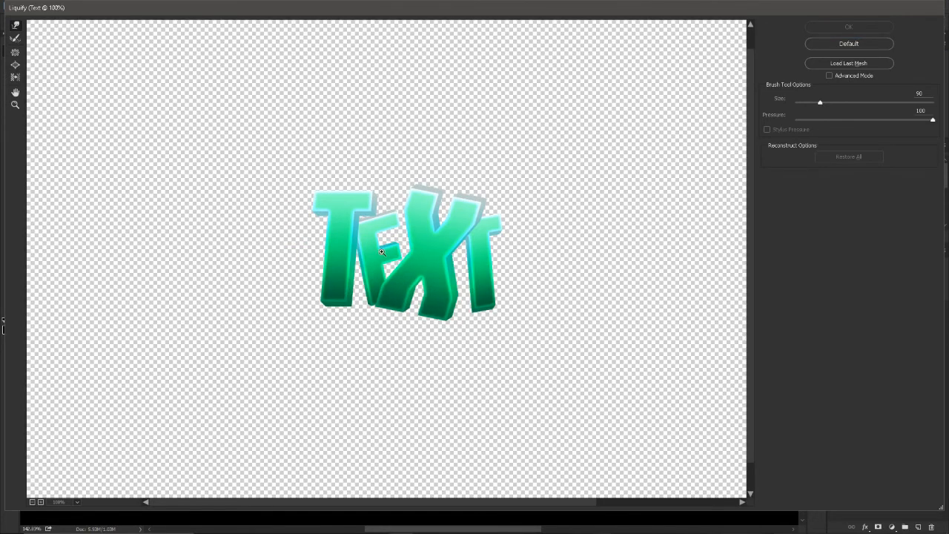
{"action": "left_click", "coordinate": [420, 251], "text": "ctrl"}
{"action": "left_click_drag", "start_coordinate": [210, 326], "coordinate": [231, 230]}
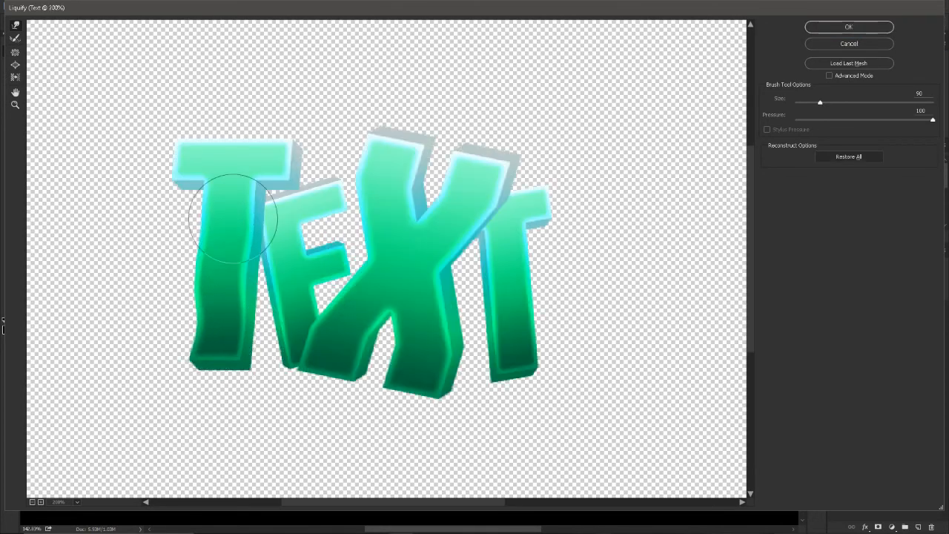
{"action": "left_click_drag", "start_coordinate": [304, 214], "coordinate": [311, 218]}
Step: Pull the X's lower-right leg into a long wavy tail and bend the last T's stem and crossbar
{"action": "mouse_move", "coordinate": [296, 297]}
{"action": "left_mouse_down"}
{"action": "mouse_move", "coordinate": [371, 295]}
{"action": "mouse_move", "coordinate": [384, 229]}
{"action": "mouse_move", "coordinate": [374, 196]}
{"action": "mouse_move", "coordinate": [397, 174]}
{"action": "mouse_move", "coordinate": [462, 211]}
{"action": "mouse_move", "coordinate": [414, 302]}
{"action": "mouse_move", "coordinate": [426, 307]}
{"action": "mouse_move", "coordinate": [415, 371]}
{"action": "mouse_move", "coordinate": [495, 374]}
{"action": "mouse_move", "coordinate": [516, 324]}
{"action": "mouse_move", "coordinate": [506, 275]}
{"action": "mouse_move", "coordinate": [520, 217]}
{"action": "mouse_move", "coordinate": [499, 327]}
{"action": "mouse_move", "coordinate": [507, 363]}
{"action": "left_mouse_up"}
{"action": "mouse_move", "coordinate": [437, 382]}
{"action": "left_mouse_down"}
{"action": "mouse_move", "coordinate": [414, 398]}
{"action": "mouse_move", "coordinate": [451, 425]}
{"action": "mouse_move", "coordinate": [438, 417]}
{"action": "mouse_move", "coordinate": [568, 417]}
{"action": "mouse_move", "coordinate": [665, 398]}
{"action": "mouse_move", "coordinate": [451, 406]}
{"action": "mouse_move", "coordinate": [455, 389]}
{"action": "mouse_move", "coordinate": [491, 407]}
{"action": "left_mouse_up"}
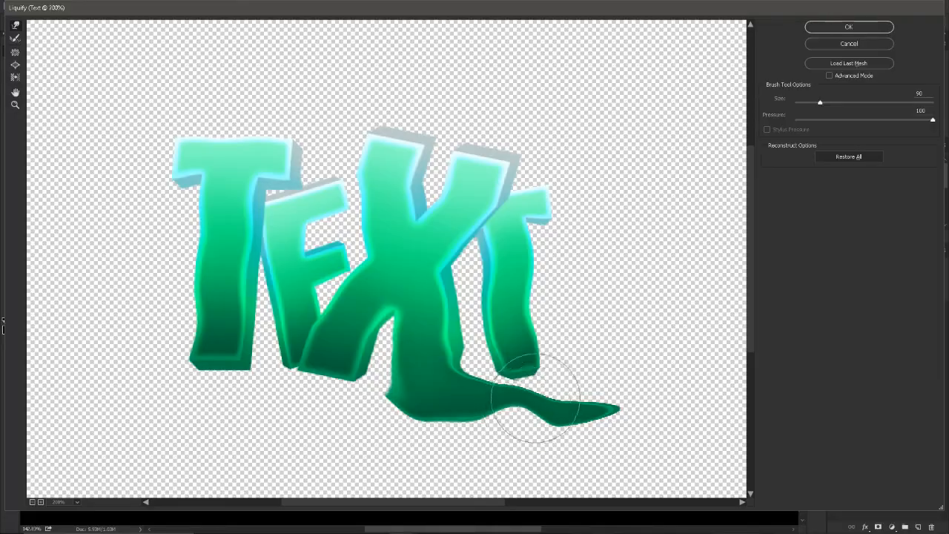
{"action": "mouse_move", "coordinate": [529, 393]}
{"action": "left_mouse_down"}
{"action": "mouse_move", "coordinate": [466, 392]}
{"action": "mouse_move", "coordinate": [457, 411]}
{"action": "mouse_move", "coordinate": [558, 354]}
{"action": "mouse_move", "coordinate": [523, 340]}
{"action": "mouse_move", "coordinate": [535, 209]}
{"action": "mouse_move", "coordinate": [558, 209]}
{"action": "mouse_move", "coordinate": [557, 185]}
{"action": "left_mouse_up"}
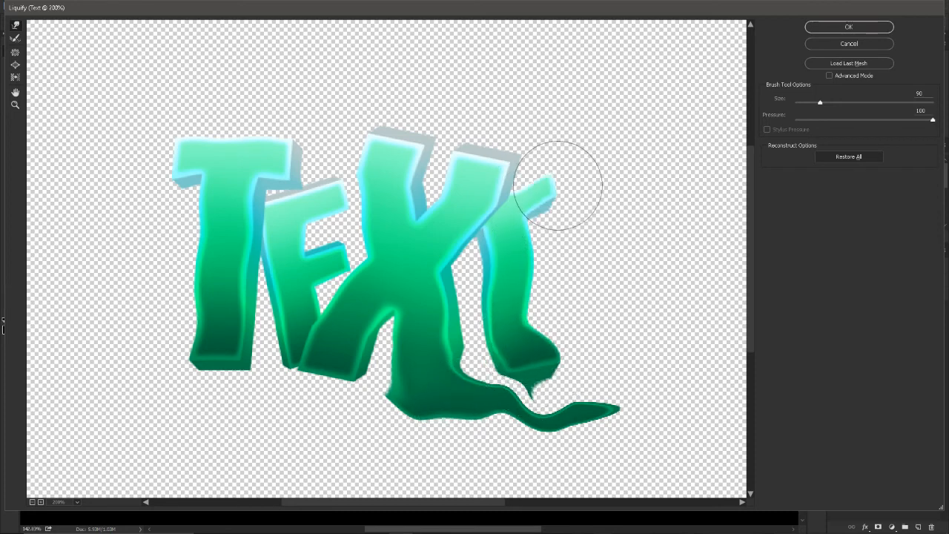
Step: Stretch the X's upper-left arm into a curved horn over the first T, nudge that T's crossbar and apply Liquify
{"action": "mouse_move", "coordinate": [388, 127]}
{"action": "left_mouse_down"}
{"action": "mouse_move", "coordinate": [381, 86]}
{"action": "mouse_move", "coordinate": [375, 103]}
{"action": "mouse_move", "coordinate": [332, 107]}
{"action": "mouse_move", "coordinate": [349, 99]}
{"action": "mouse_move", "coordinate": [218, 91]}
{"action": "left_mouse_up"}
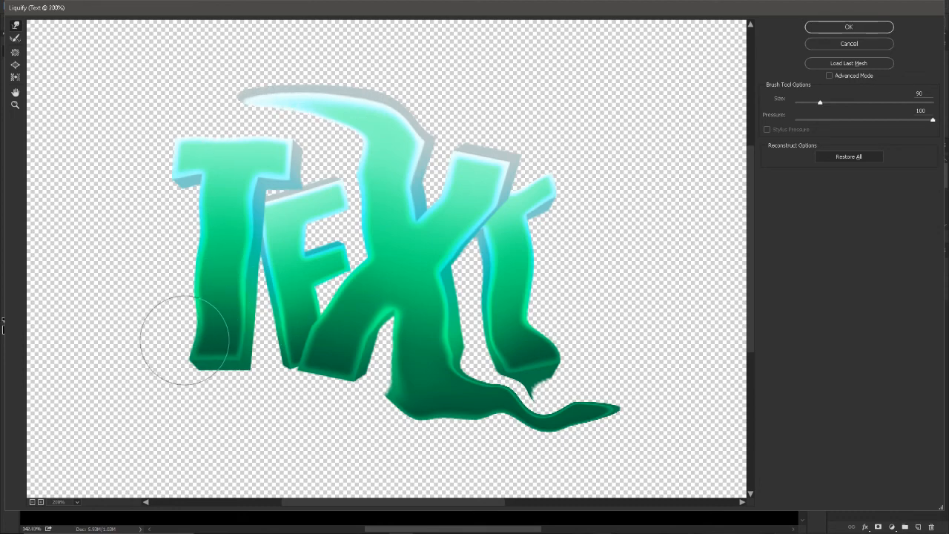
{"action": "left_click_drag", "start_coordinate": [180, 168], "coordinate": [173, 168]}
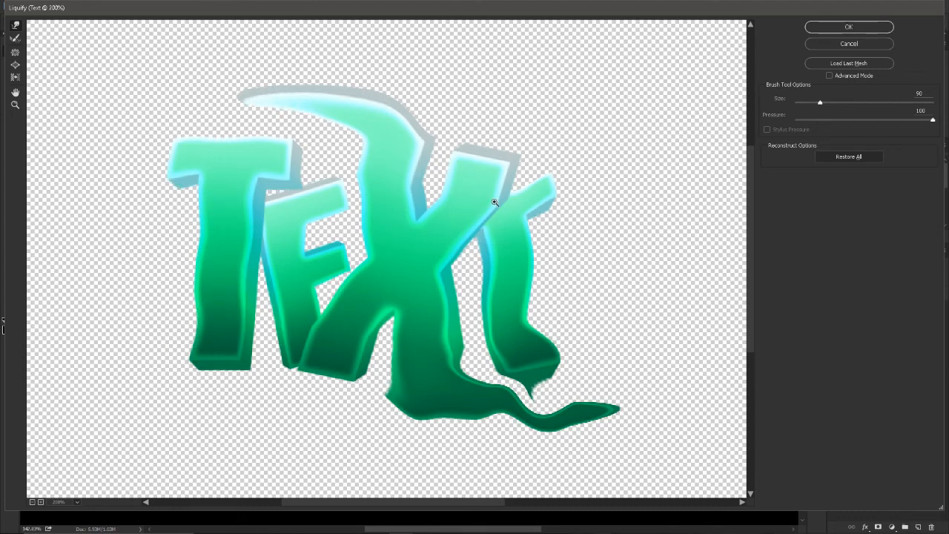
{"action": "left_click", "coordinate": [849, 27]}
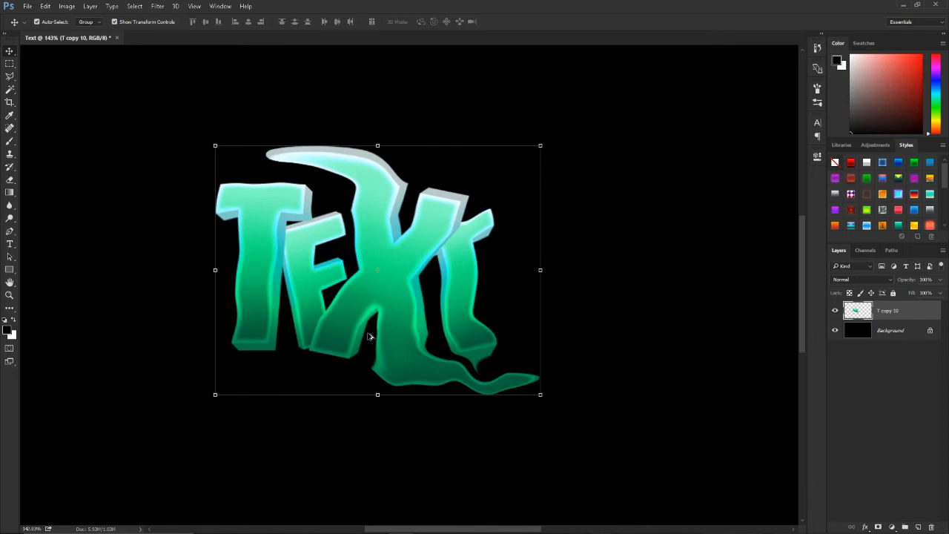
Step: Duplicate the liquified text layer
{"action": "scroll", "coordinate": [378, 327], "scroll_direction": "right", "scroll_amount": 3}
{"action": "scroll", "coordinate": [380, 327], "scroll_direction": "left", "scroll_amount": 10}
{"action": "scroll", "coordinate": [414, 326], "scroll_direction": "up", "scroll_amount": 1}
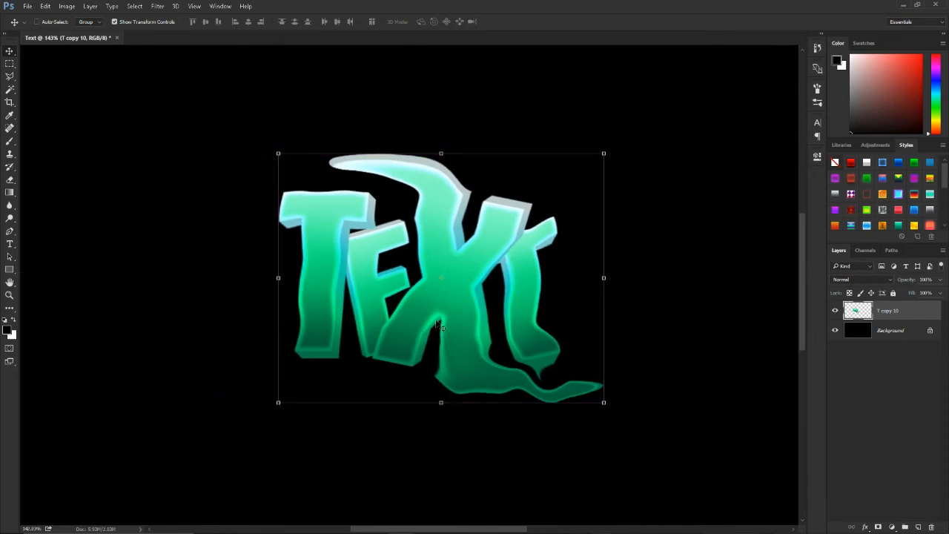
{"action": "scroll", "coordinate": [436, 325], "scroll_direction": "up", "scroll_amount": 2}
{"action": "scroll", "coordinate": [438, 327], "scroll_direction": "up", "scroll_amount": 2}
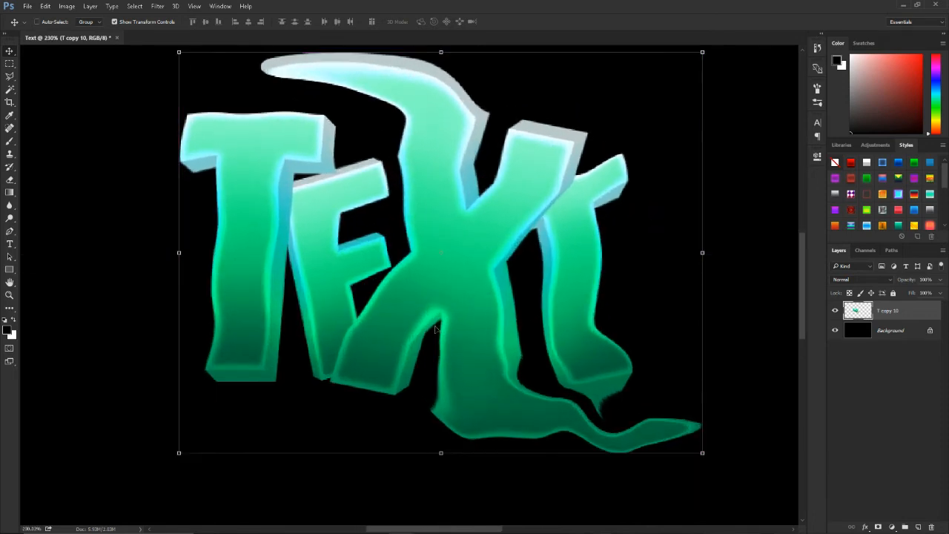
{"action": "scroll", "coordinate": [467, 323], "scroll_direction": "up", "scroll_amount": 1}
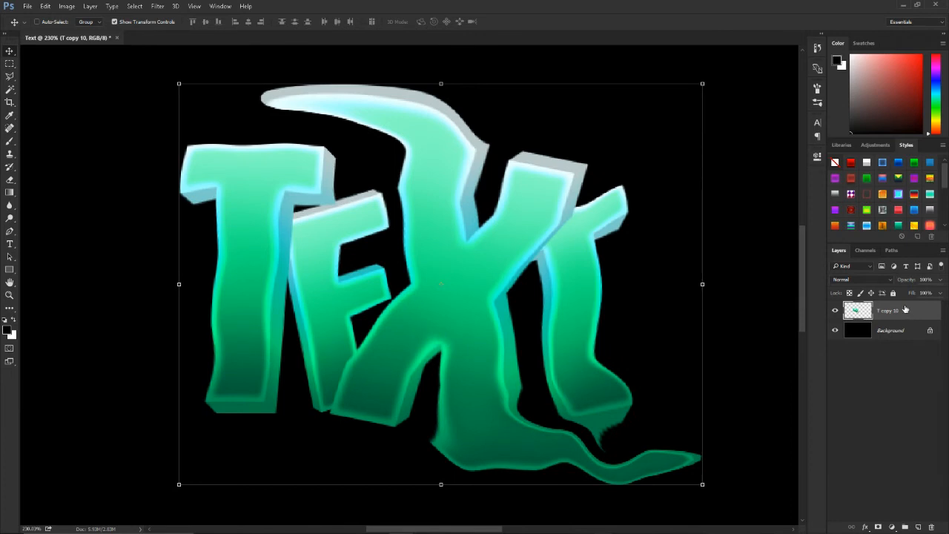
{"action": "key", "text": "ctrl+j"}
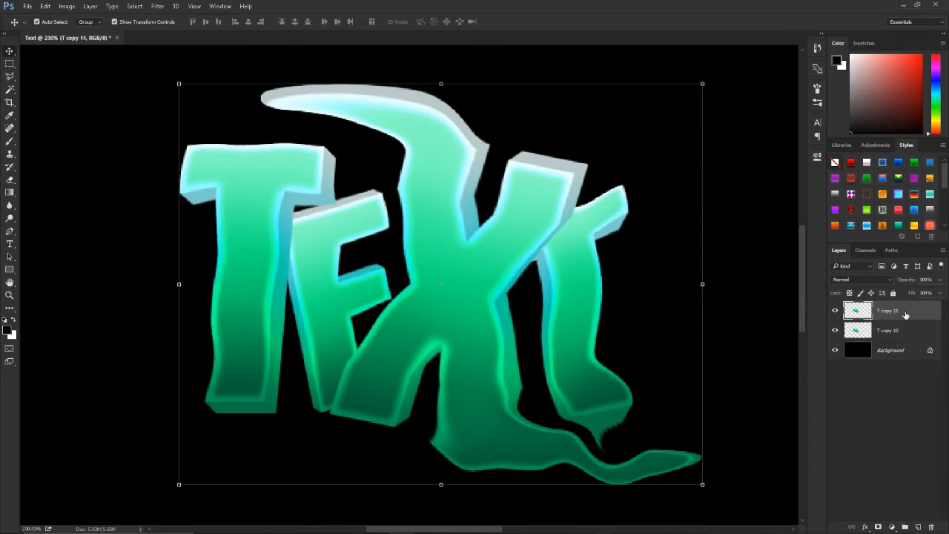
Step: Apply only the Cutout filter to the copy with Number of Levels 4, Edge Simplicity 2 and Edge Fidelity 2
{"action": "left_click", "coordinate": [163, 7]}
{"action": "left_click", "coordinate": [197, 45]}
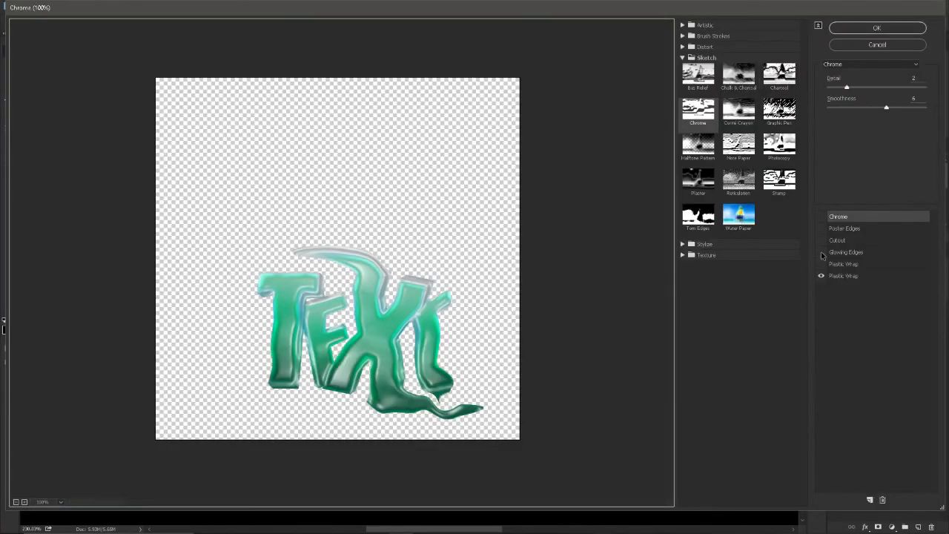
{"action": "left_click", "coordinate": [822, 277]}
{"action": "left_click", "coordinate": [820, 241]}
{"action": "left_click", "coordinate": [850, 243]}
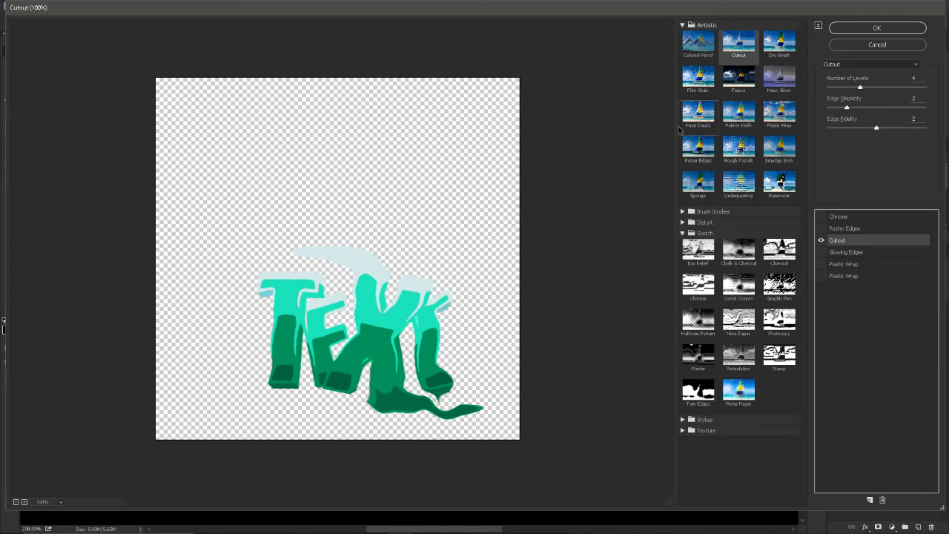
{"action": "left_click", "coordinate": [683, 233]}
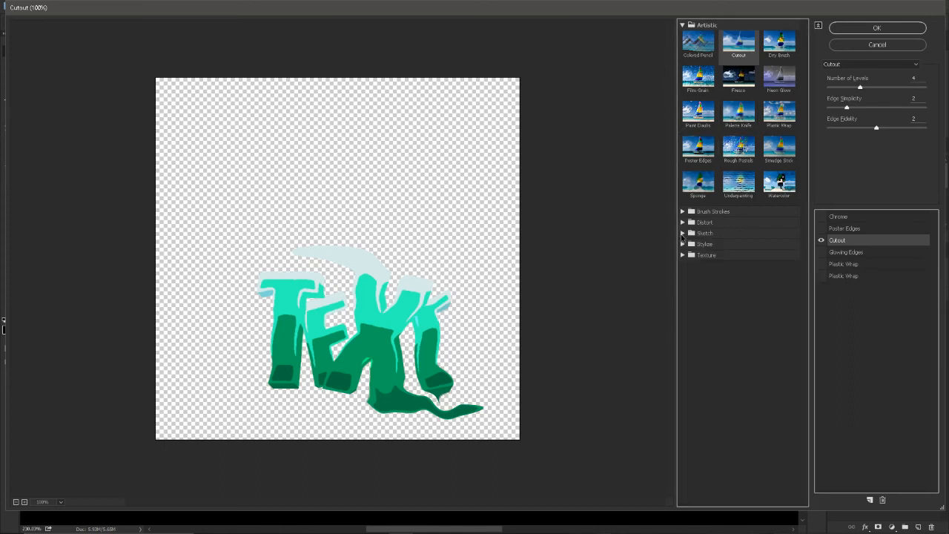
{"action": "left_click", "coordinate": [858, 242]}
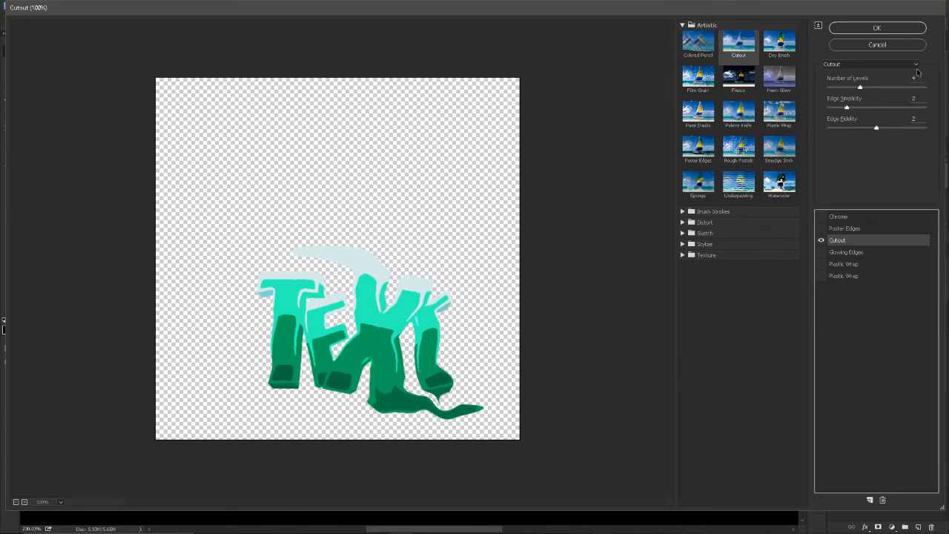
{"action": "left_click", "coordinate": [850, 29]}
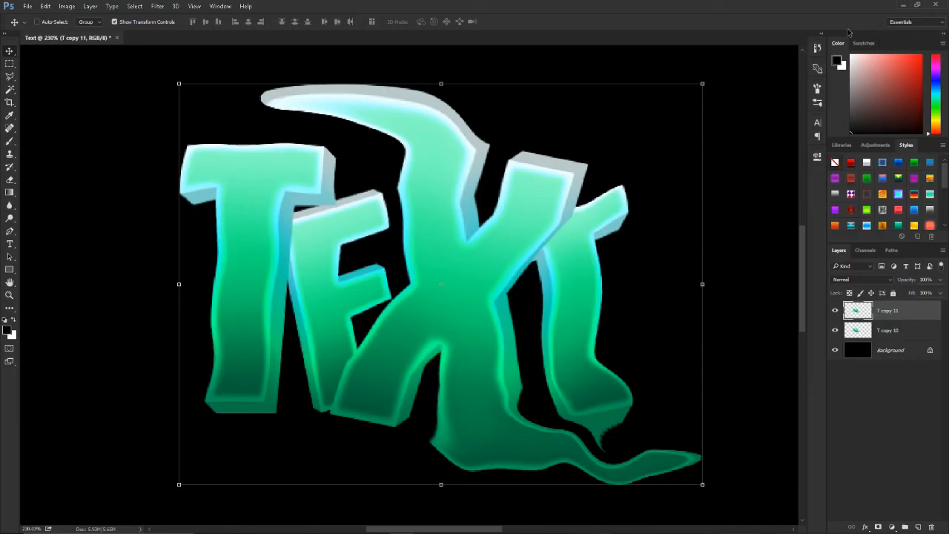
Step: Blend the Cutout copy in Soft Light mode at a low opacity and toggle it to compare the effect
{"action": "left_click", "coordinate": [851, 281]}
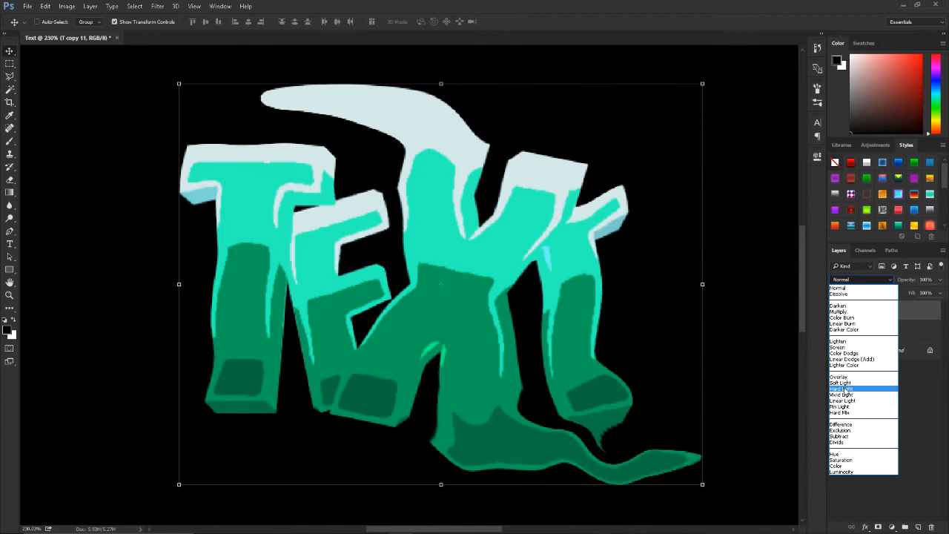
{"action": "left_click", "coordinate": [846, 388]}
{"action": "scroll", "coordinate": [847, 282], "scroll_direction": "up", "scroll_amount": 1}
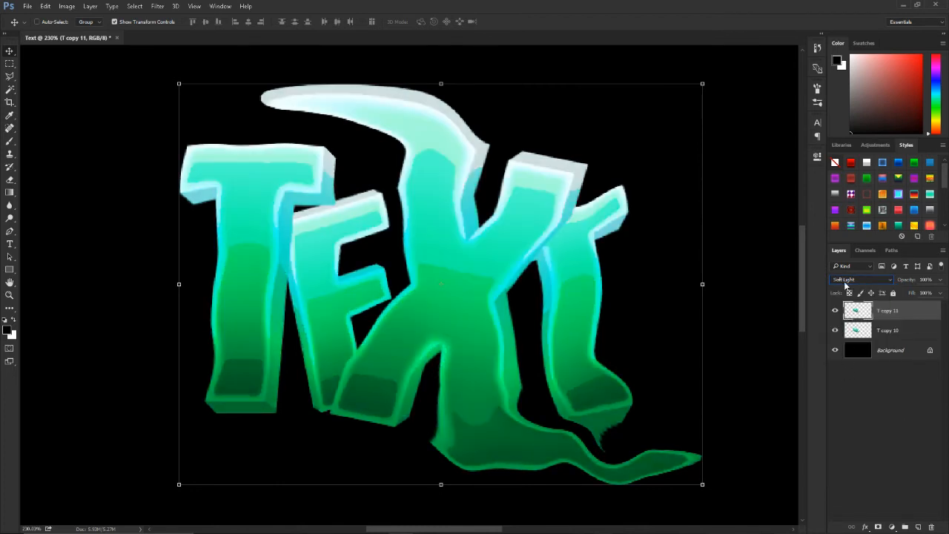
{"action": "left_click", "coordinate": [940, 292]}
{"action": "left_click_drag", "start_coordinate": [913, 294], "coordinate": [901, 295]}
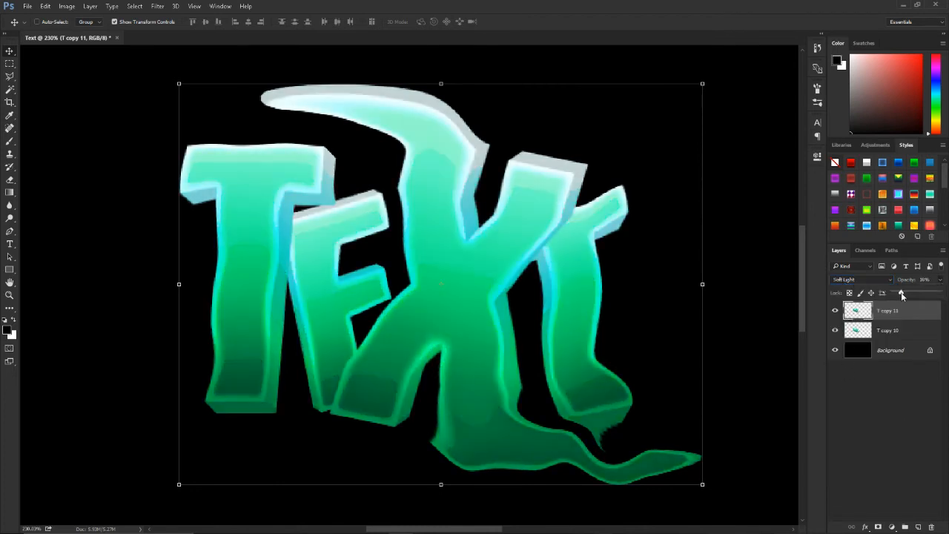
{"action": "left_click", "coordinate": [834, 311]}
{"action": "left_click", "coordinate": [835, 311]}
Step: Duplicate the original text layer T copy 10 and select the new copy
{"action": "left_click", "coordinate": [885, 332]}
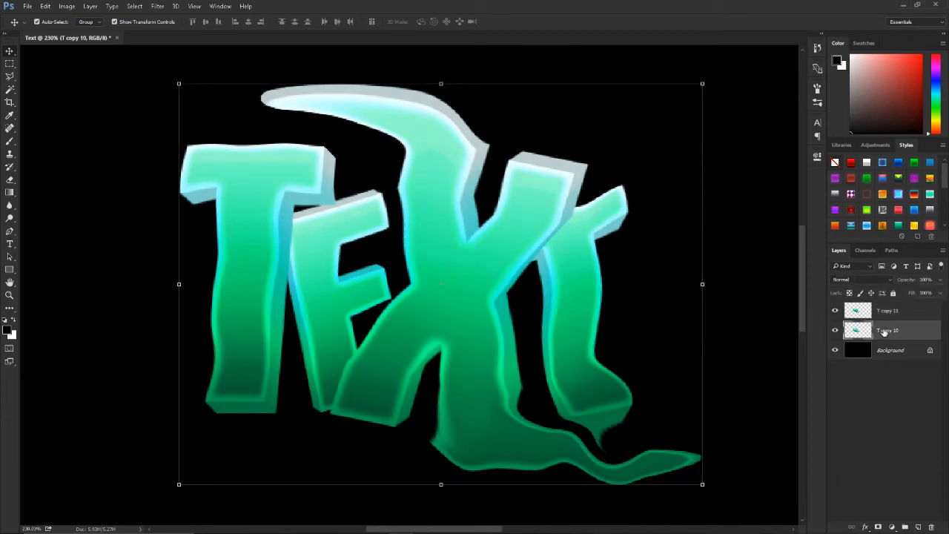
{"action": "key", "text": "ctrl+j"}
{"action": "left_click", "coordinate": [897, 353]}
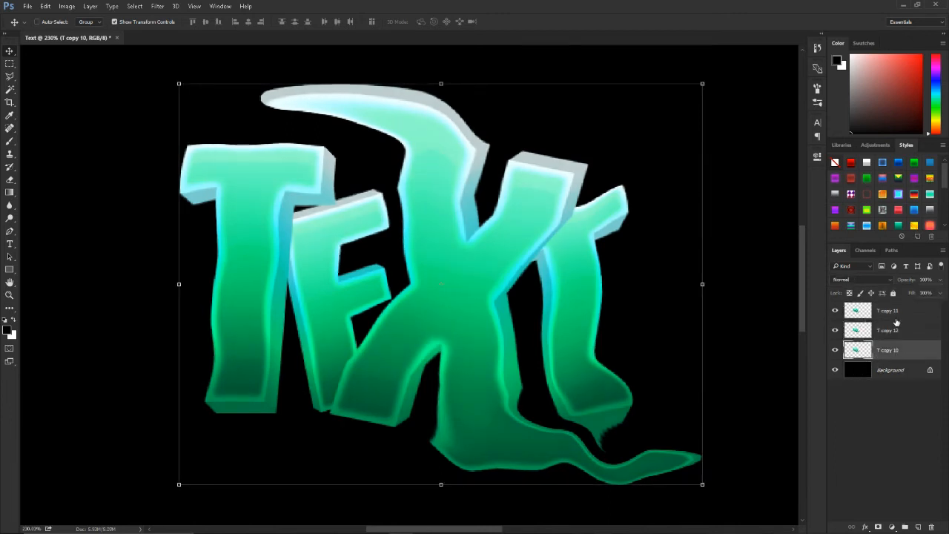
{"action": "left_click", "coordinate": [893, 334]}
Step: Apply only the Poster Edges filter to the text copy with Edge Thickness 0, Edge Intensity 0 and Posterization 2
{"action": "left_click", "coordinate": [155, 5]}
{"action": "left_click", "coordinate": [177, 28]}
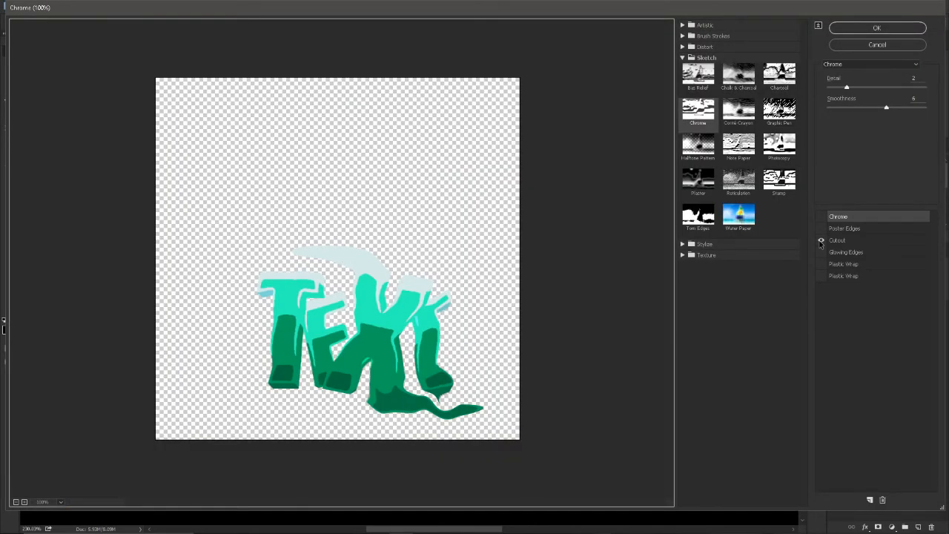
{"action": "left_click", "coordinate": [852, 229]}
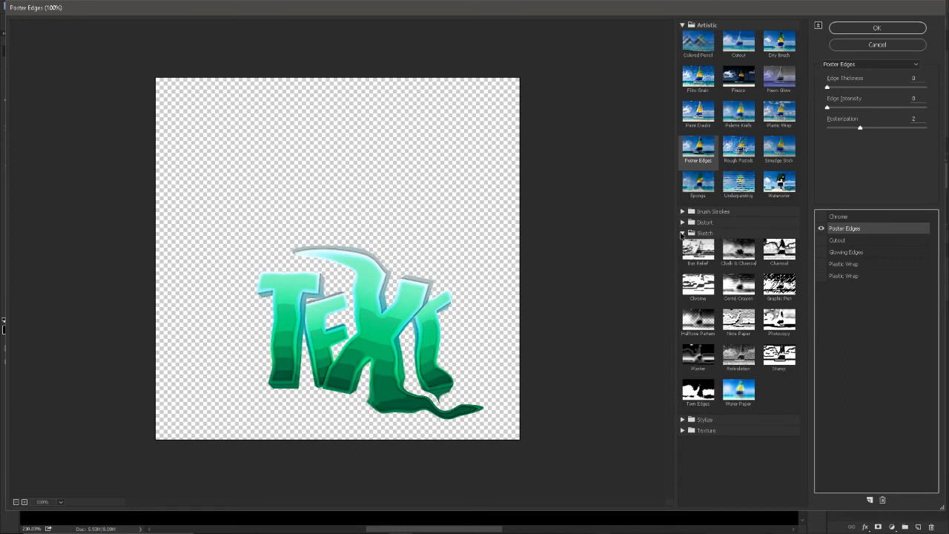
{"action": "left_click", "coordinate": [681, 233]}
{"action": "left_click", "coordinate": [682, 25]}
{"action": "left_click", "coordinate": [851, 229]}
{"action": "left_click", "coordinate": [858, 252]}
{"action": "left_click", "coordinate": [850, 232]}
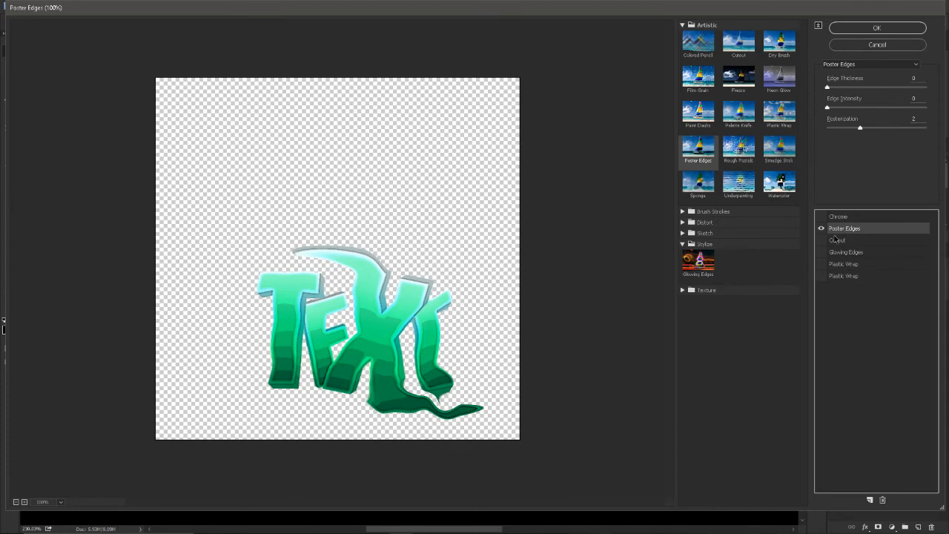
{"action": "left_click", "coordinate": [869, 27]}
Step: Blend the Poster Edges copy in Hard Light mode and lower its opacity
{"action": "left_click", "coordinate": [863, 279]}
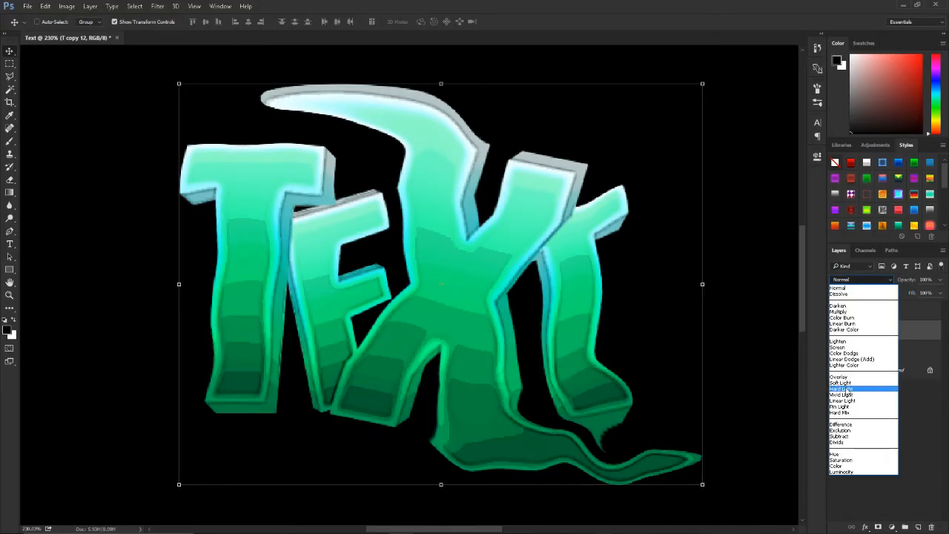
{"action": "left_click", "coordinate": [853, 390]}
{"action": "left_click", "coordinate": [941, 281]}
{"action": "left_click_drag", "start_coordinate": [911, 294], "coordinate": [905, 293]}
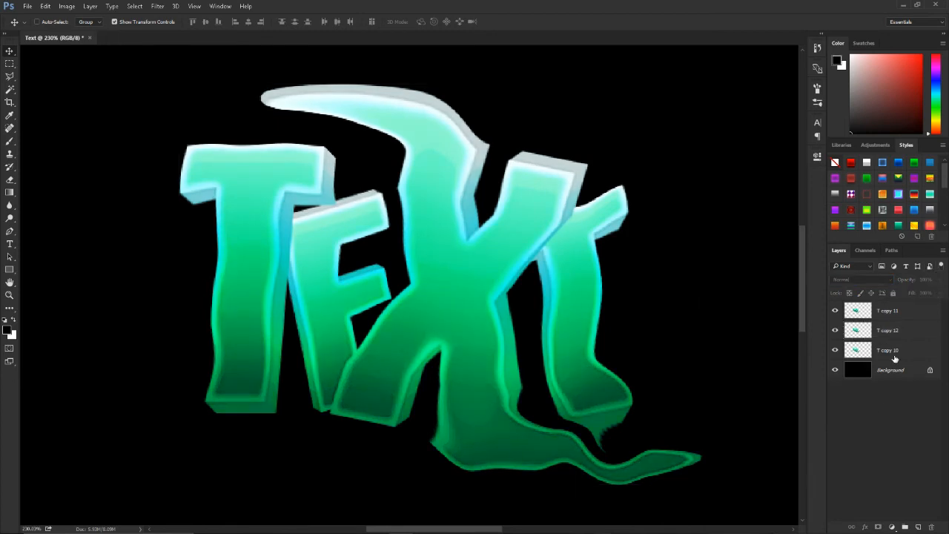
Step: Duplicate the T copy 10 text layer and apply the Chrome filter to the duplicate with Detail 2 and Smoothness 6
{"action": "left_click", "coordinate": [868, 352]}
{"action": "key", "text": "ctrl+j"}
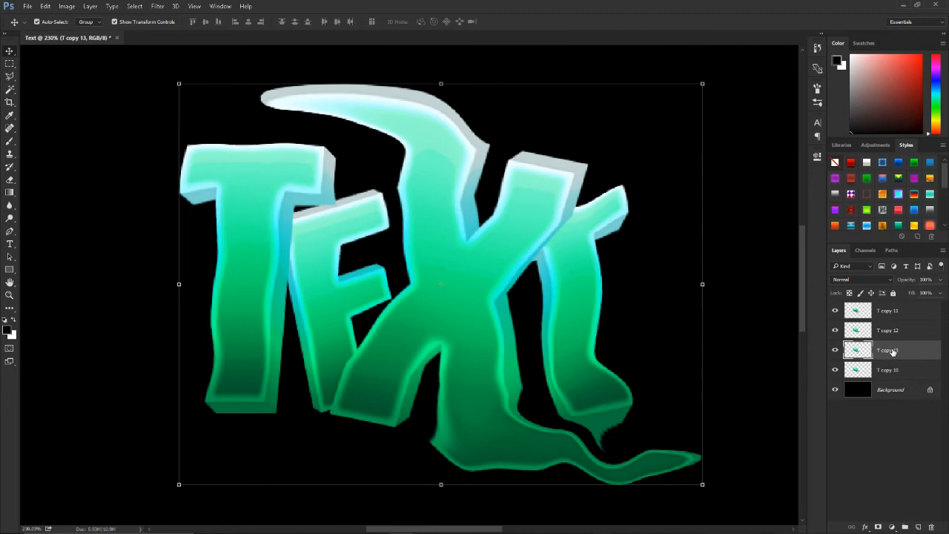
{"action": "left_click", "coordinate": [158, 6]}
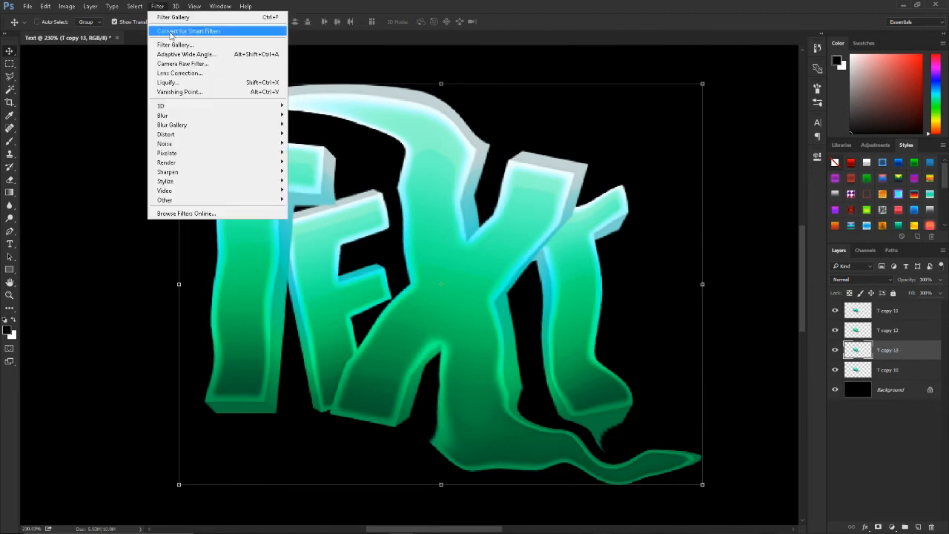
{"action": "left_click", "coordinate": [174, 44]}
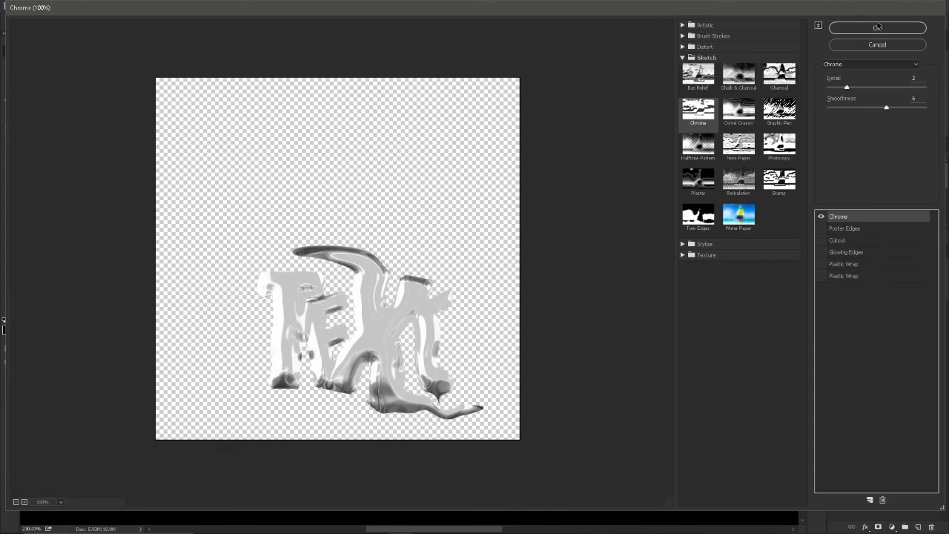
{"action": "left_click", "coordinate": [878, 28]}
Step: Blend the Chrome copy in Soft Light mode at 15% opacity
{"action": "left_click", "coordinate": [860, 279]}
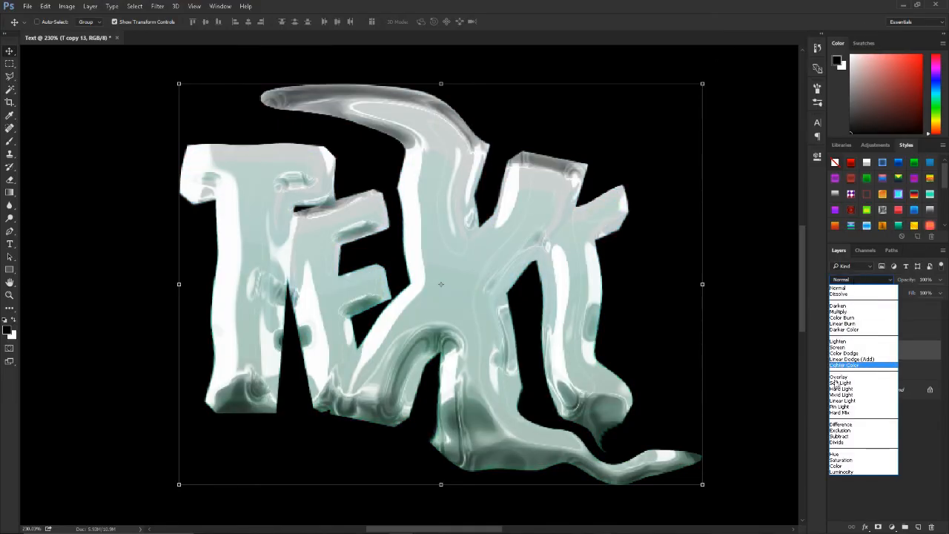
{"action": "left_click", "coordinate": [852, 381]}
{"action": "left_click", "coordinate": [940, 279]}
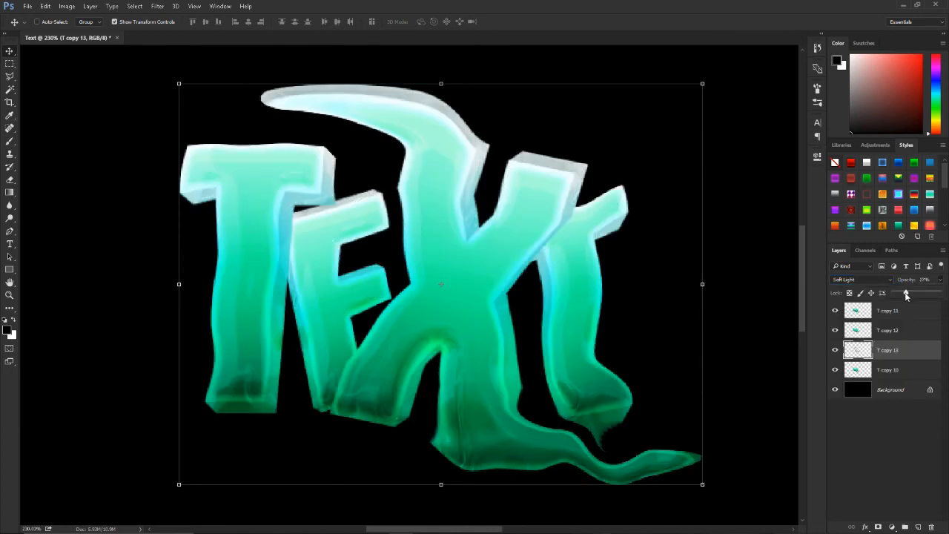
{"action": "left_click_drag", "start_coordinate": [907, 292], "coordinate": [906, 291]}
{"action": "key", "text": "e"}
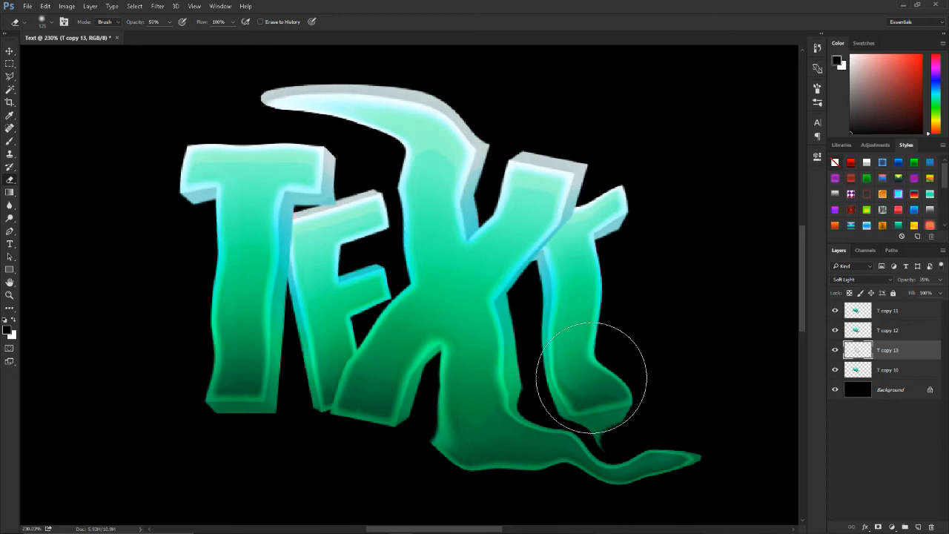
{"action": "key", "text": "ctrl+0"}
{"action": "key", "text": "ctrl+plus"}
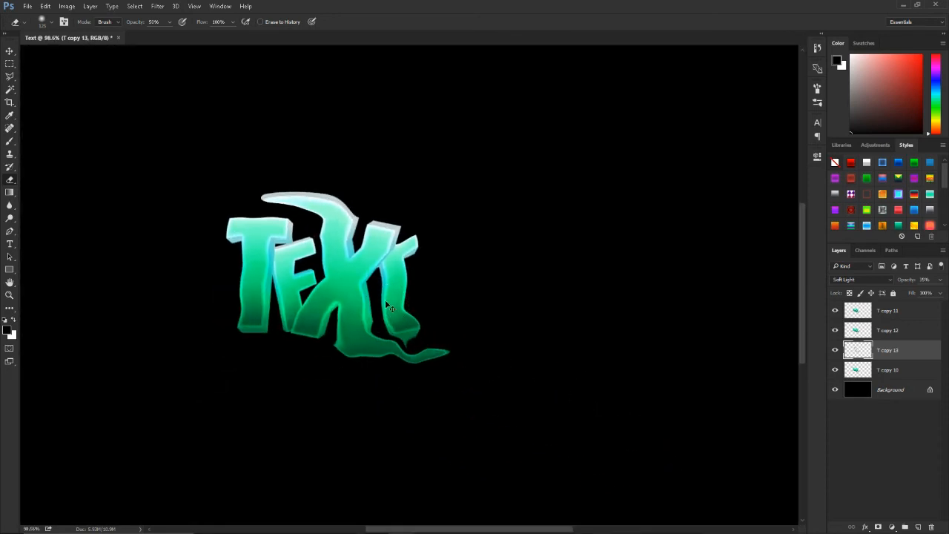
Step: Select all four text layers and centre them horizontally and vertically on the canvas
{"action": "left_click", "coordinate": [888, 369]}
{"action": "left_click", "coordinate": [889, 312], "text": "shift"}
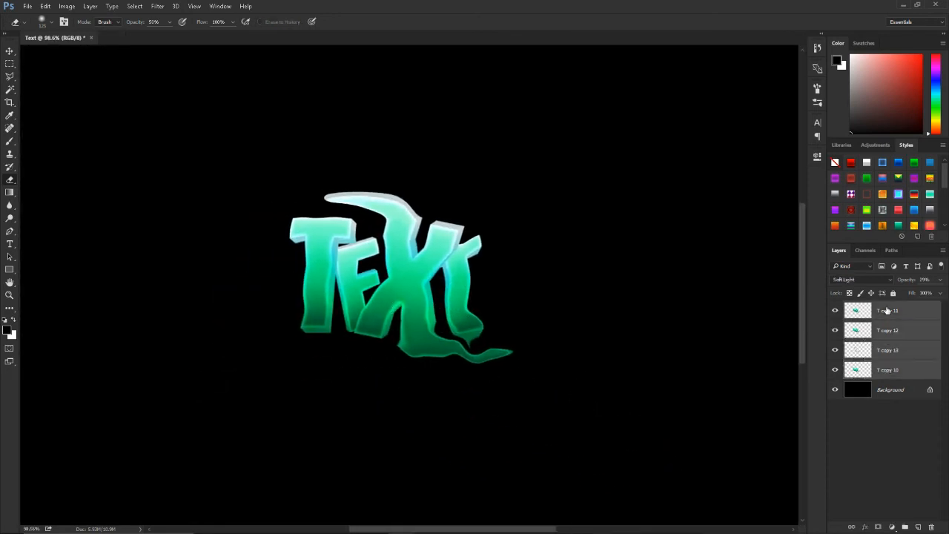
{"action": "key", "text": "v"}
{"action": "left_click", "coordinate": [247, 22]}
{"action": "left_click", "coordinate": [206, 23]}
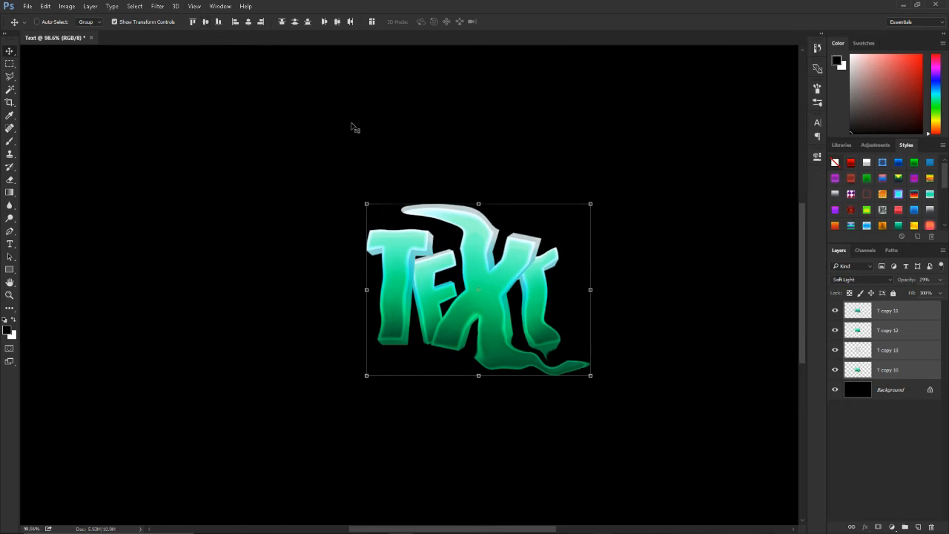
{"action": "key", "text": "ctrl+0"}
{"action": "key", "text": "ctrl+plus"}
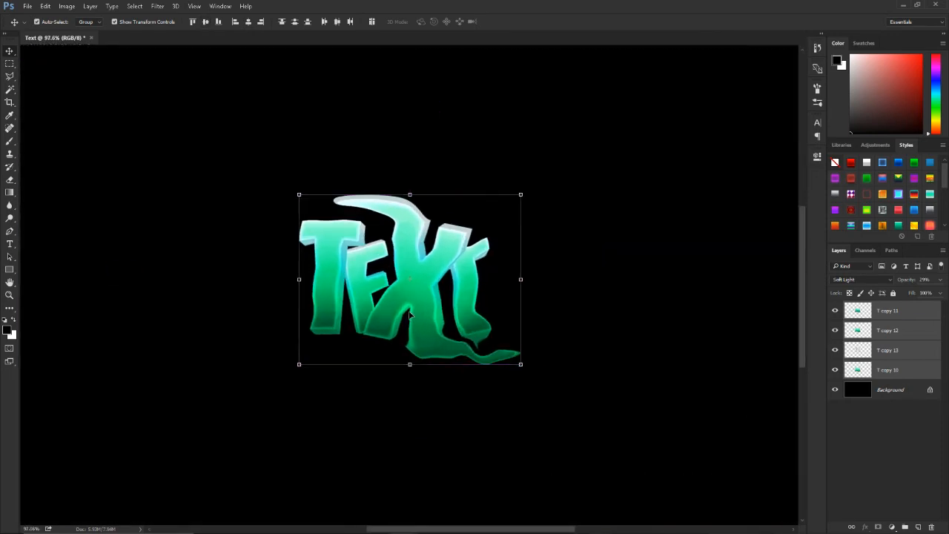
Step: Duplicate the four text layers, merge the duplicates into one layer and place it directly above the Background
{"action": "left_click", "coordinate": [893, 370]}
{"action": "left_click", "coordinate": [901, 312], "text": "shift"}
{"action": "key", "text": "ctrl+j"}
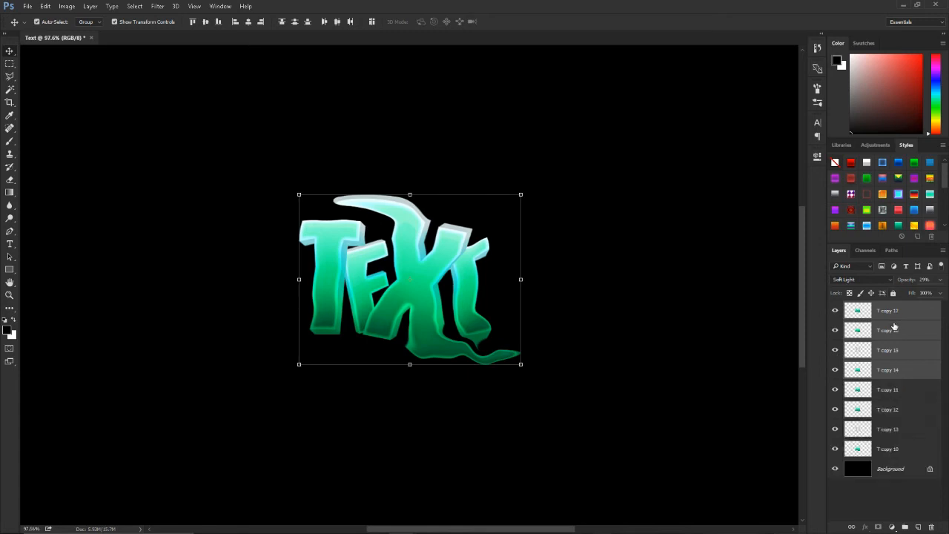
{"action": "right_click", "coordinate": [894, 326]}
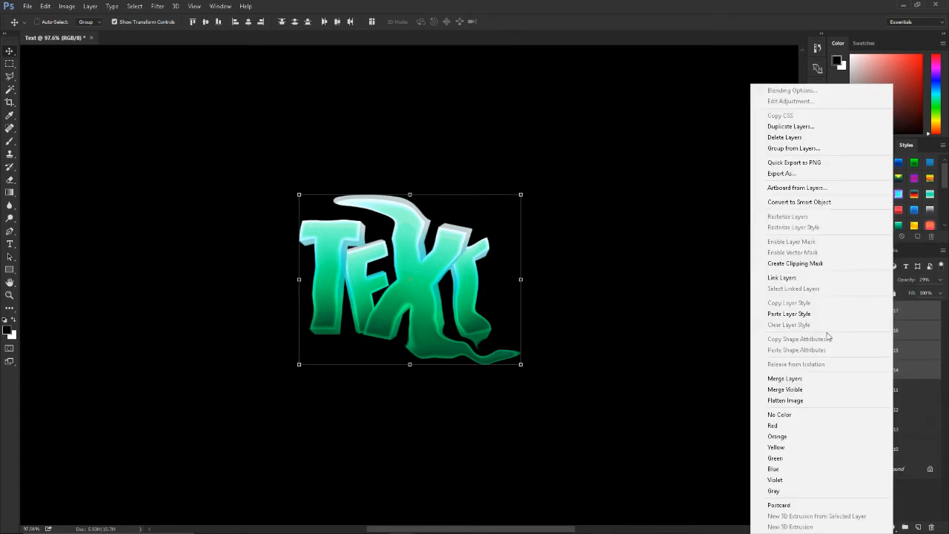
{"action": "left_click", "coordinate": [785, 377]}
{"action": "left_click_drag", "start_coordinate": [906, 315], "coordinate": [868, 388]}
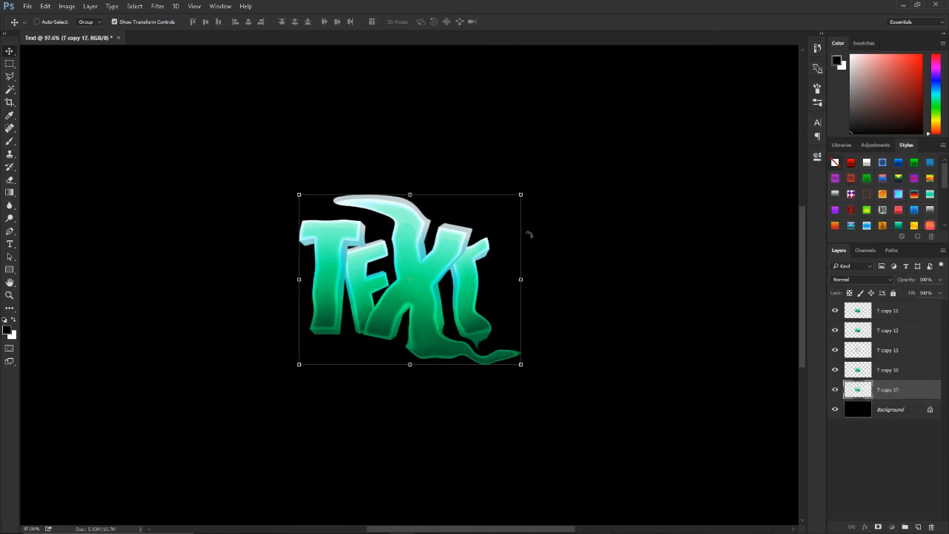
Step: Enlarge the merged text copy to about 156% and rotate it about 24° counterclockwise behind the original text
{"action": "left_click_drag", "start_coordinate": [520, 195], "coordinate": [496, 180]}
{"action": "mouse_move", "coordinate": [477, 249]}
{"action": "left_mouse_down"}
{"action": "mouse_move", "coordinate": [463, 240]}
{"action": "mouse_move", "coordinate": [474, 240]}
{"action": "left_mouse_up"}
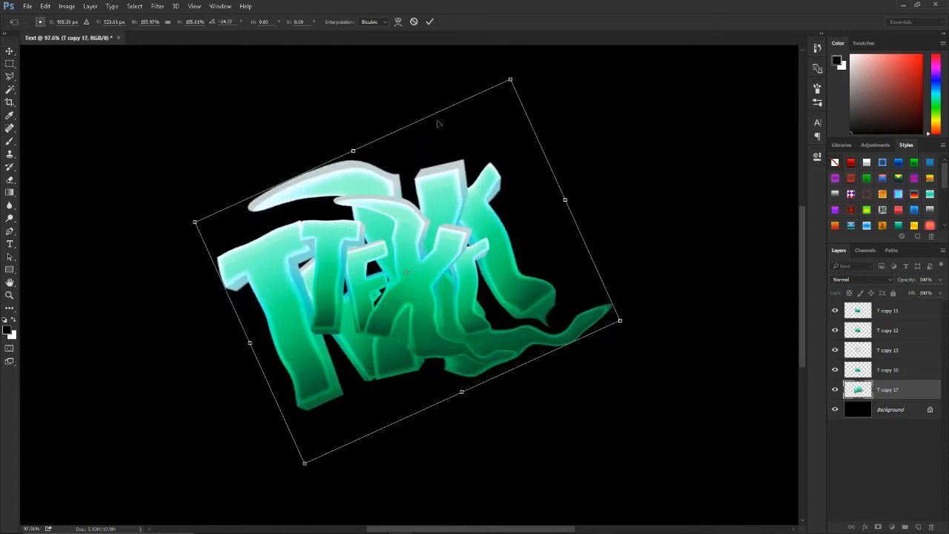
{"action": "left_click", "coordinate": [429, 21]}
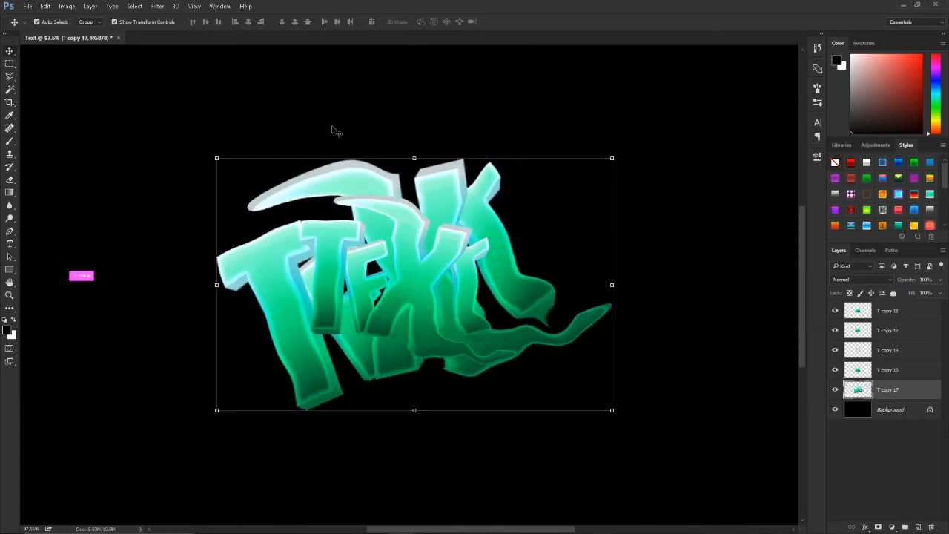
Step: Warp the letters of the enlarged copy into wavy, distorted shapes with Liquify using a size 90 brush
{"action": "key", "text": "ctrl+shift+x"}
{"action": "mouse_move", "coordinate": [276, 243]}
{"action": "left_mouse_down"}
{"action": "mouse_move", "coordinate": [316, 319]}
{"action": "mouse_move", "coordinate": [330, 325]}
{"action": "mouse_move", "coordinate": [298, 324]}
{"action": "mouse_move", "coordinate": [306, 304]}
{"action": "left_mouse_up"}
{"action": "key", "text": "ctrl+alt+z"}
{"action": "left_click_drag", "start_coordinate": [308, 231], "coordinate": [337, 244]}
{"action": "mouse_move", "coordinate": [345, 279]}
{"action": "left_mouse_down"}
{"action": "mouse_move", "coordinate": [368, 310]}
{"action": "mouse_move", "coordinate": [398, 303]}
{"action": "mouse_move", "coordinate": [369, 286]}
{"action": "mouse_move", "coordinate": [389, 280]}
{"action": "mouse_move", "coordinate": [486, 305]}
{"action": "mouse_move", "coordinate": [452, 300]}
{"action": "mouse_move", "coordinate": [469, 309]}
{"action": "mouse_move", "coordinate": [521, 288]}
{"action": "mouse_move", "coordinate": [461, 248]}
{"action": "mouse_move", "coordinate": [468, 244]}
{"action": "mouse_move", "coordinate": [427, 201]}
{"action": "mouse_move", "coordinate": [445, 174]}
{"action": "mouse_move", "coordinate": [394, 181]}
{"action": "mouse_move", "coordinate": [411, 193]}
{"action": "mouse_move", "coordinate": [370, 221]}
{"action": "mouse_move", "coordinate": [329, 219]}
{"action": "mouse_move", "coordinate": [330, 185]}
{"action": "mouse_move", "coordinate": [286, 189]}
{"action": "left_mouse_up"}
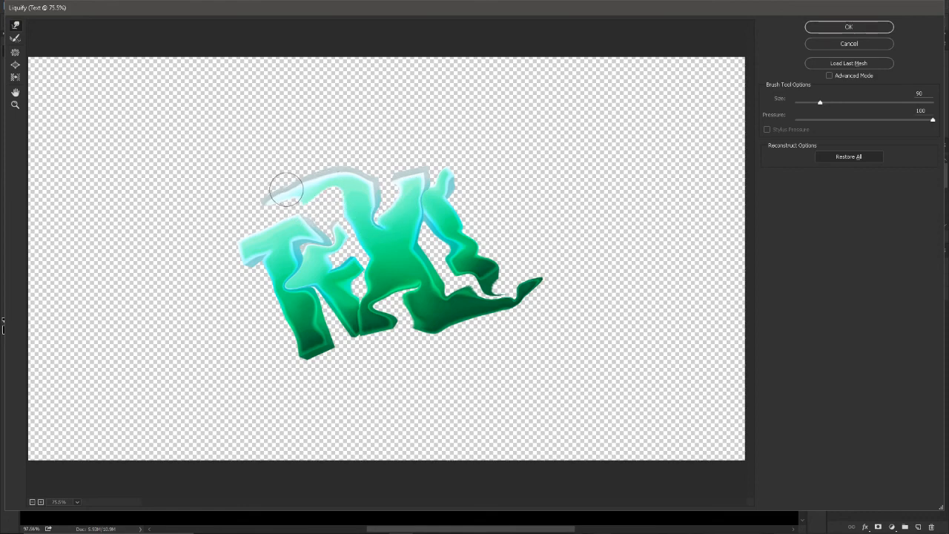
{"action": "left_click", "coordinate": [831, 28]}
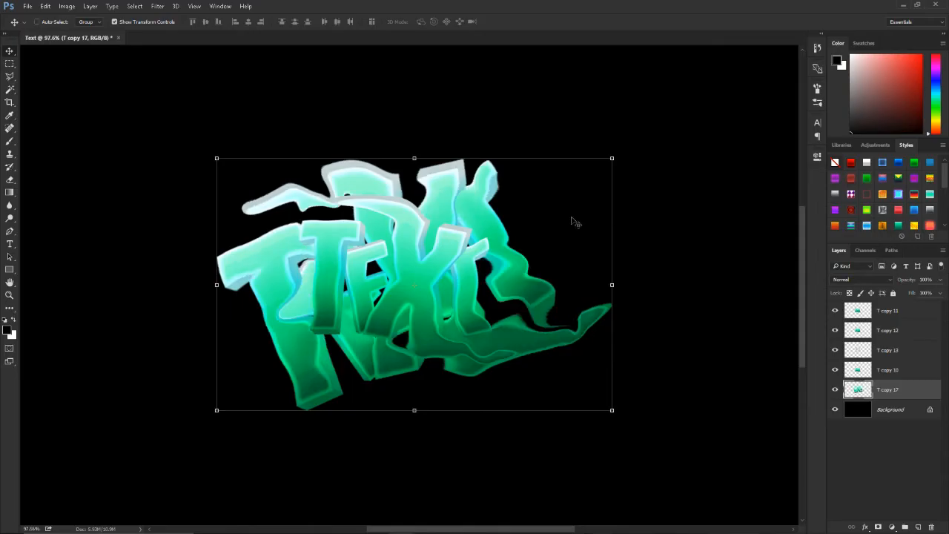
Step: Hide the four original text layers and apply a Lens Blur with radius 8 to the warped copy
{"action": "left_click_drag", "start_coordinate": [836, 359], "coordinate": [835, 309]}
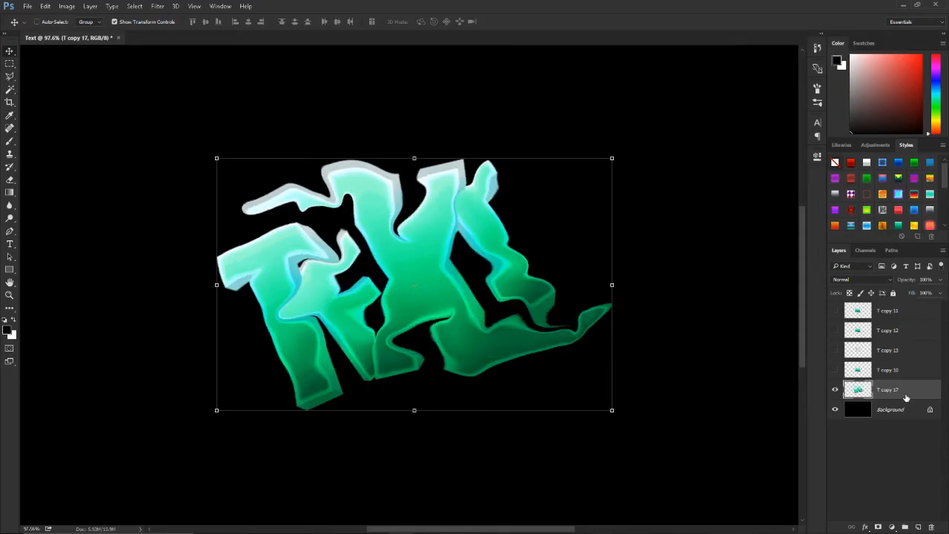
{"action": "left_click", "coordinate": [157, 6]}
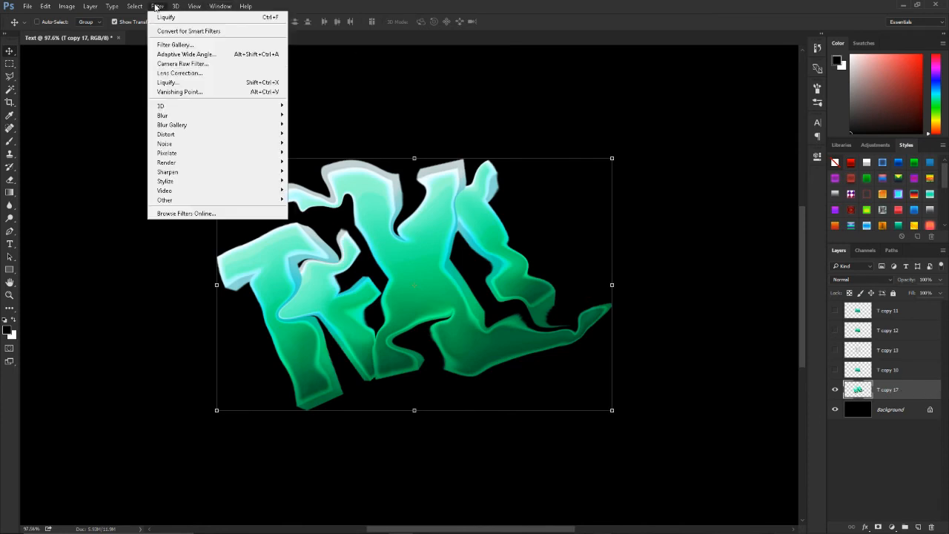
{"action": "mouse_move", "coordinate": [191, 115]}
{"action": "left_click", "coordinate": [302, 163]}
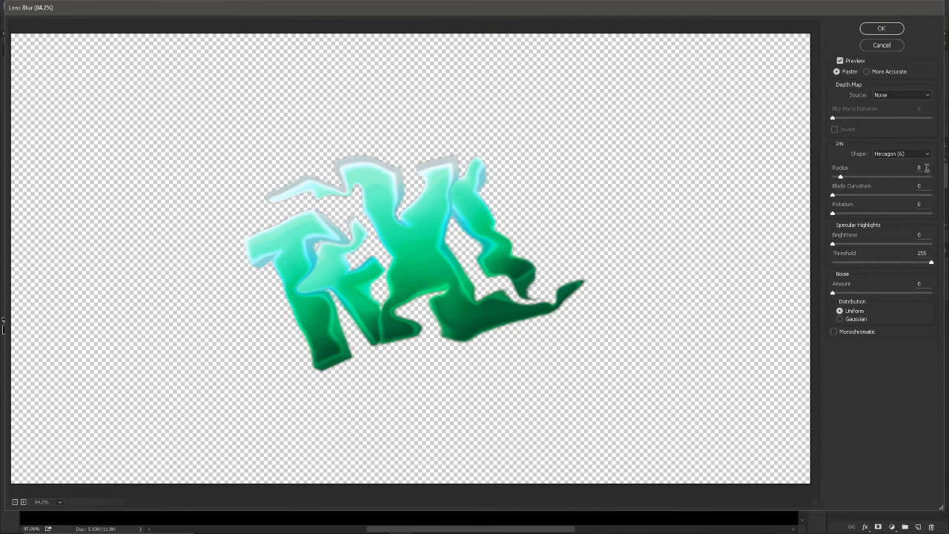
{"action": "left_click", "coordinate": [879, 28]}
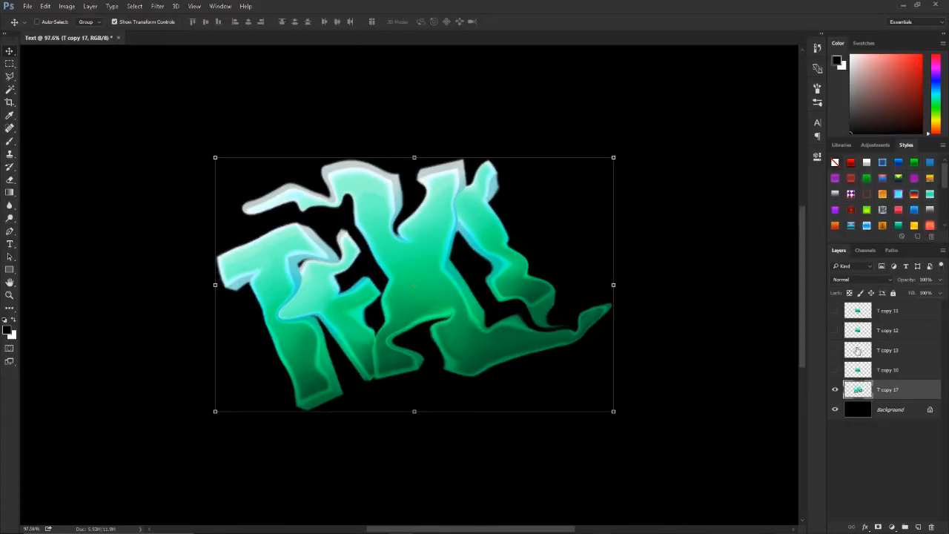
Step: Reduce the blurred copy's opacity to 30% and show the four original text layers again
{"action": "type", "text": "30"}
{"action": "left_click", "coordinate": [865, 449]}
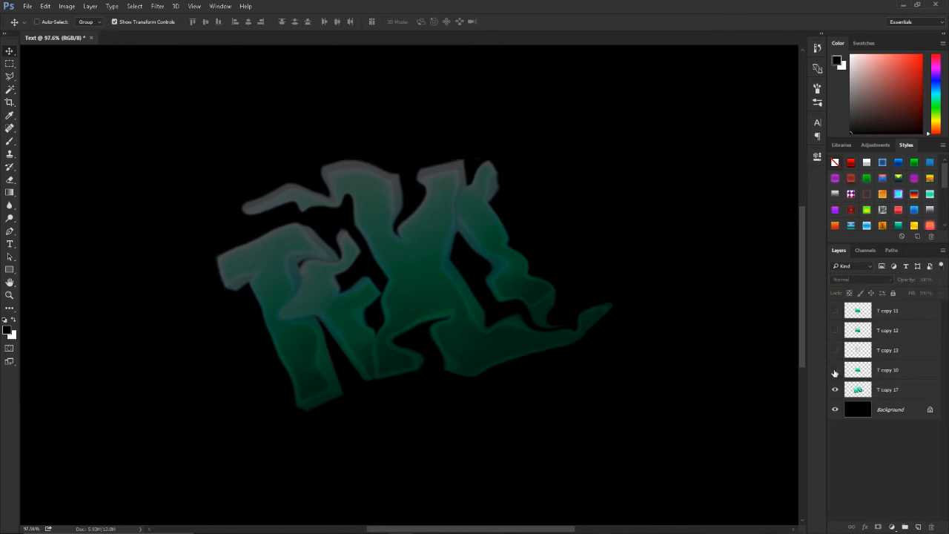
{"action": "key", "text": "ctrl+0"}
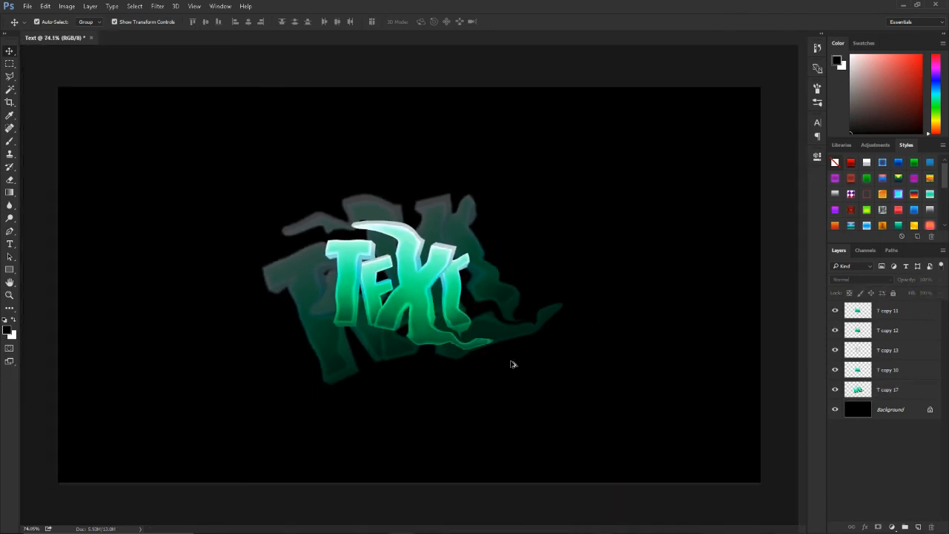
Step: Add a new empty layer above the topmost text layer, T copy 11
{"action": "left_click", "coordinate": [887, 329]}
{"action": "left_click", "coordinate": [889, 318]}
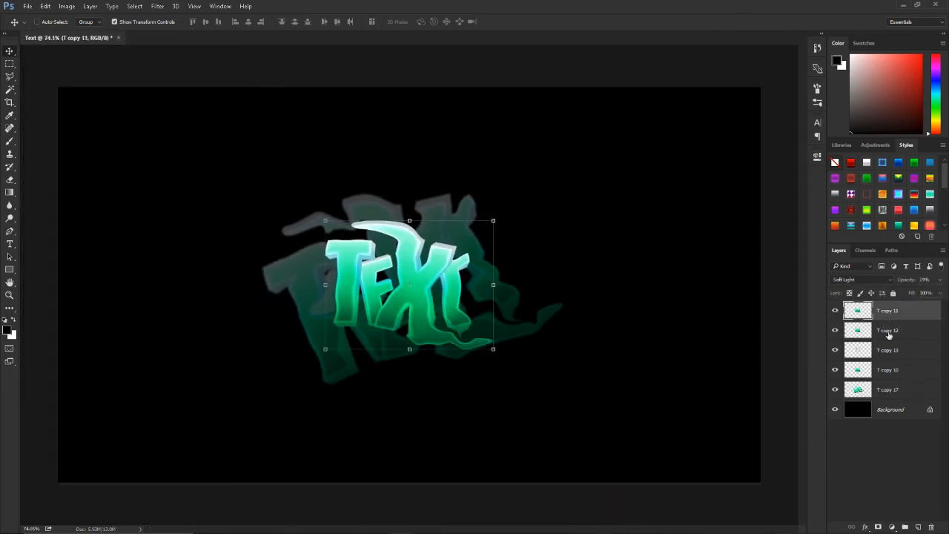
{"action": "left_click", "coordinate": [878, 527]}
{"action": "key", "text": "ctrl+z"}
{"action": "left_click", "coordinate": [918, 527]}
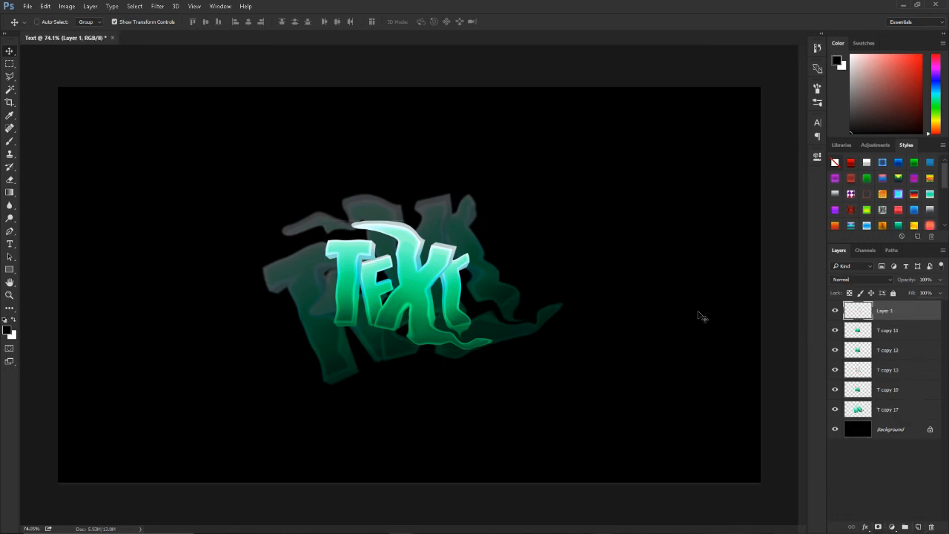
Step: Sample green from the text and paint it across the letters on the new layer with a soft 400 px brush
{"action": "key", "text": "b"}
{"action": "right_click", "coordinate": [339, 214]}
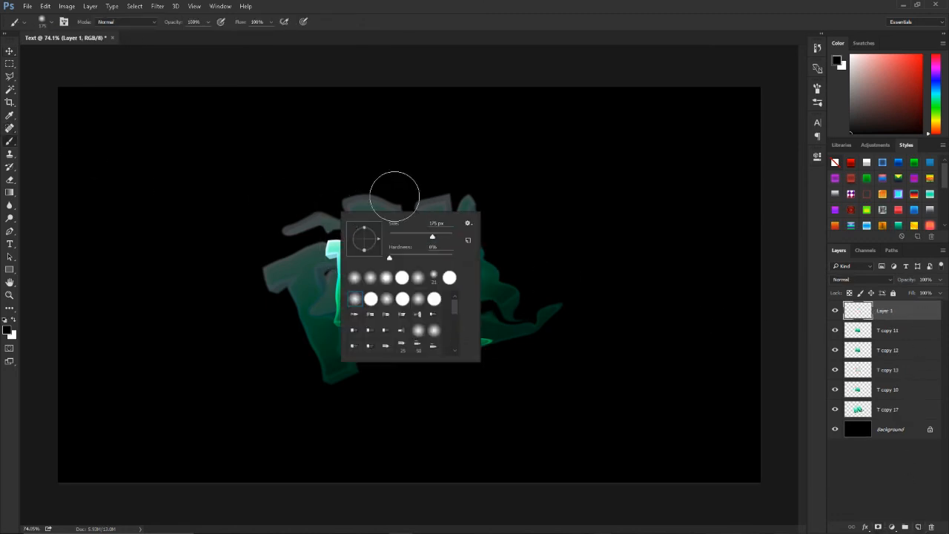
{"action": "left_click", "coordinate": [402, 42]}
{"action": "scroll", "coordinate": [404, 294], "scroll_direction": "up", "scroll_amount": 1}
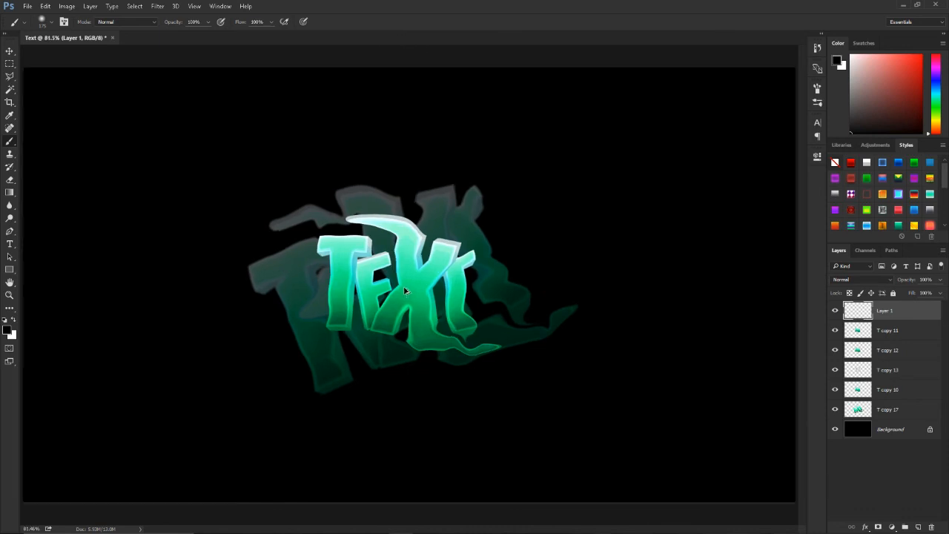
{"action": "left_click", "coordinate": [335, 290], "text": "alt"}
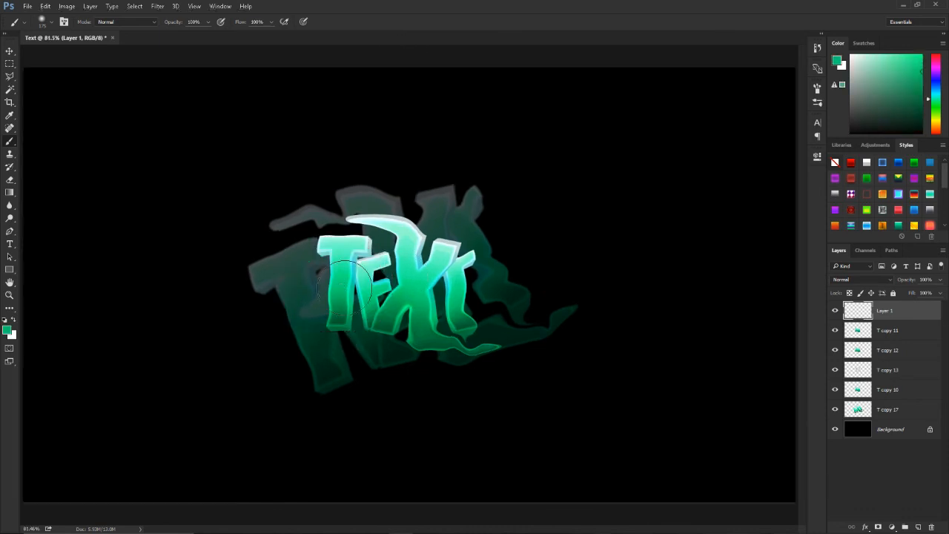
{"action": "key", "text": "bracketright"}
{"action": "key", "text": "bracketright"}
{"action": "key", "text": "bracketright"}
{"action": "key", "text": "bracketright"}
{"action": "left_click_drag", "start_coordinate": [346, 275], "coordinate": [497, 293]}
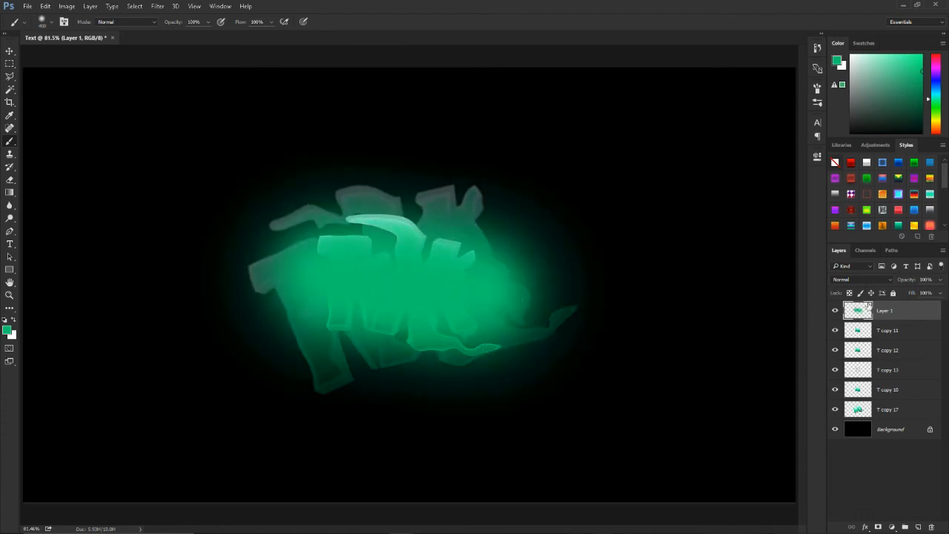
Step: Set the painted green layer's blend mode to Linear Dodge (Add) and reduce its opacity to 55%
{"action": "left_click", "coordinate": [860, 279]}
{"action": "left_click", "coordinate": [851, 358]}
{"action": "left_click", "coordinate": [939, 280]}
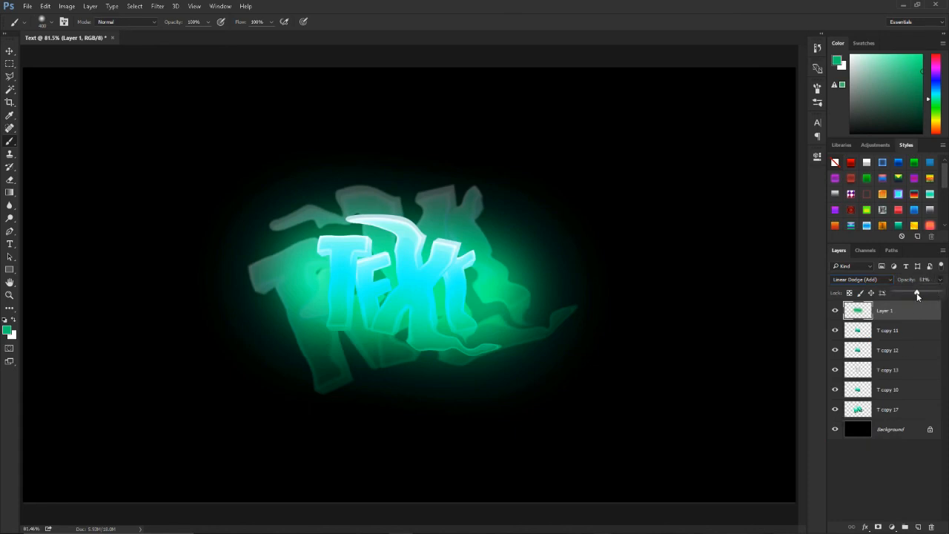
{"action": "left_click_drag", "start_coordinate": [917, 295], "coordinate": [914, 295]}
{"action": "left_click", "coordinate": [859, 471]}
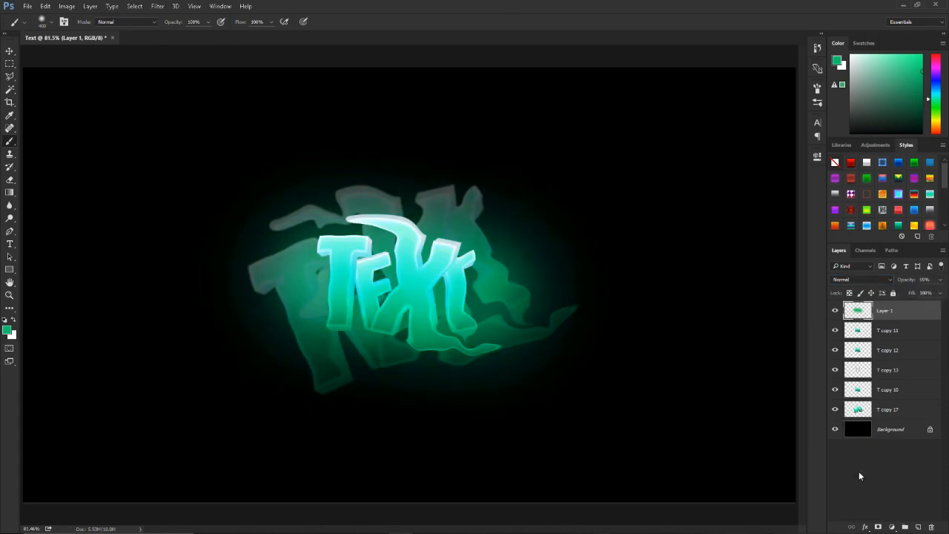
Step: Examine the glowing text and its faded background copy up close and at whole-canvas size, with Layer 1 selected
{"action": "scroll", "coordinate": [381, 324], "scroll_direction": "up", "scroll_amount": 3}
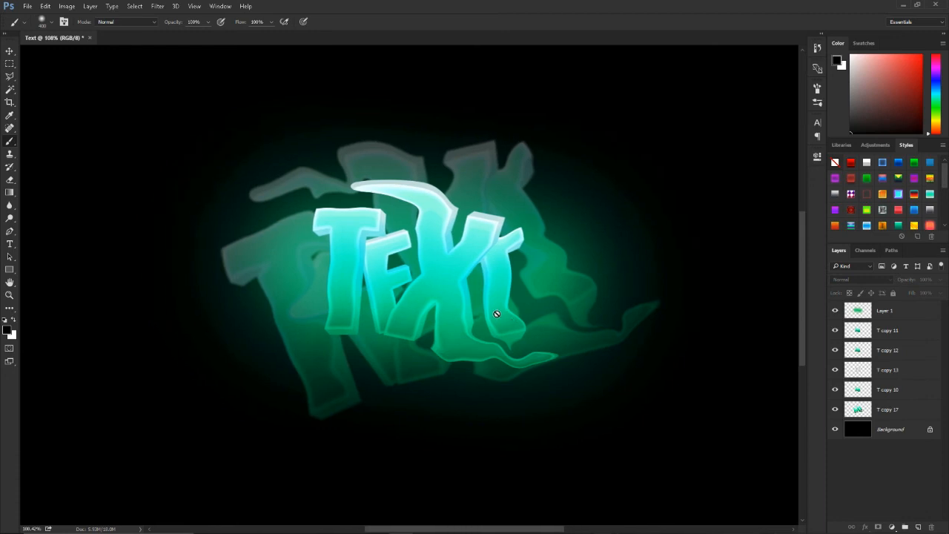
{"action": "scroll", "coordinate": [445, 319], "scroll_direction": "up", "scroll_amount": 2}
{"action": "scroll", "coordinate": [370, 283], "scroll_direction": "up", "scroll_amount": 6}
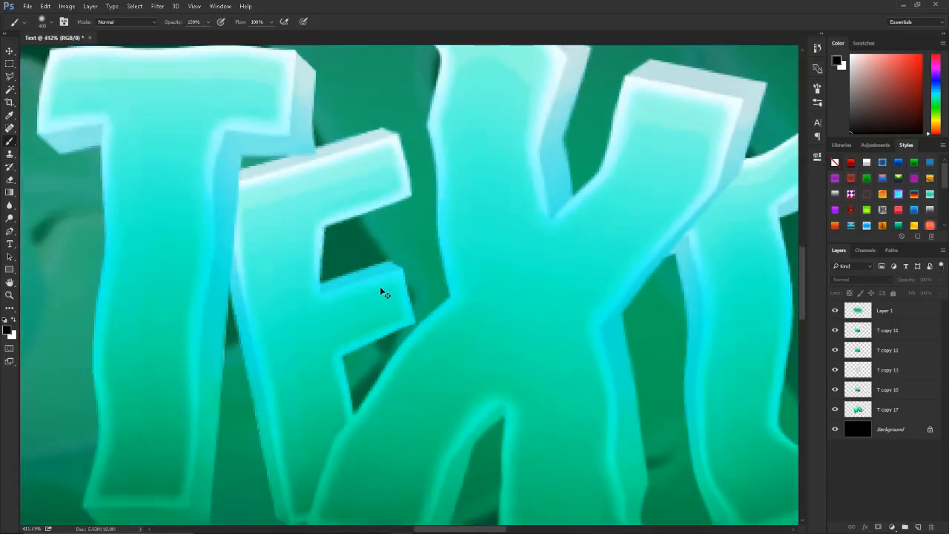
{"action": "scroll", "coordinate": [383, 290], "scroll_direction": "down", "scroll_amount": 6}
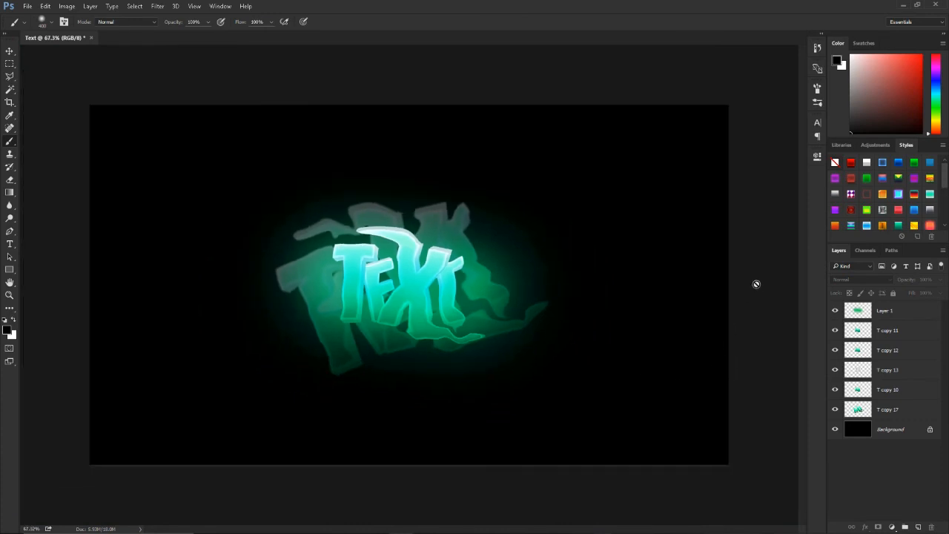
{"action": "left_click", "coordinate": [888, 316]}
{"action": "scroll", "coordinate": [475, 312], "scroll_direction": "down", "scroll_amount": 2}
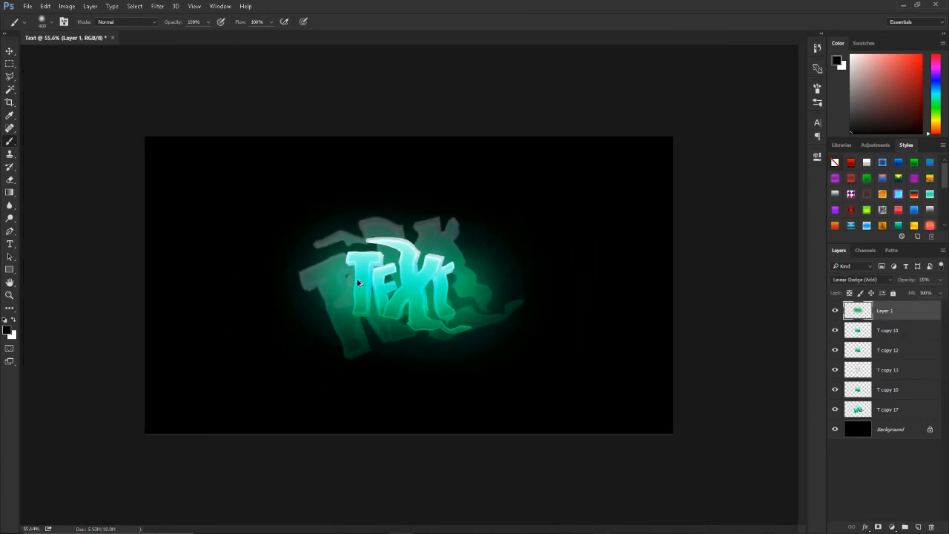
{"action": "scroll", "coordinate": [376, 283], "scroll_direction": "up", "scroll_amount": 3}
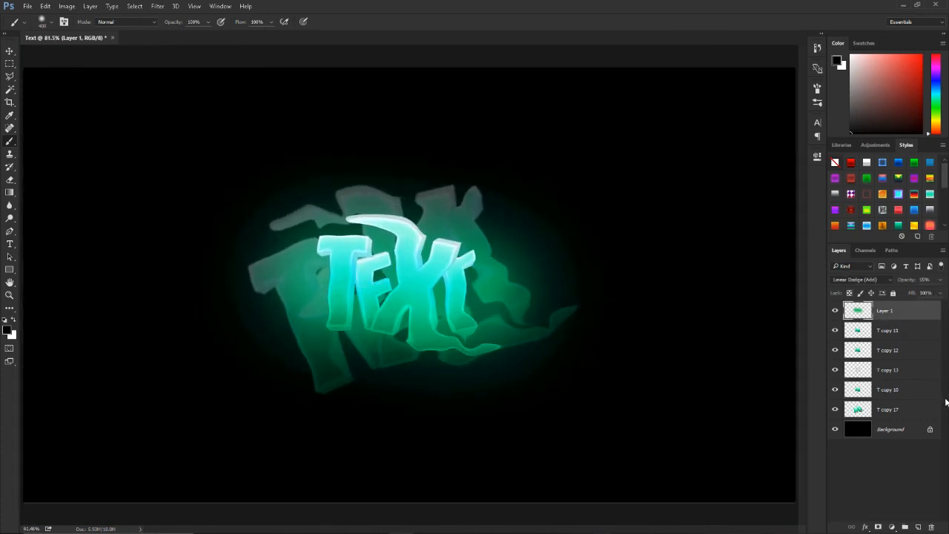
{"action": "scroll", "coordinate": [432, 298], "scroll_direction": "down", "scroll_amount": 2}
{"action": "scroll", "coordinate": [431, 298], "scroll_direction": "up", "scroll_amount": 2}
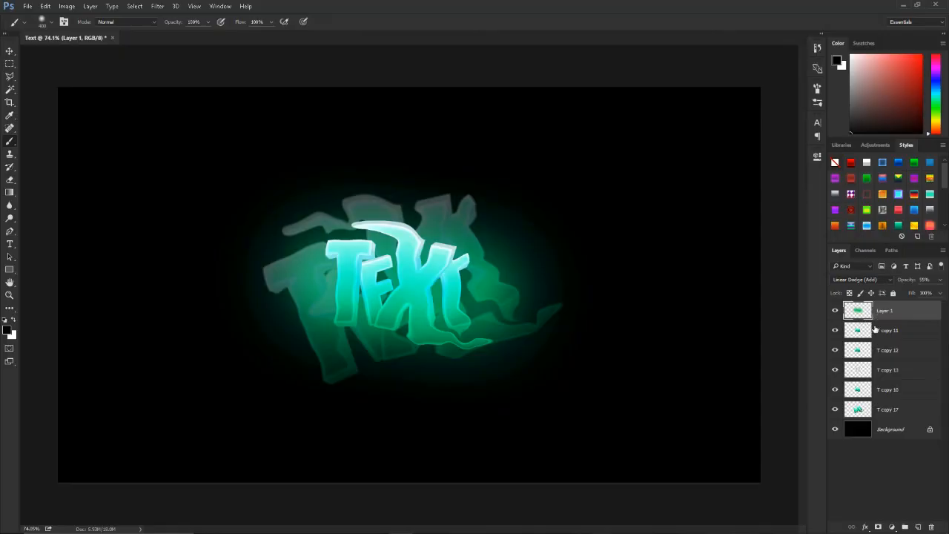
Step: Select all layers from T copy 17 up to Layer 1, leaving out the Background, and review the whole graphic
{"action": "left_click", "coordinate": [912, 408]}
{"action": "left_click", "coordinate": [894, 319], "text": "shift"}
{"action": "scroll", "coordinate": [459, 345], "scroll_direction": "down", "scroll_amount": 4}
{"action": "scroll", "coordinate": [459, 341], "scroll_direction": "up", "scroll_amount": 20}
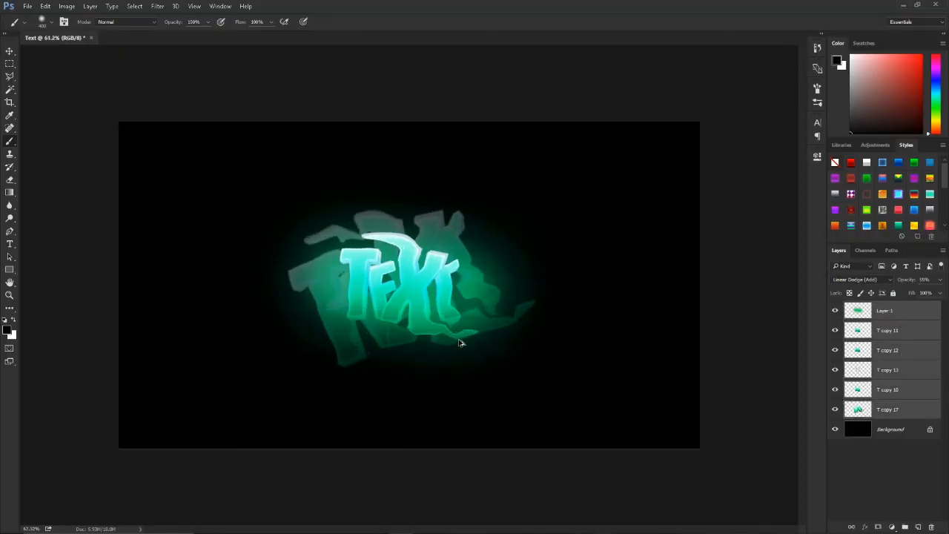
{"action": "scroll", "coordinate": [415, 282], "scroll_direction": "up", "scroll_amount": 10}
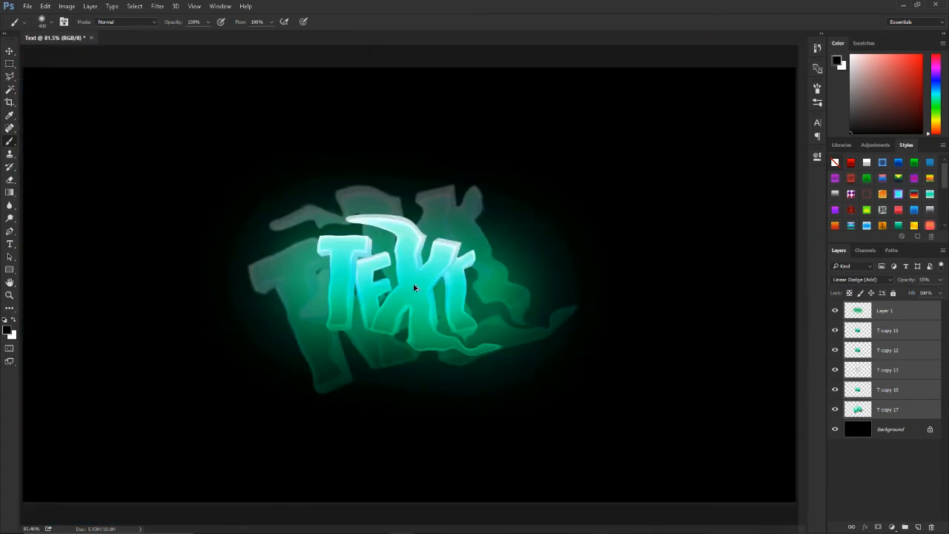
{"action": "scroll", "coordinate": [416, 288], "scroll_direction": "down", "scroll_amount": 8}
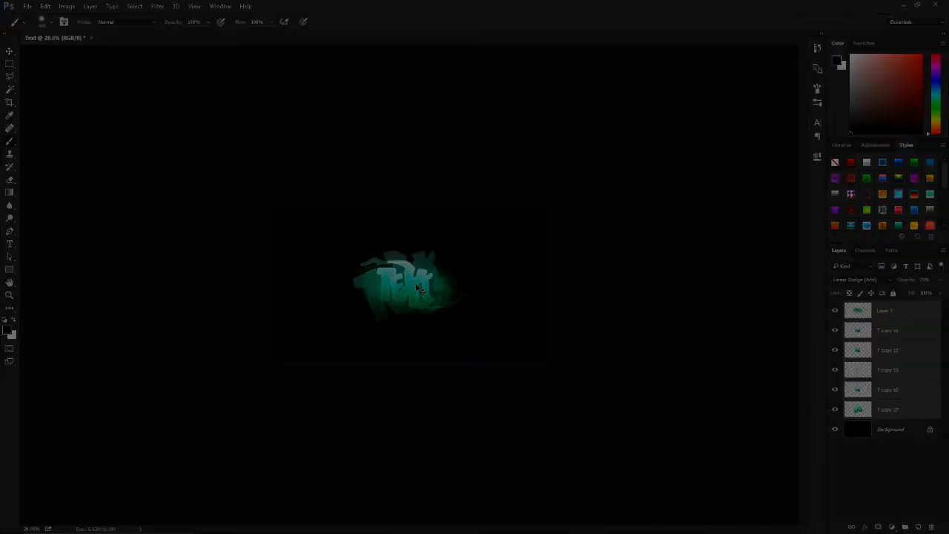